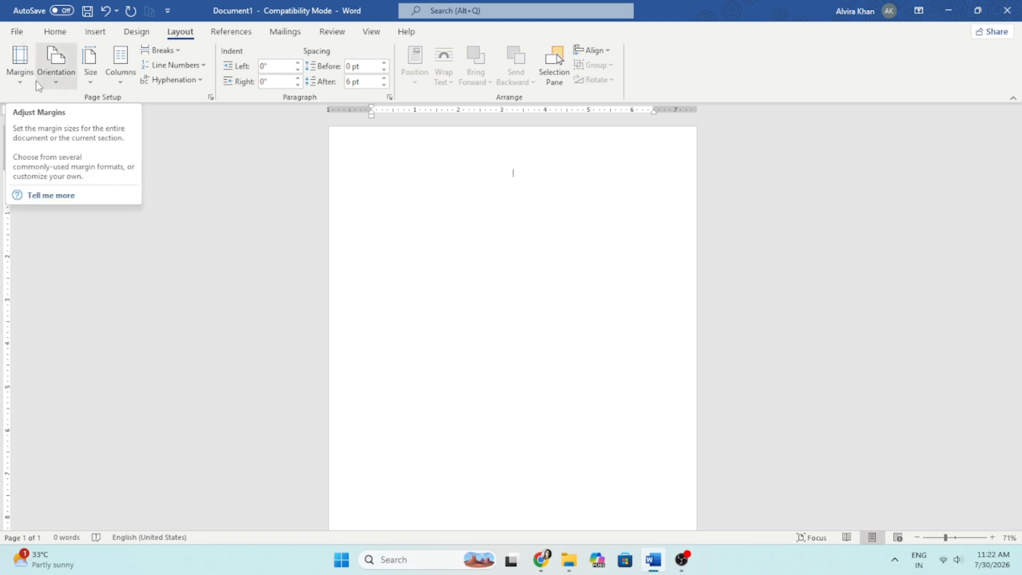
left_click(19, 80)
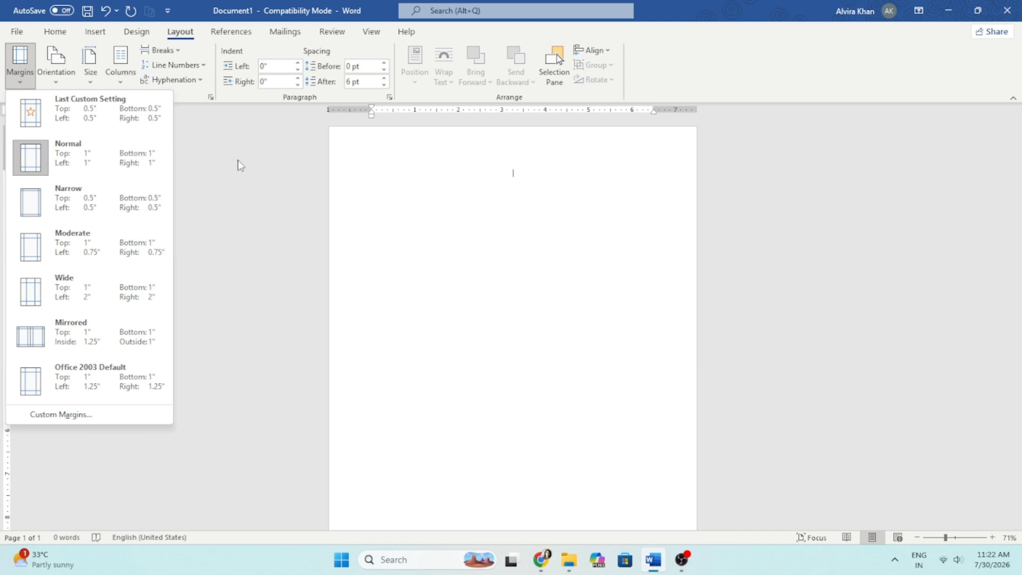
left_click(446, 223)
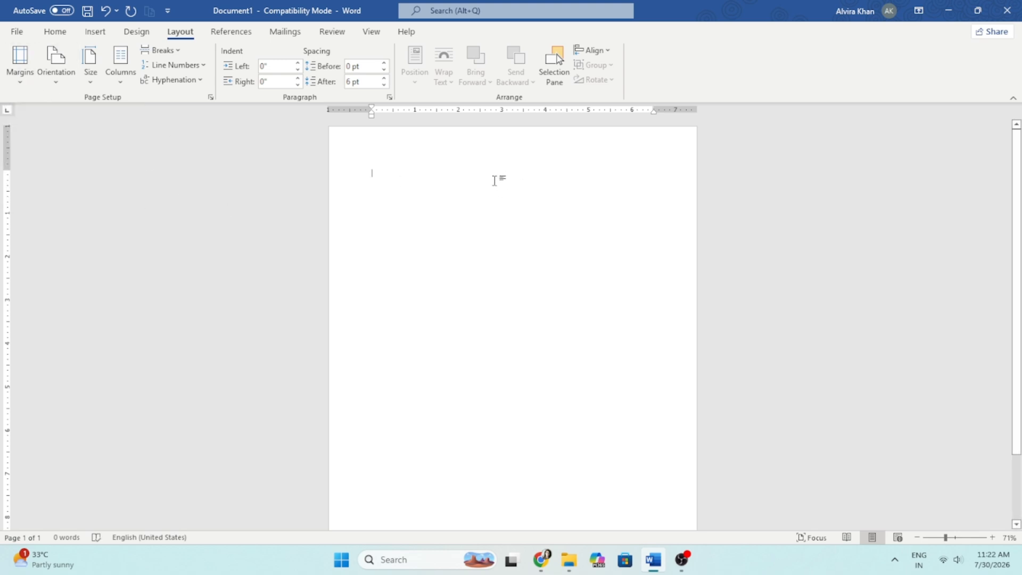
Fill the blank page with sample paragraphs using =rand()
type("=rand")
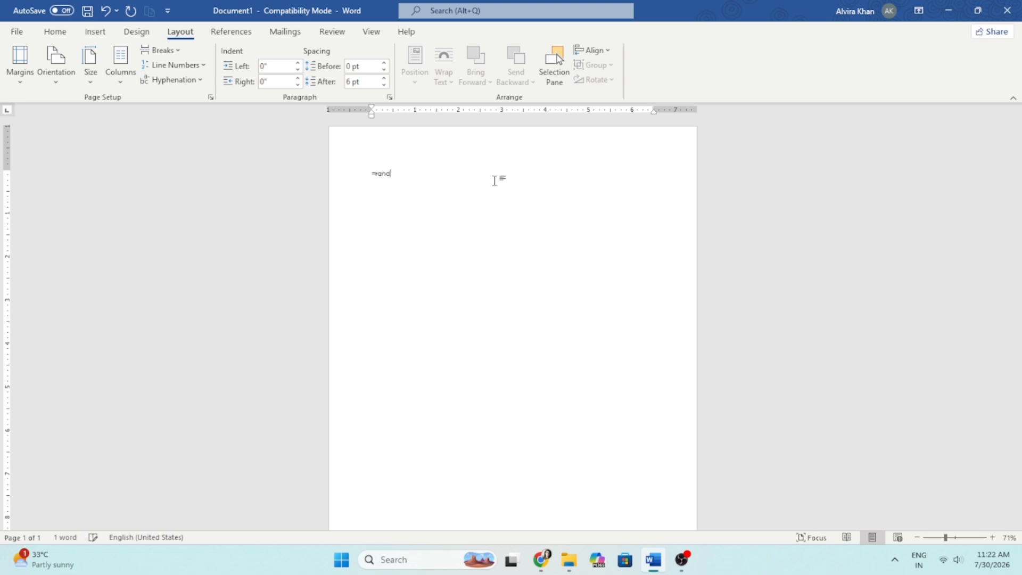
type("()")
key("Return")
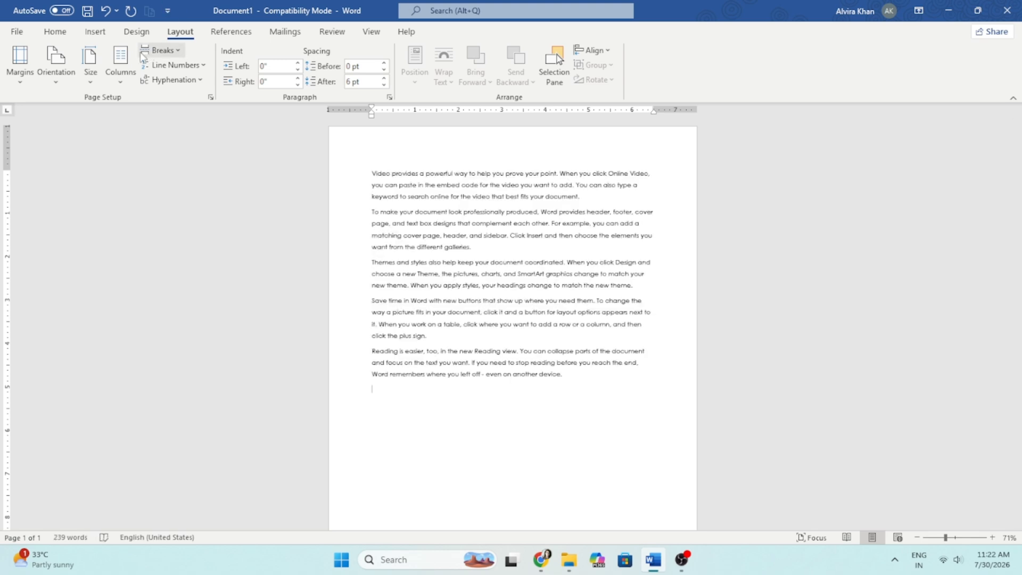
Apply the Narrow margin preset, 0.5" on all sides, to the document
left_click(29, 70)
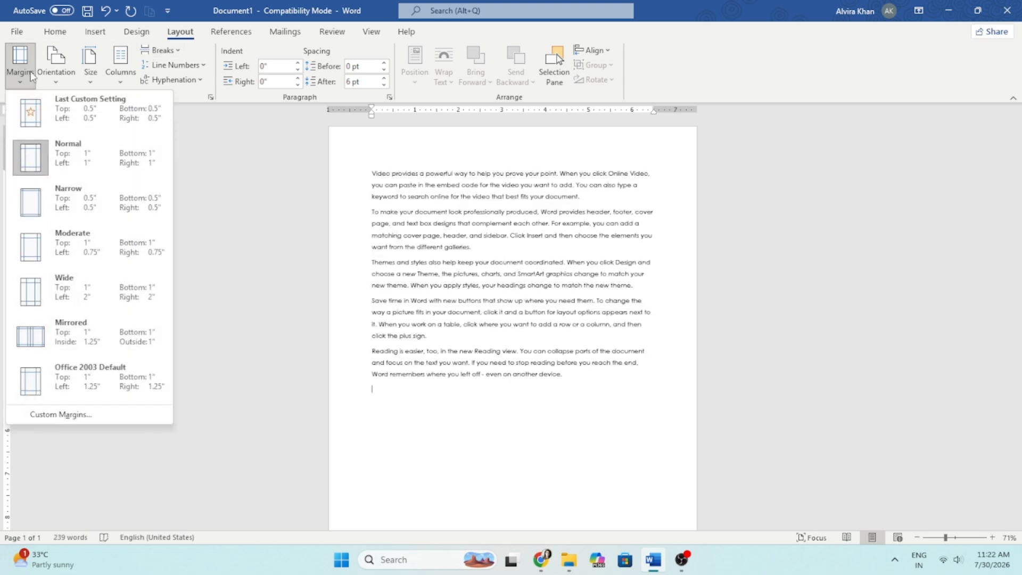
left_click(62, 207)
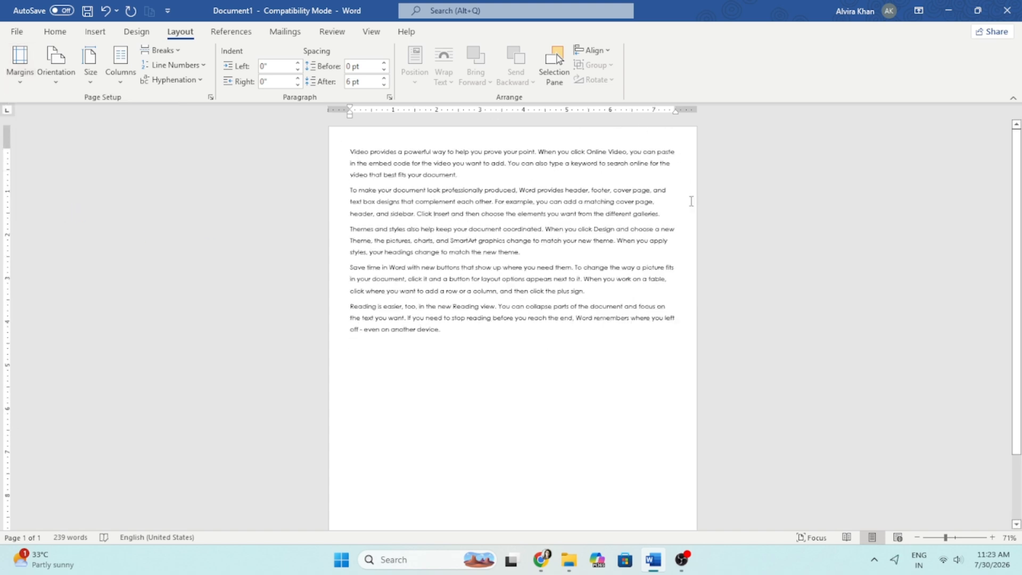
scroll(469, 475, "down", 2)
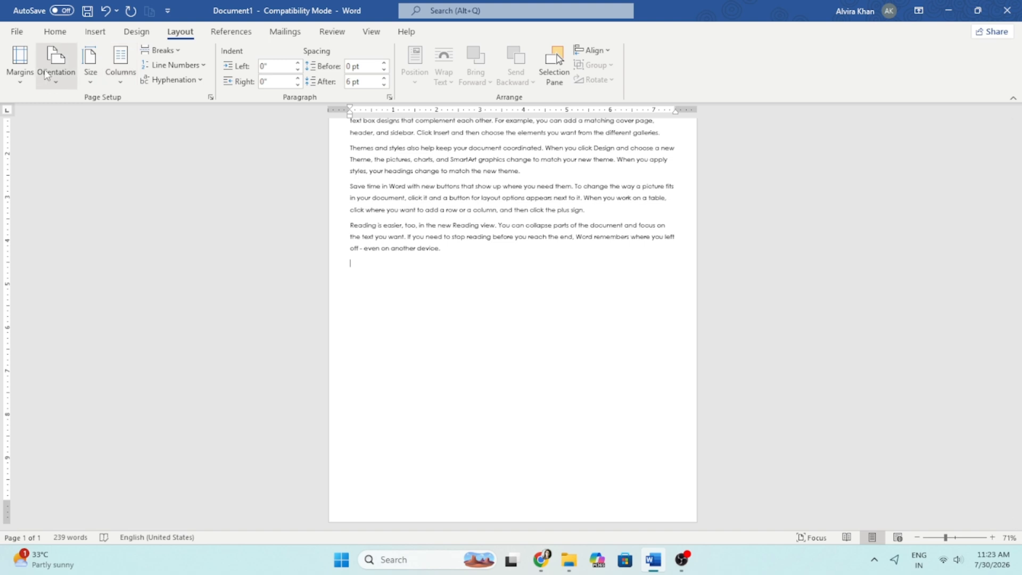
Return the document to the Normal margin preset, 1" on all sides
left_click(19, 60)
left_click(69, 150)
scroll(212, 198, "up", 3)
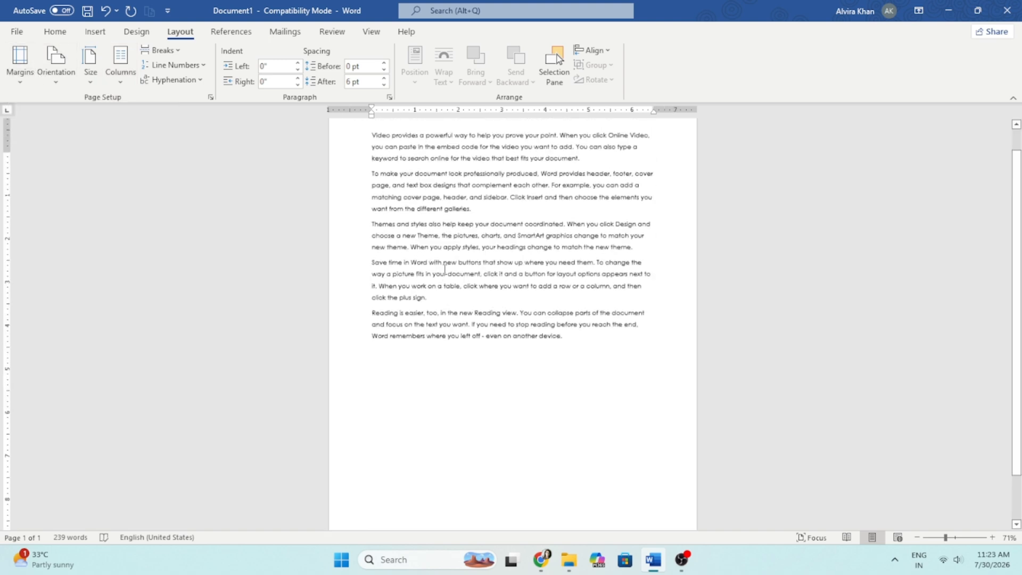
Look over the page orientation options and check the portrait page in the print preview
left_click(56, 68)
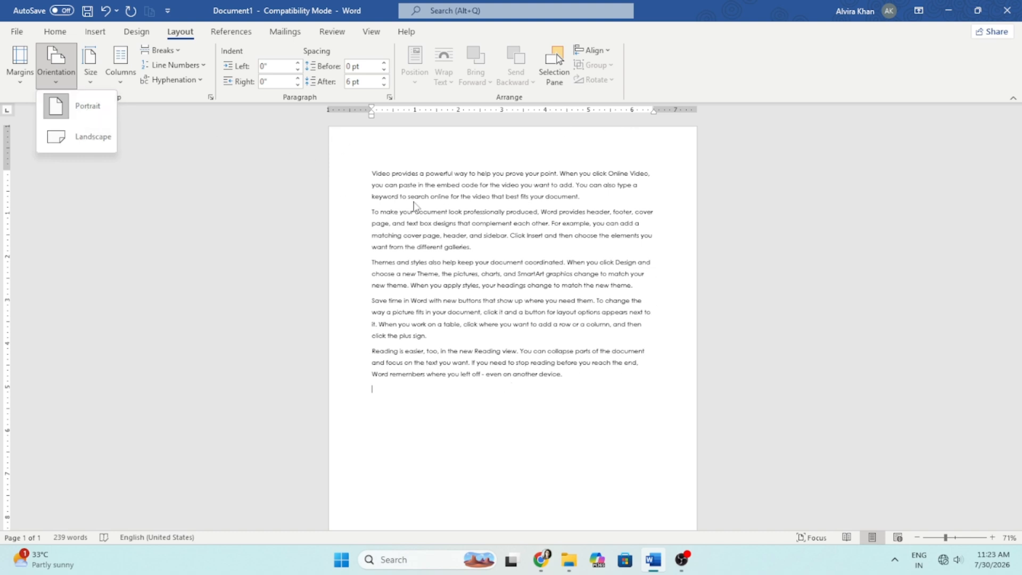
left_click(153, 141)
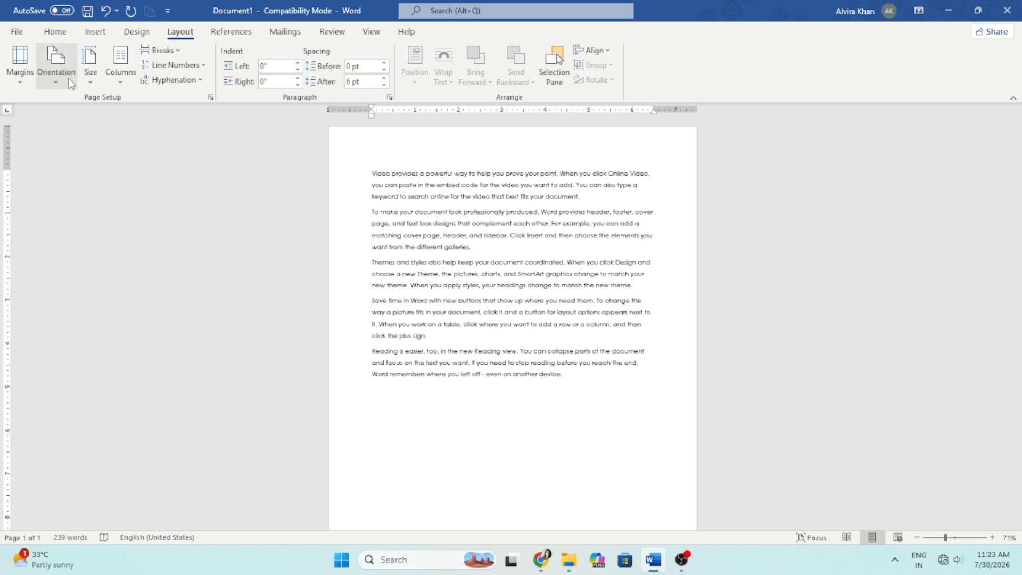
left_click(18, 33)
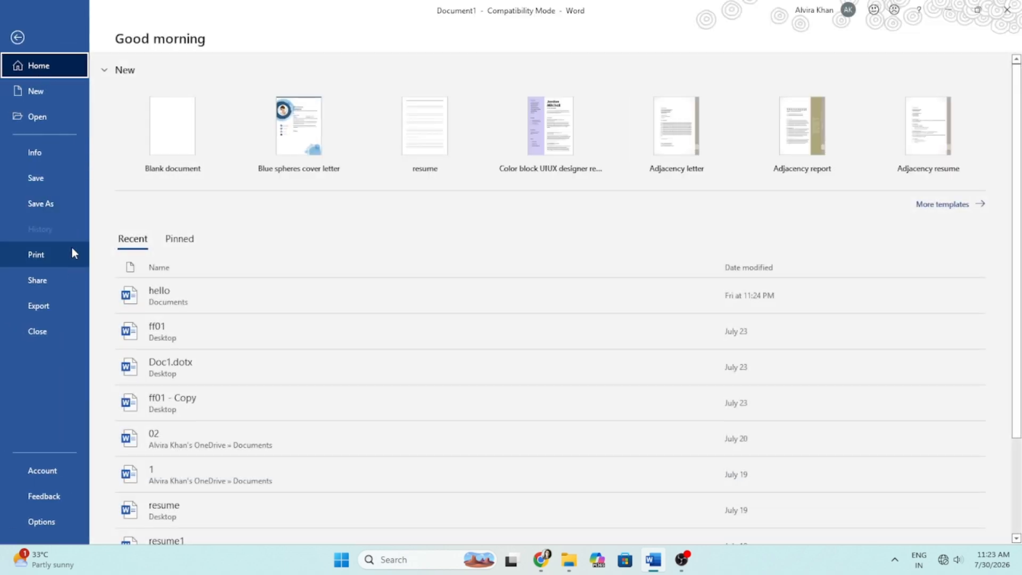
left_click(61, 257)
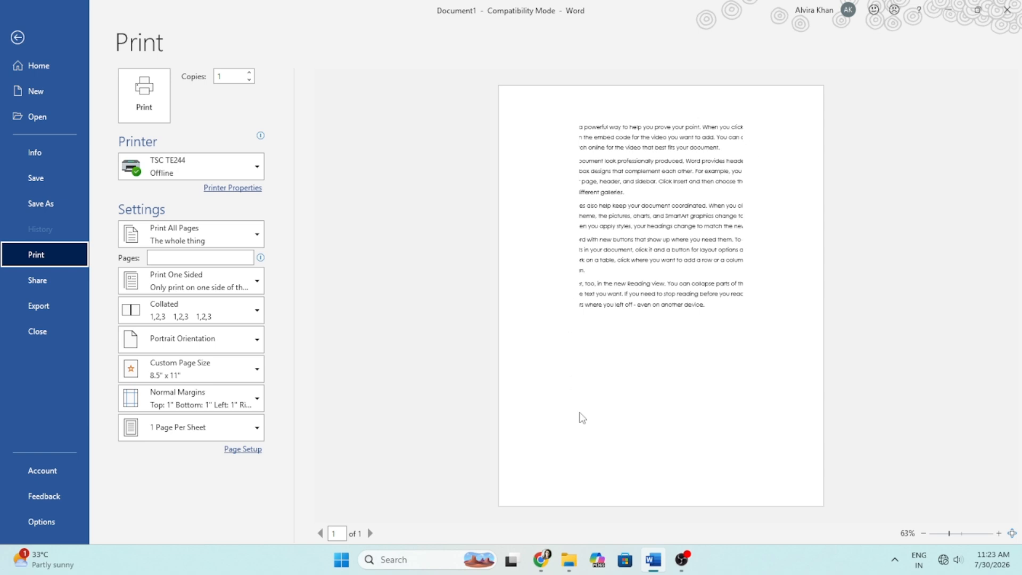
key("Escape")
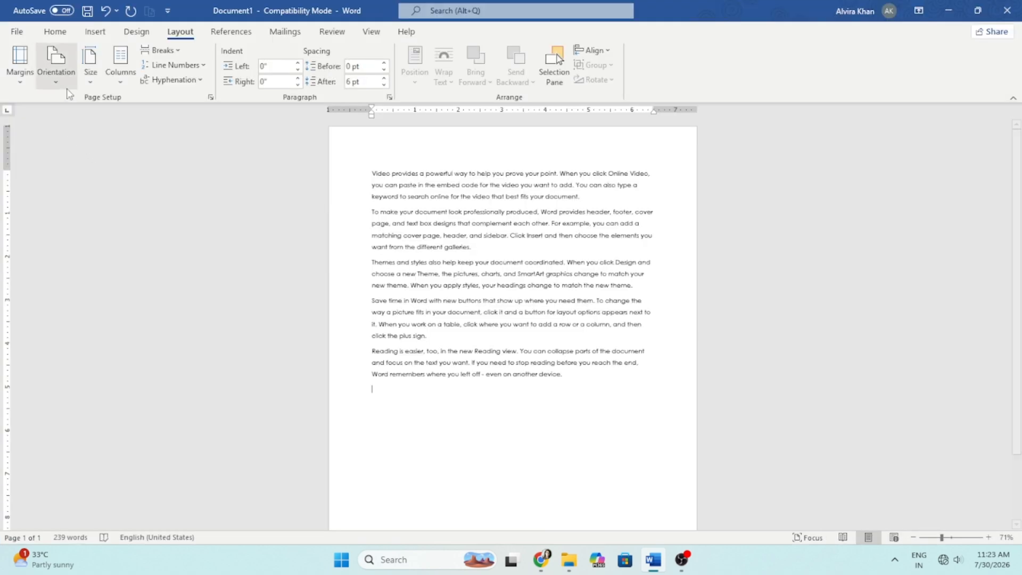
Switch the page to landscape orientation and check it in the print preview
left_click(56, 60)
left_click(81, 139)
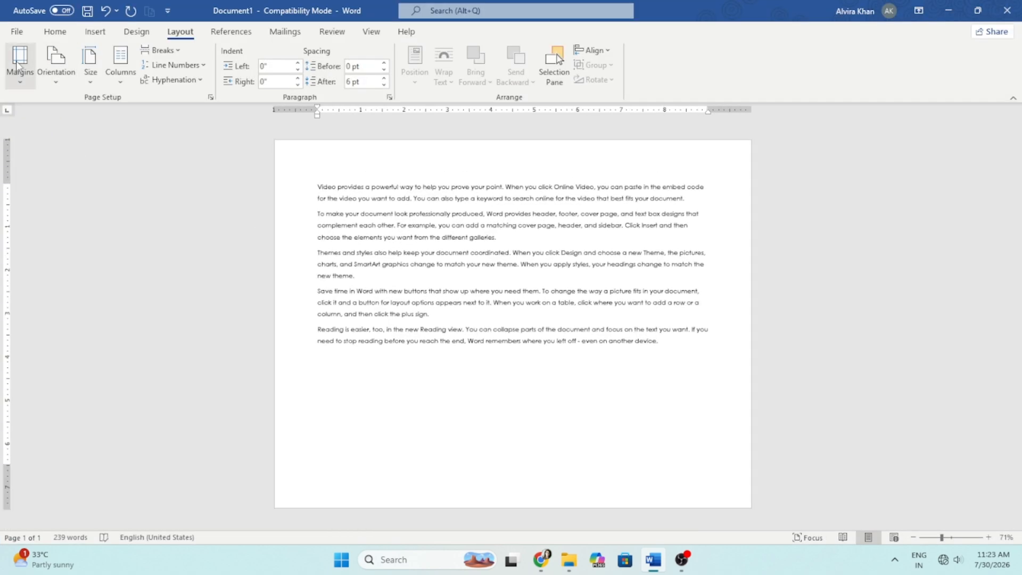
left_click(17, 32)
left_click(57, 254)
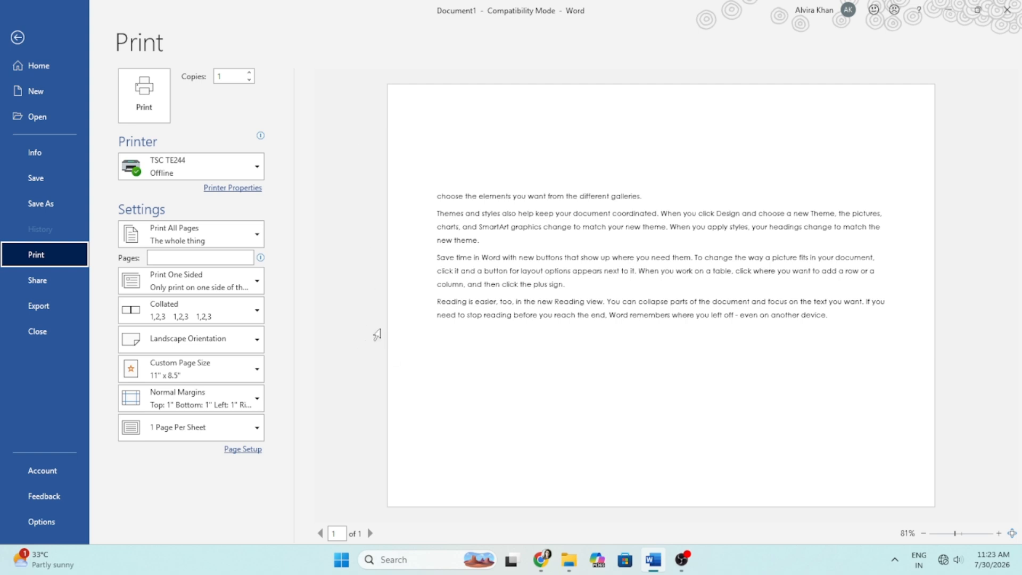
key("Escape")
Return the page to portrait orientation
left_click(56, 62)
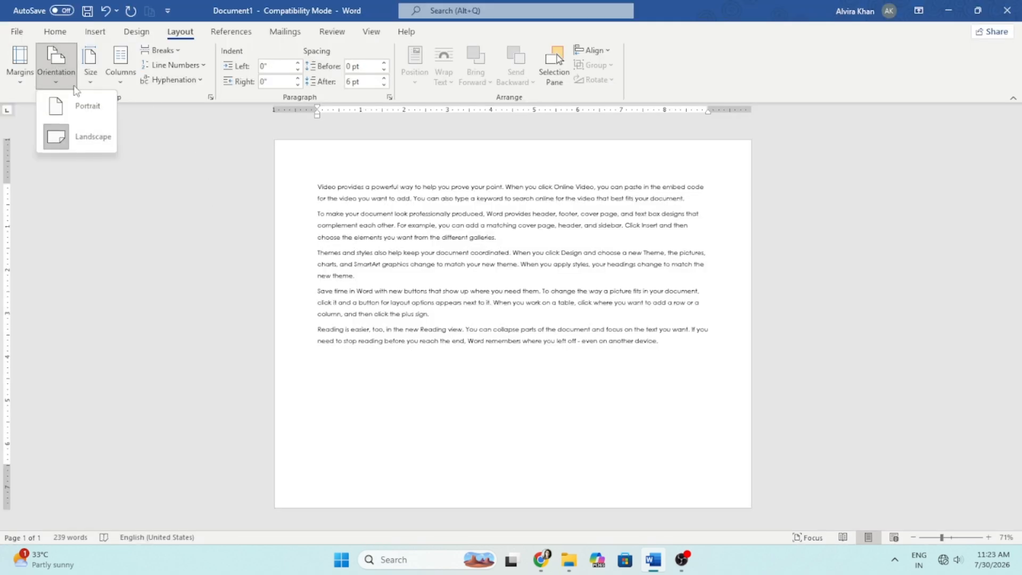
left_click(82, 103)
Review the available paper sizes and the paper settings in Page Setup, leaving without changes
left_click(95, 82)
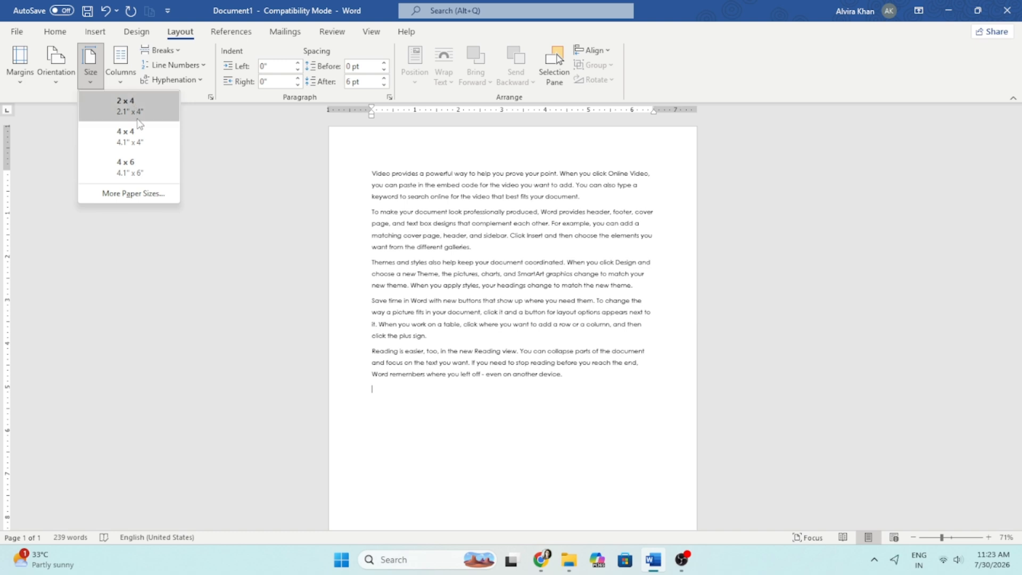
left_click(136, 193)
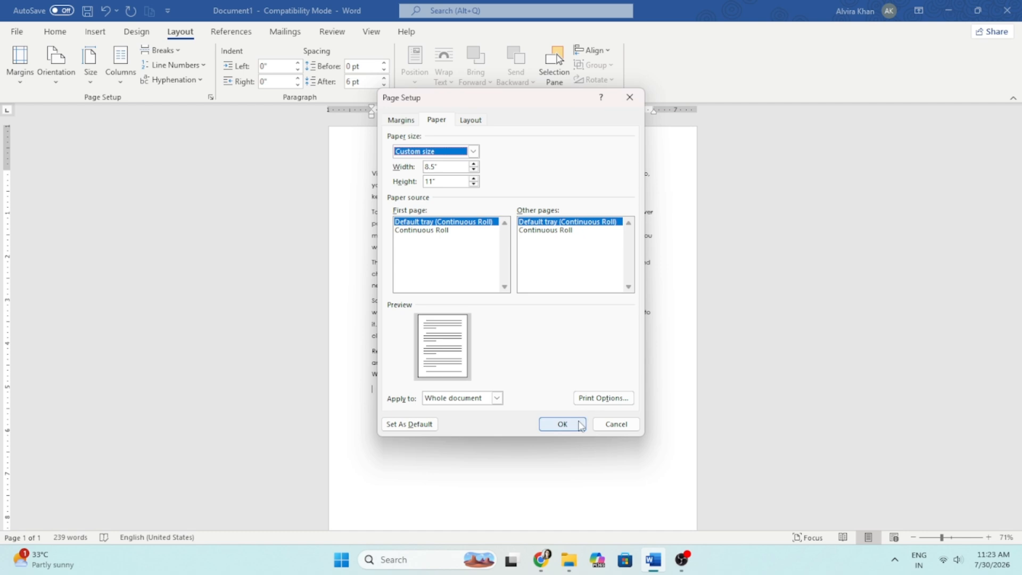
left_click(615, 423)
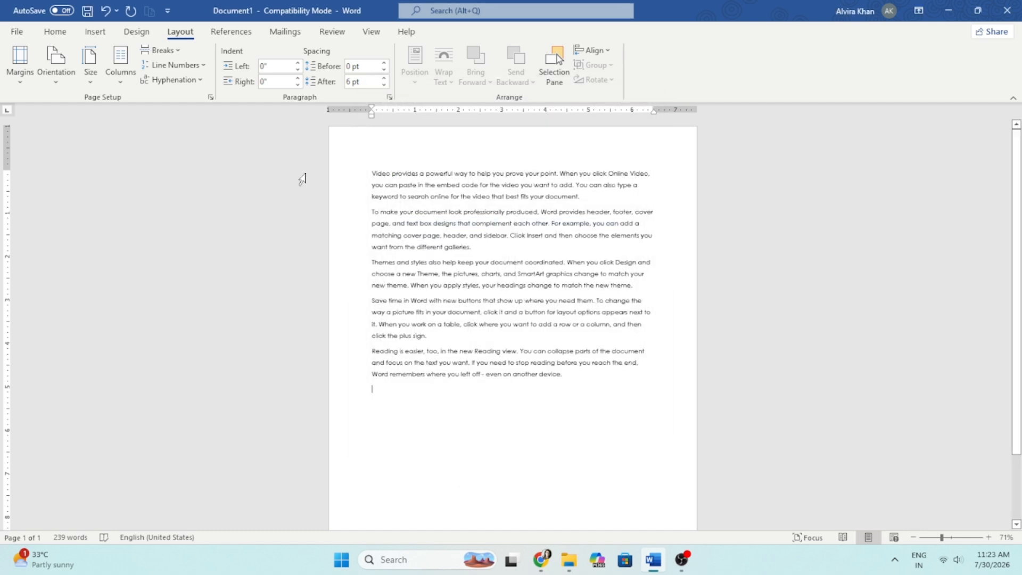
Lay out all the sample paragraphs in two columns, and change them to three columns
left_click(136, 86)
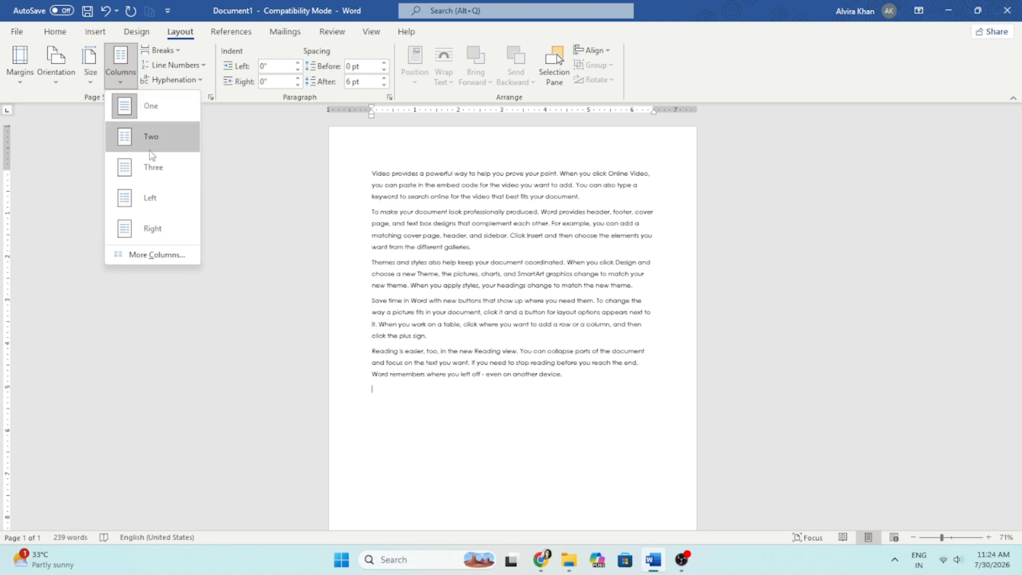
left_click(468, 385)
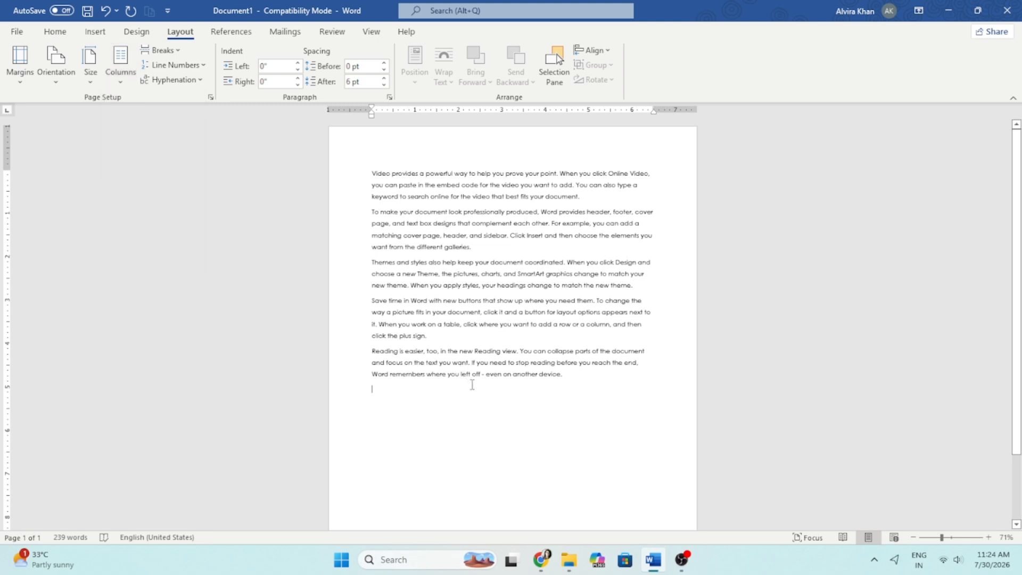
left_click_drag(597, 389, 359, 162)
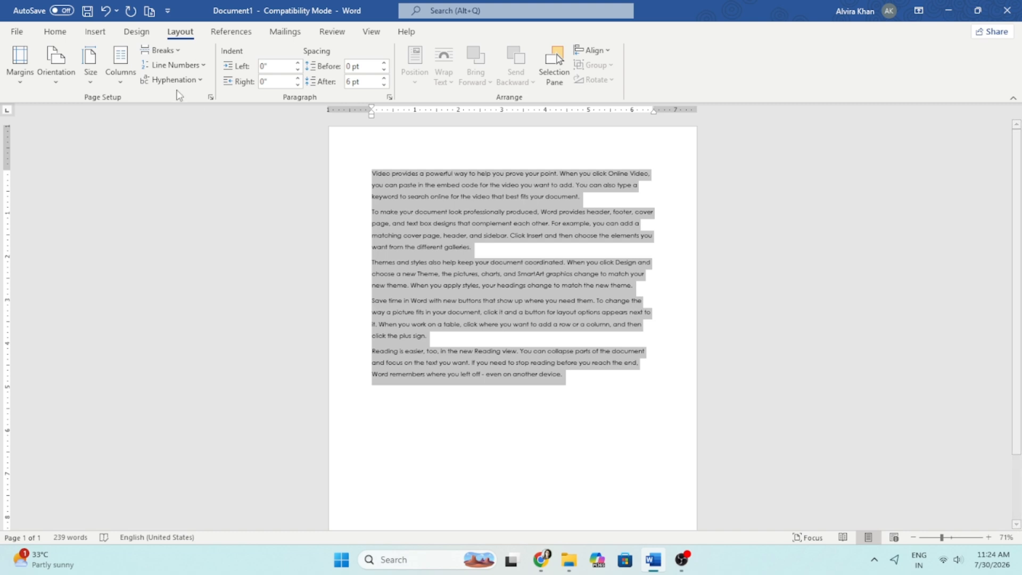
left_click(127, 74)
left_click(146, 130)
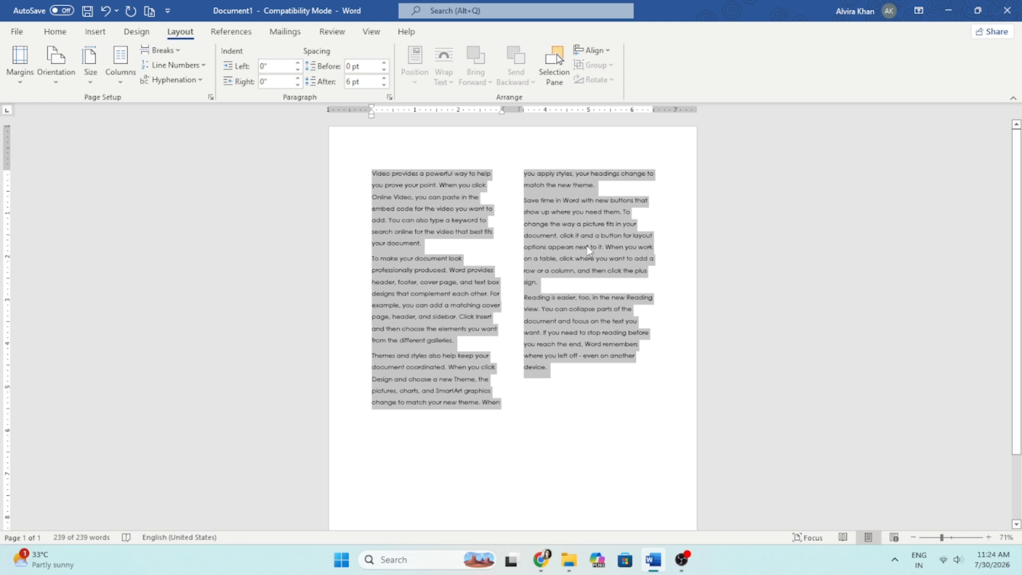
left_click(121, 66)
left_click(155, 168)
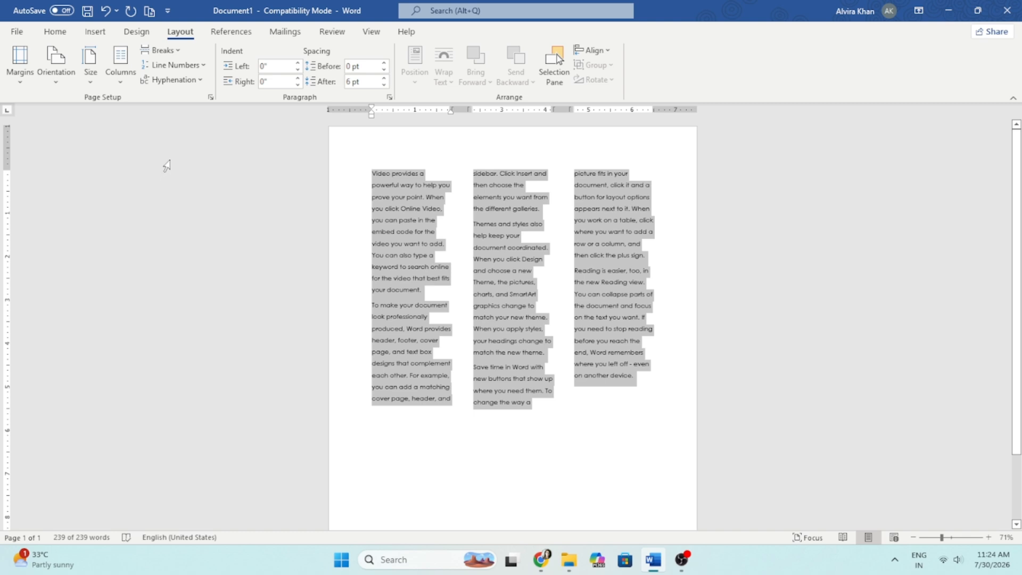
Examine the detailed column settings for number, width, spacing and apply-to range, and cancel without changes
left_click(120, 66)
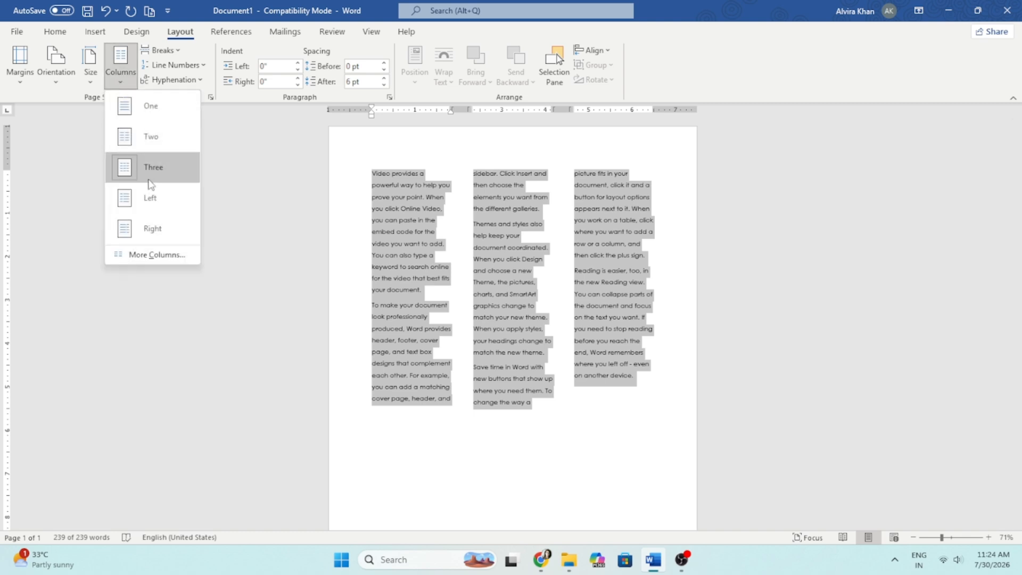
left_click(155, 256)
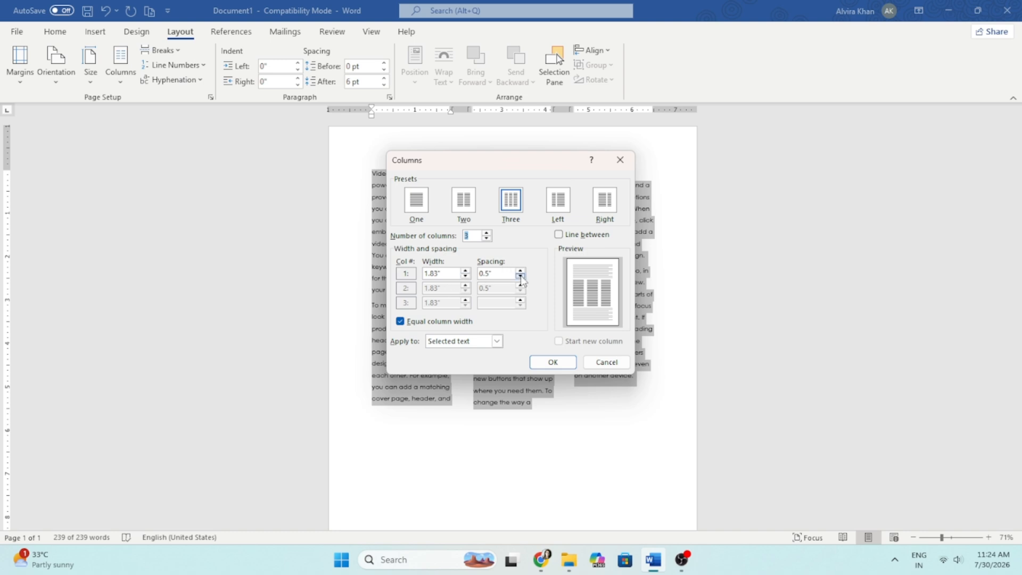
left_click(496, 341)
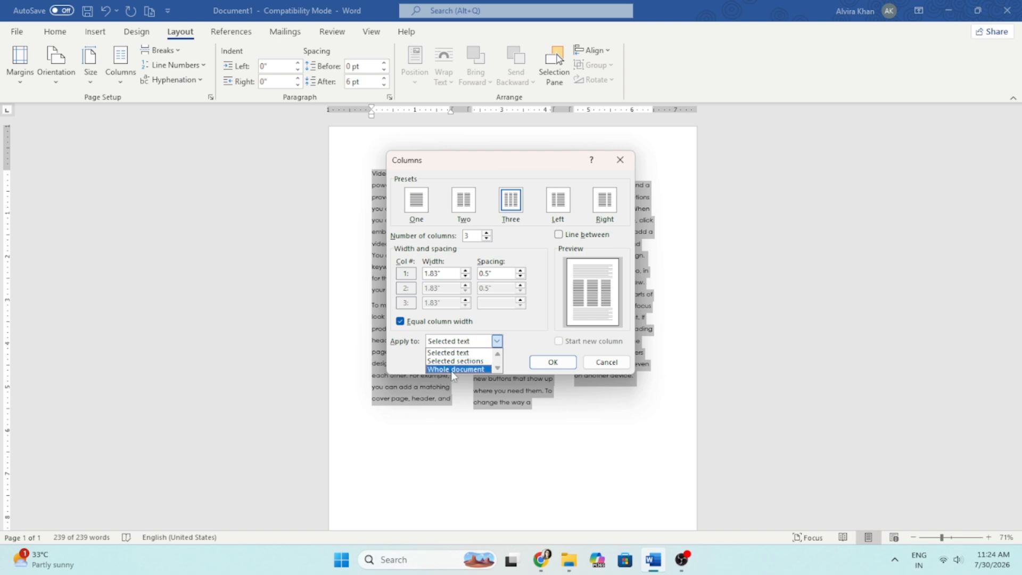
left_click(599, 366)
left_click(599, 366)
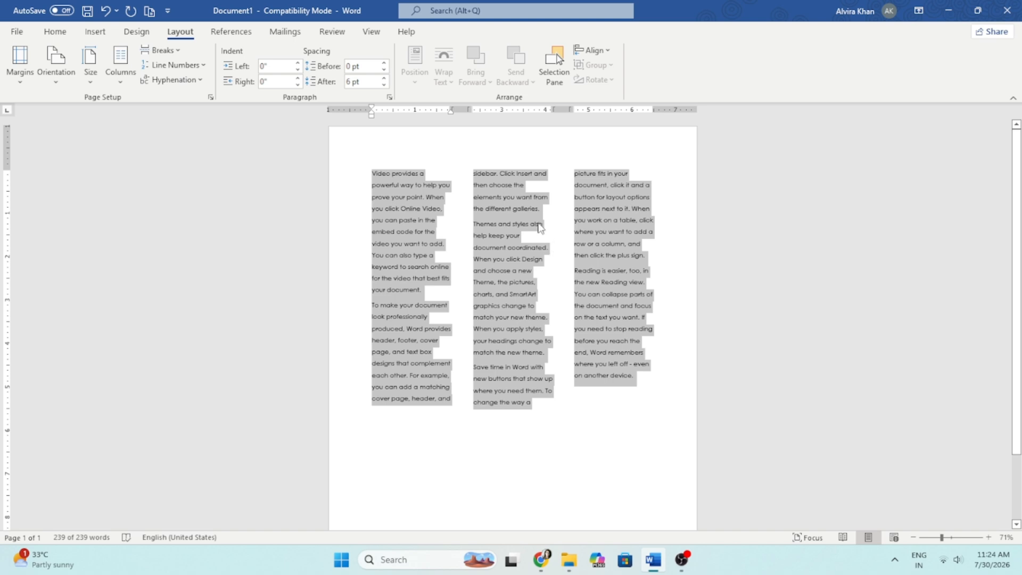
Return the selected paragraphs to a single column
left_click(124, 84)
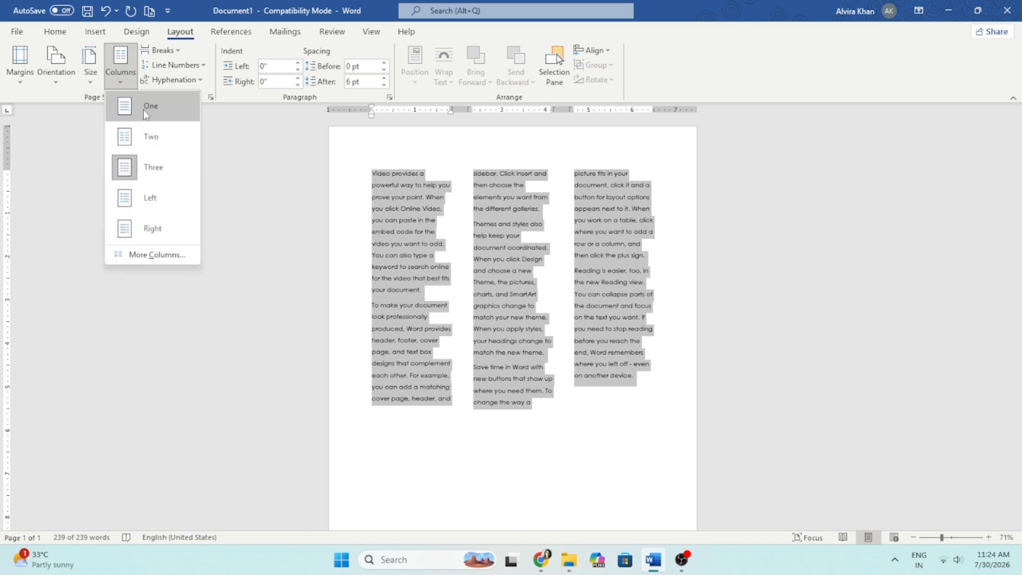
left_click(143, 109)
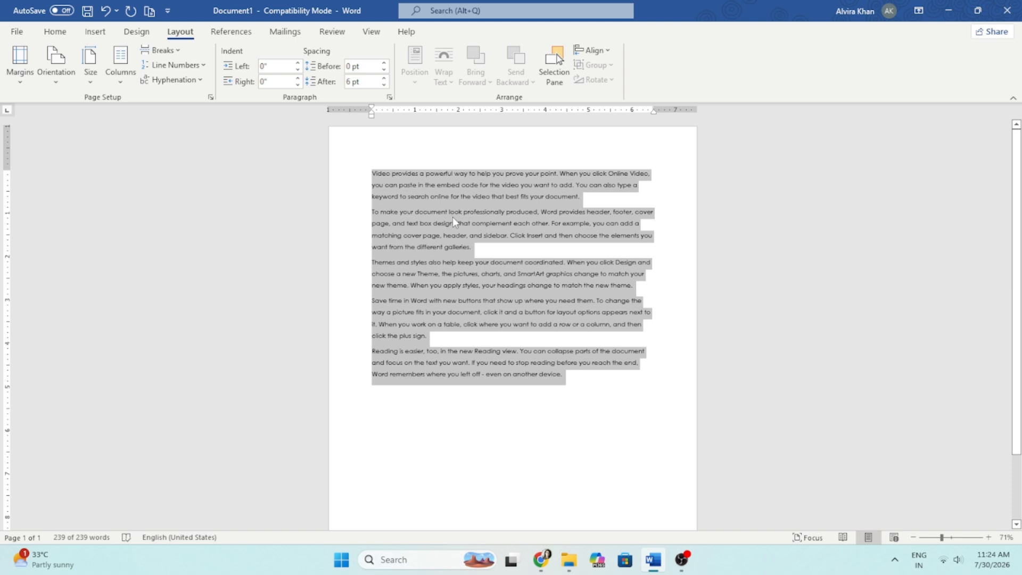
Insert a page break after the second paragraph, so the paragraph starting "Themes and styles" moves to a new page
left_click(485, 250)
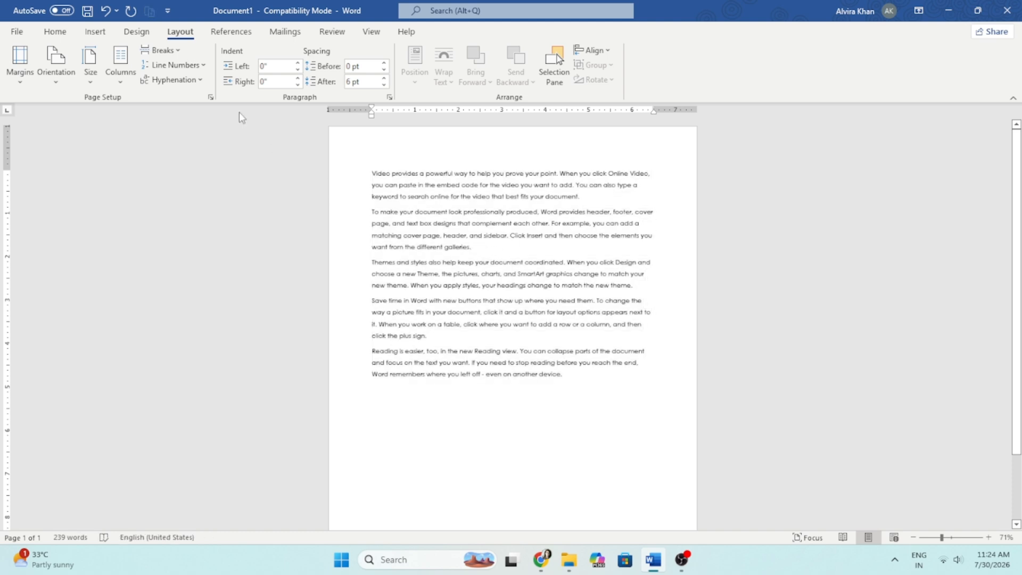
left_click(171, 51)
left_click(187, 97)
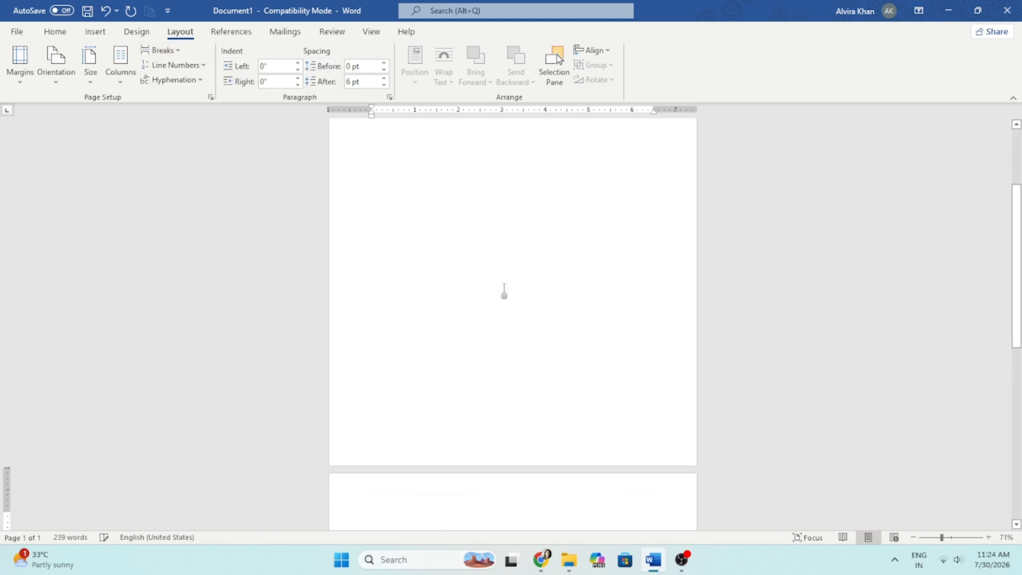
scroll(515, 306, "down", 3)
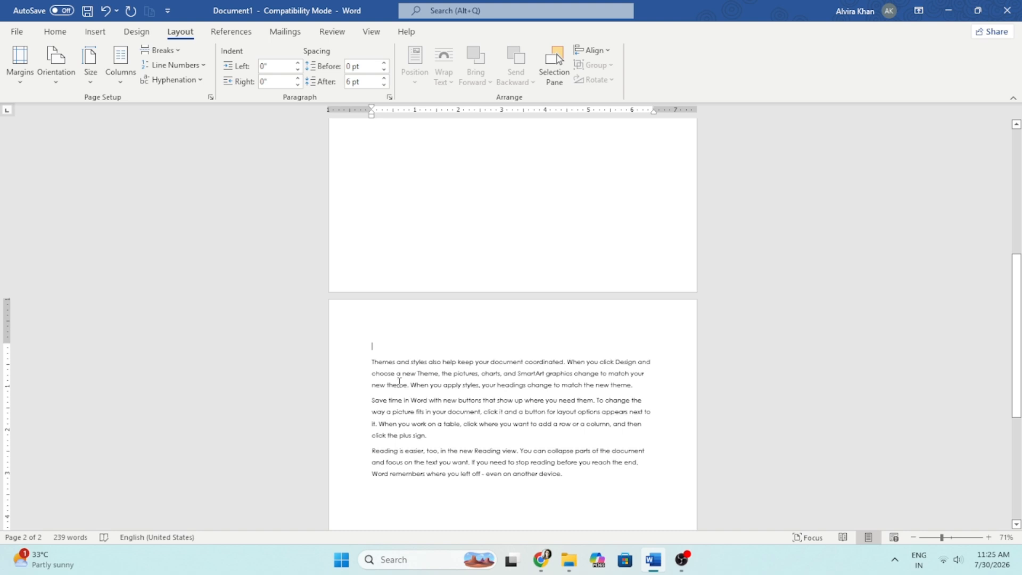
scroll(399, 379, "up", 4)
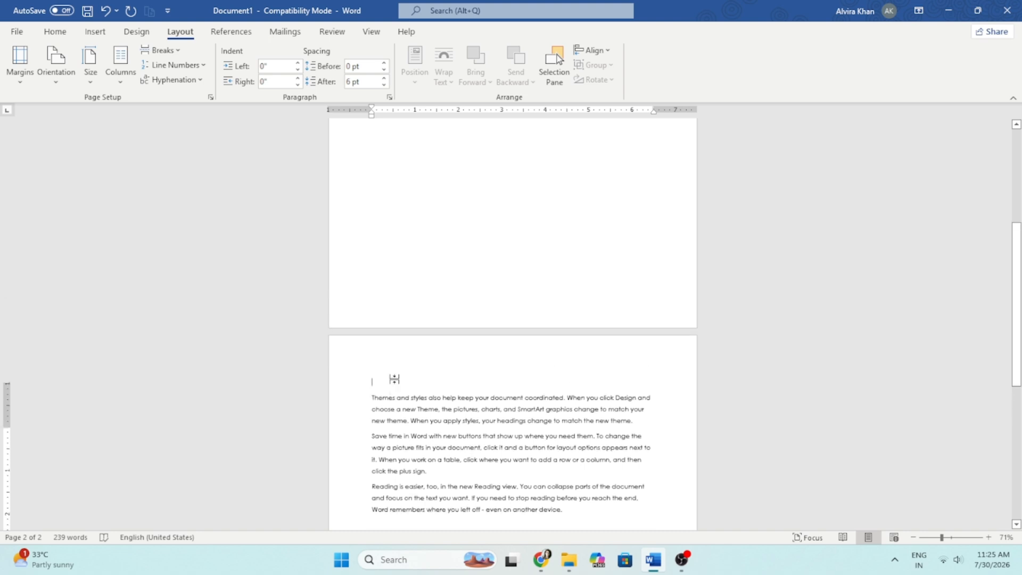
scroll(652, 362, "down", 4)
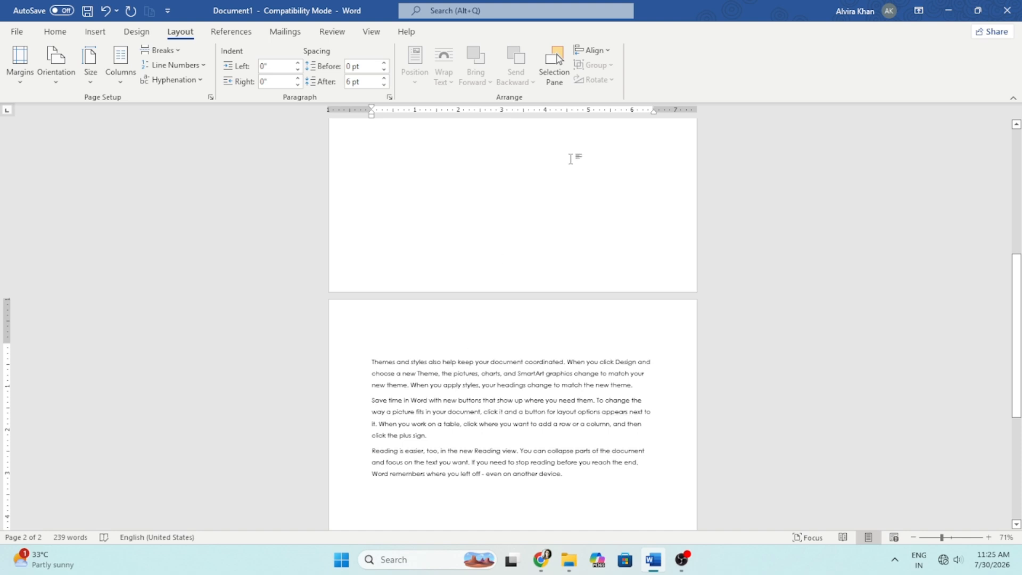
Remove the page break before the paragraph starting "Themes and styles"
key("BackSpace")
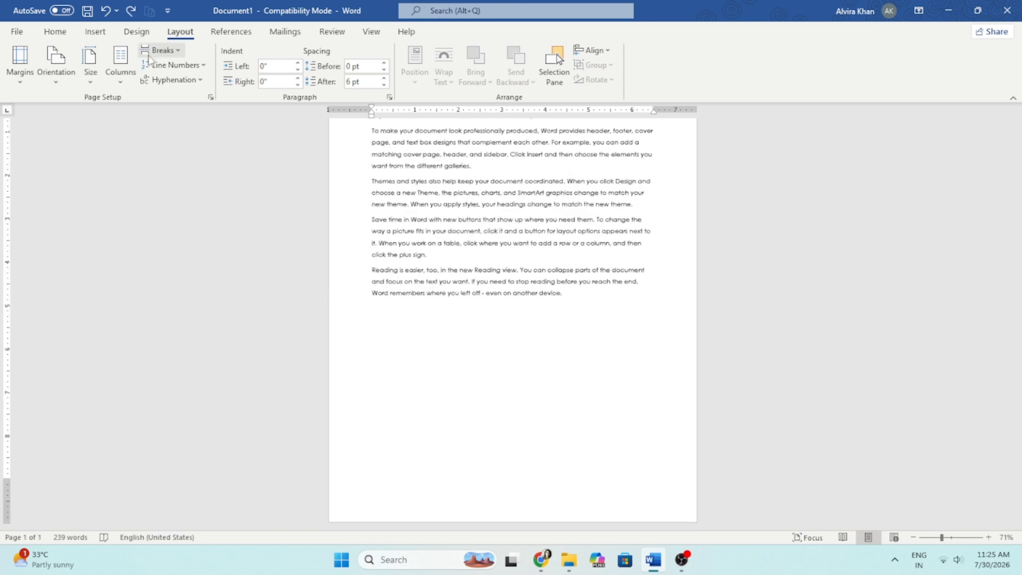
left_click(162, 50)
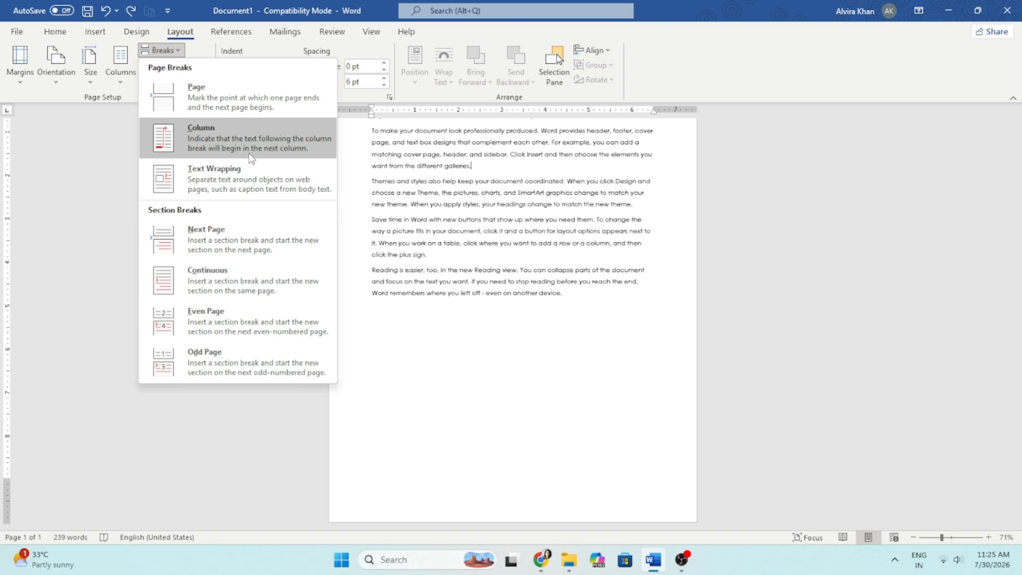
left_click(120, 63)
Lay out all the sample paragraphs in two columns
left_click(120, 62)
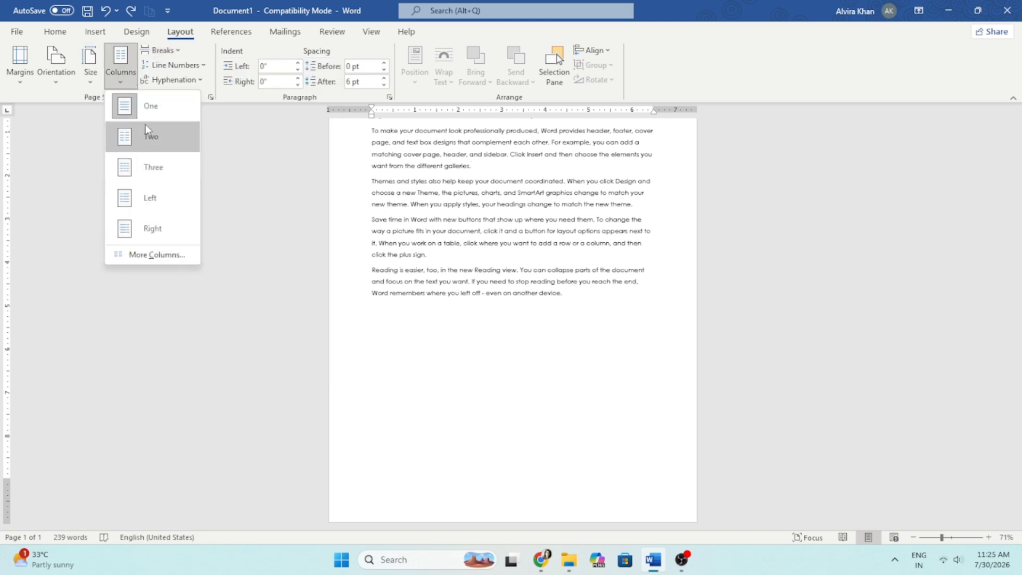
left_click(145, 123)
scroll(511, 266, "up", 3)
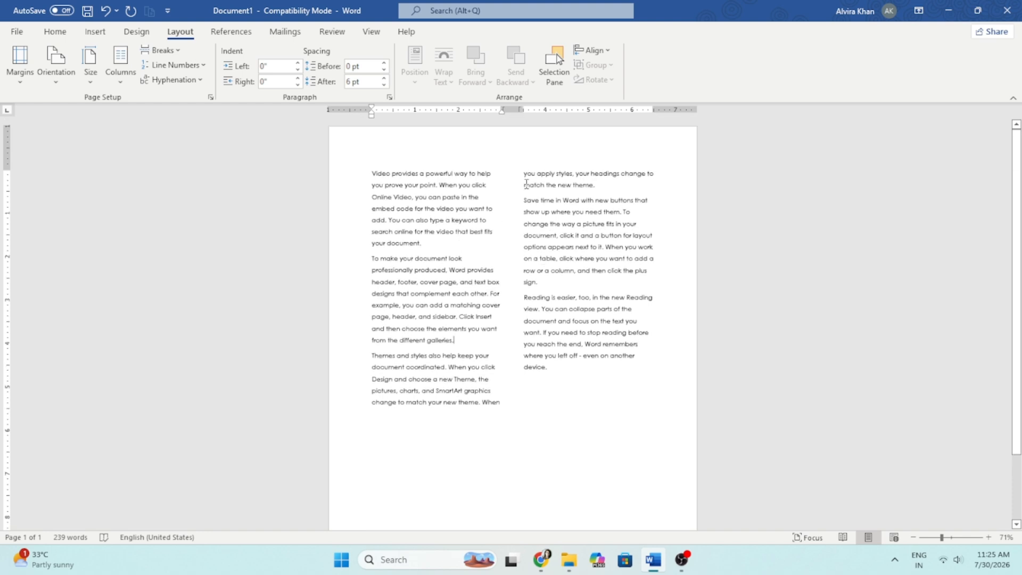
Insert a column break before the words "you apply styles" at the start of the second column
left_click(524, 176)
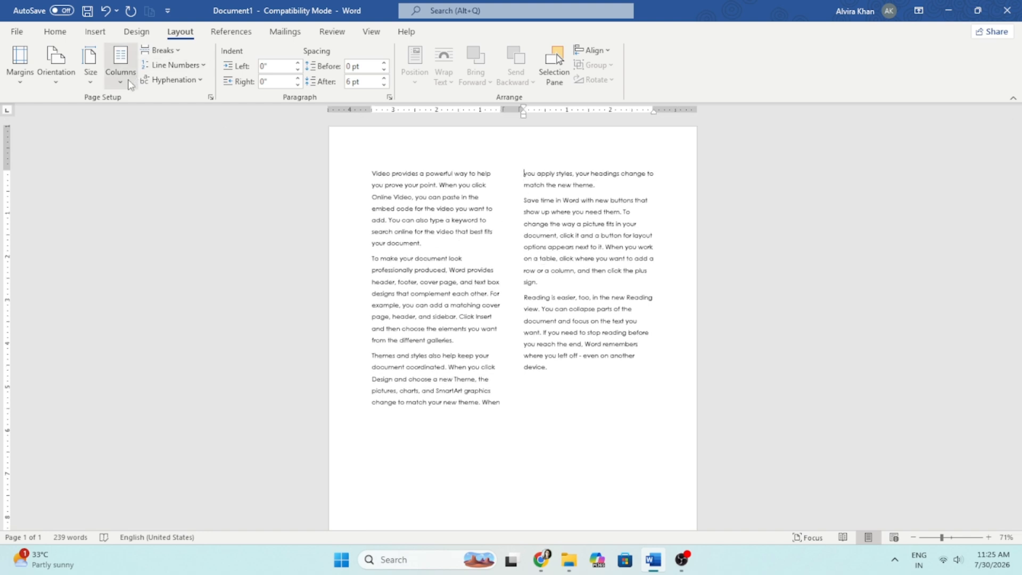
left_click(163, 51)
left_click(206, 137)
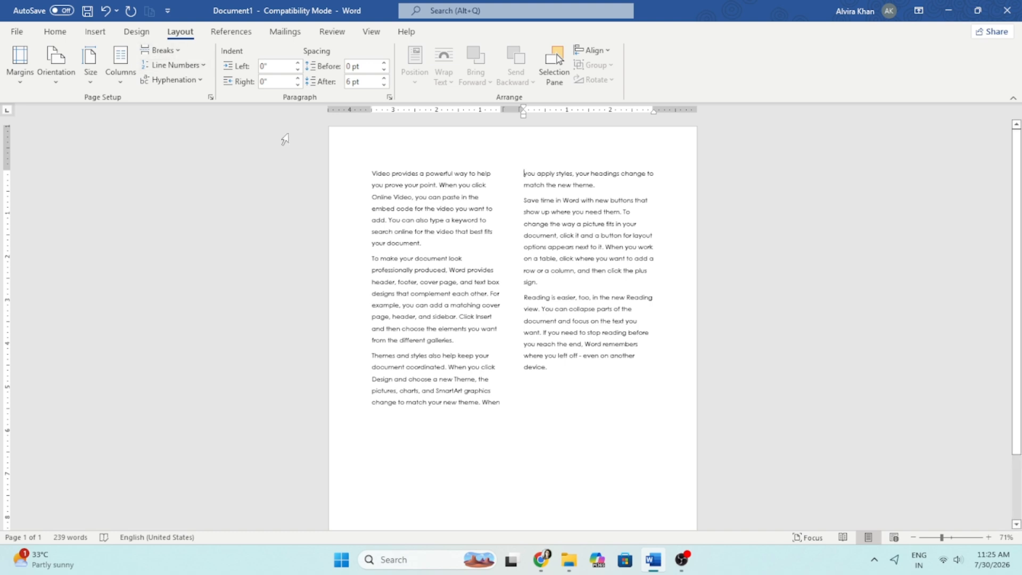
Insert a column break after the second paragraph, so the paragraph starting "Themes and styles" moves to the second column
left_click(178, 51)
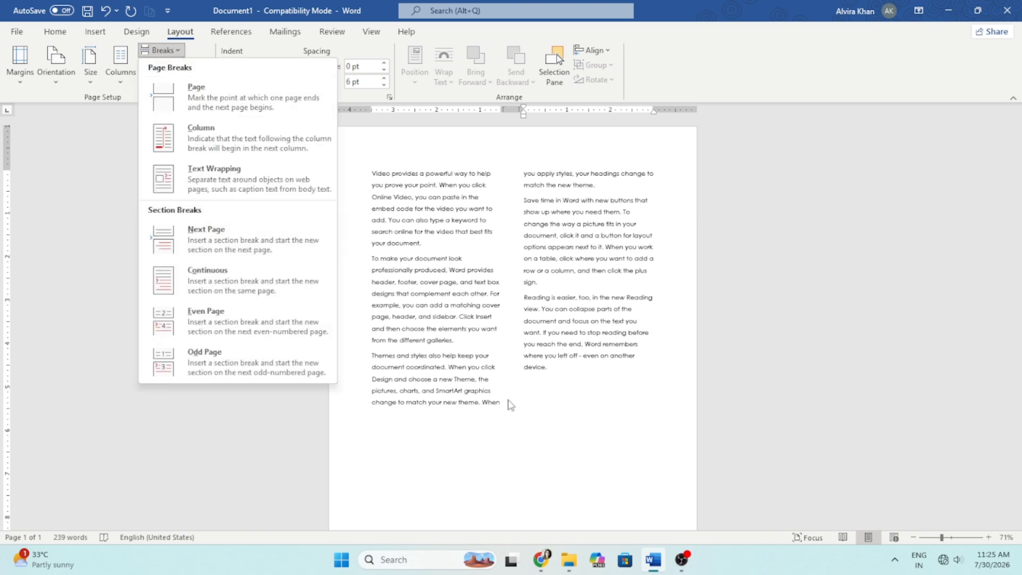
left_click(378, 357)
left_click(376, 347)
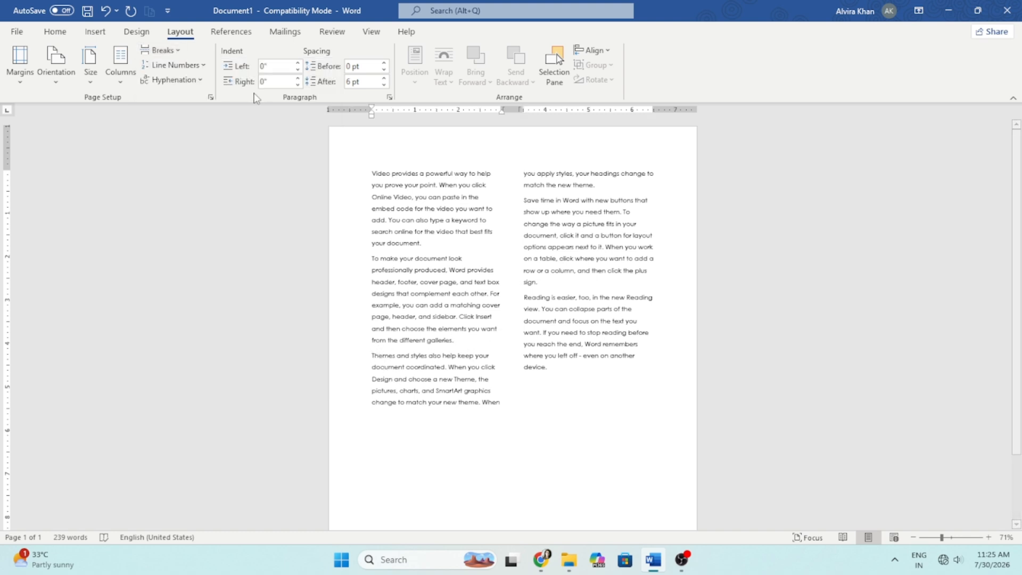
left_click(174, 49)
left_click(193, 136)
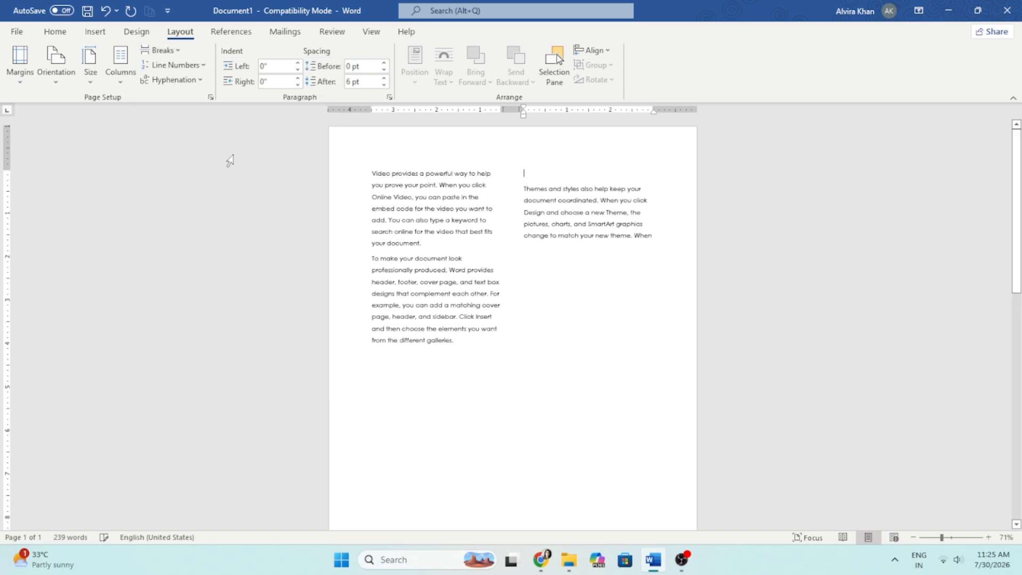
scroll(485, 273, "down", 5)
scroll(485, 273, "up", 5)
Return the text to a single column
left_click(371, 350)
left_click(178, 52)
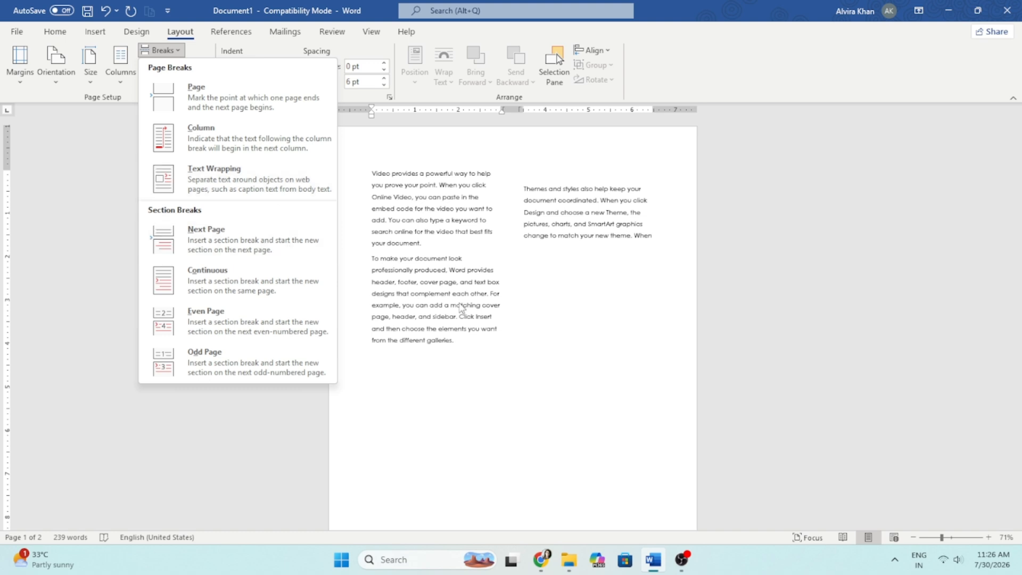
scroll(458, 303, "down", 1)
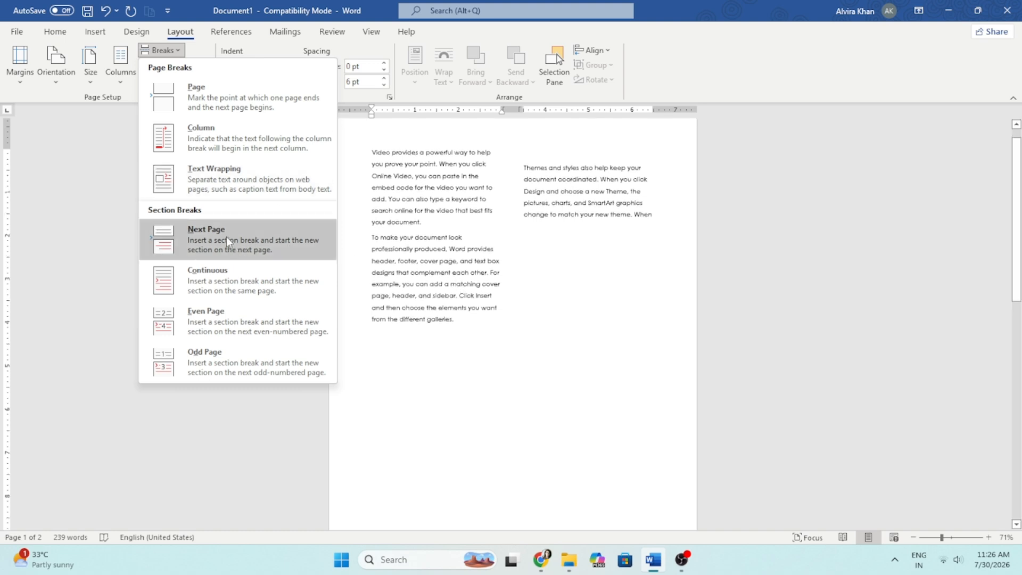
left_click(492, 173)
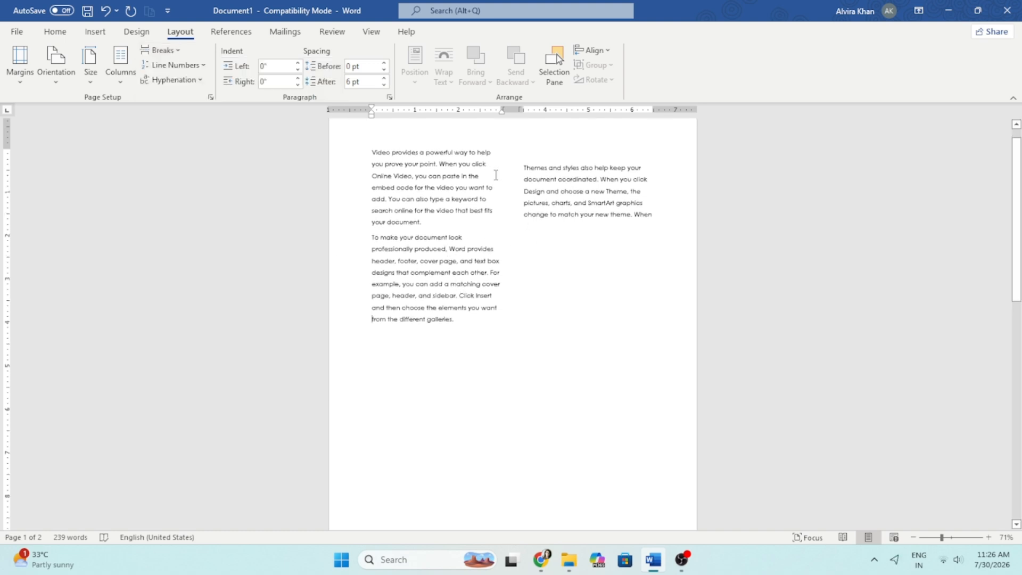
left_click(130, 76)
left_click(159, 107)
Insert a Next Page section break after the first paragraph, so the paragraph starting "To make your document" starts a new page
scroll(416, 225, "down", 2)
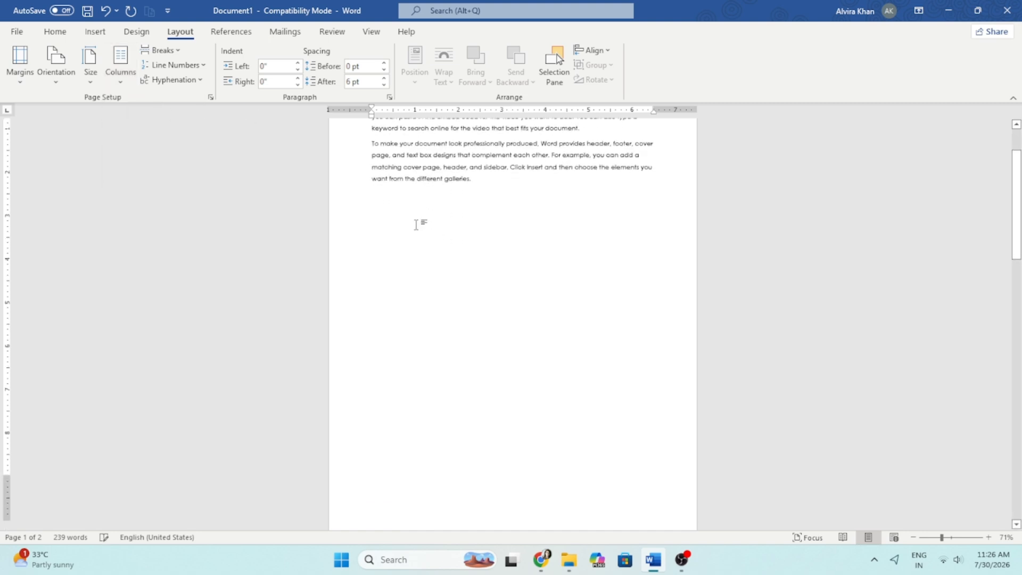
scroll(417, 225, "up", 2)
left_click(588, 175)
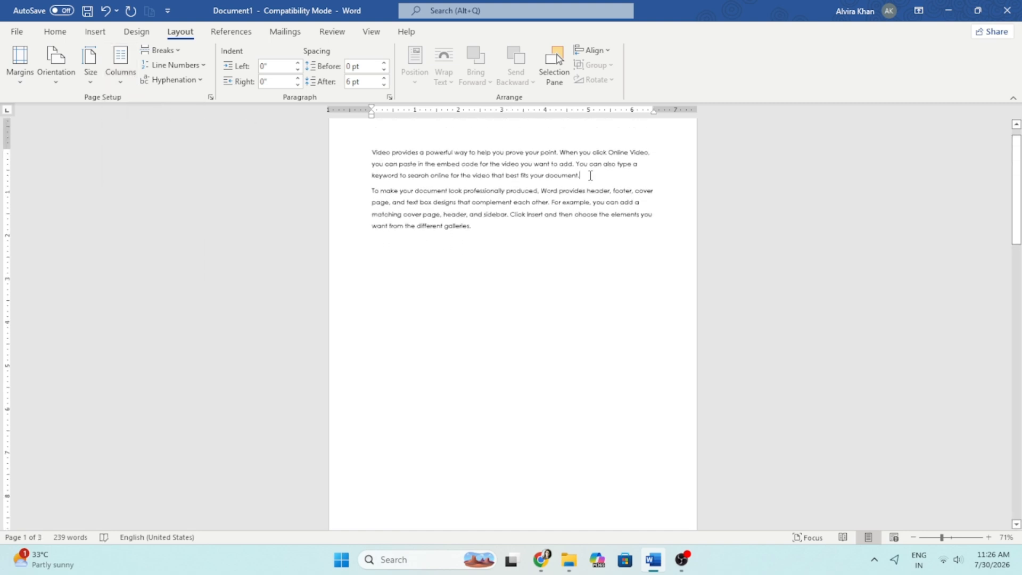
left_click(160, 50)
left_click(197, 228)
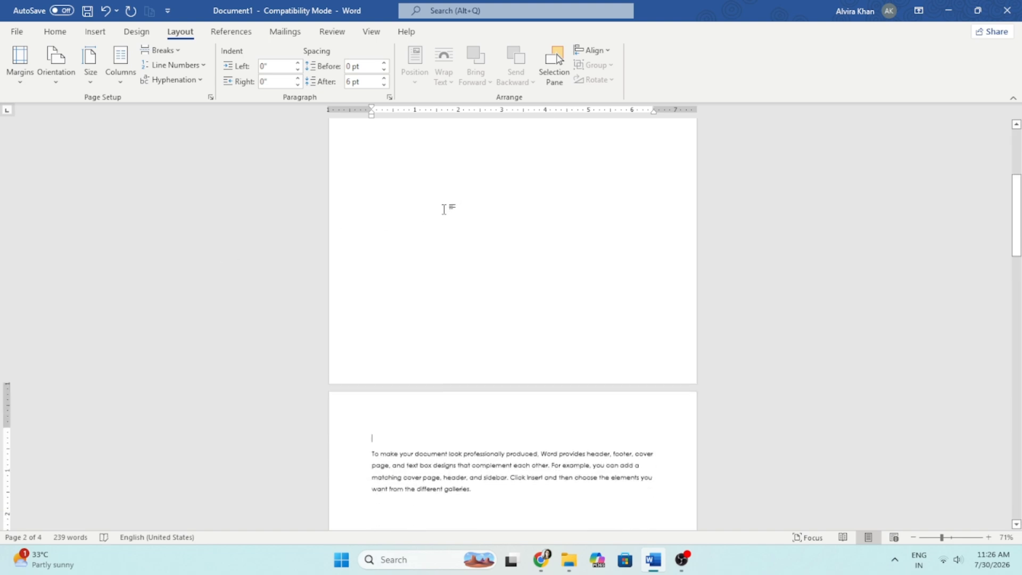
scroll(472, 359, "down", 9)
scroll(472, 367, "up", 6)
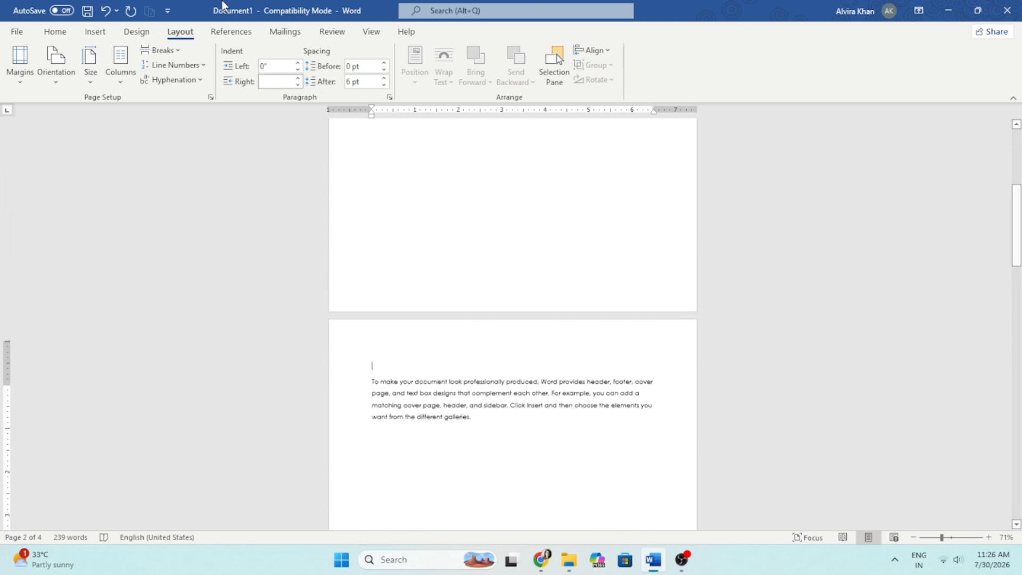
Undo the section break, the column breaks and the column layout changes
left_click(159, 50)
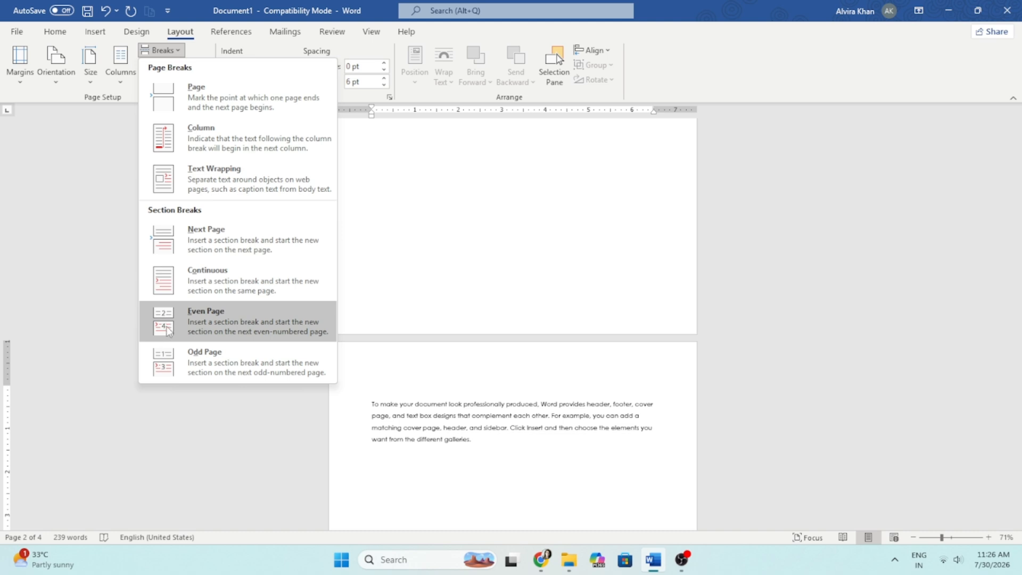
scroll(440, 352, "up", 6)
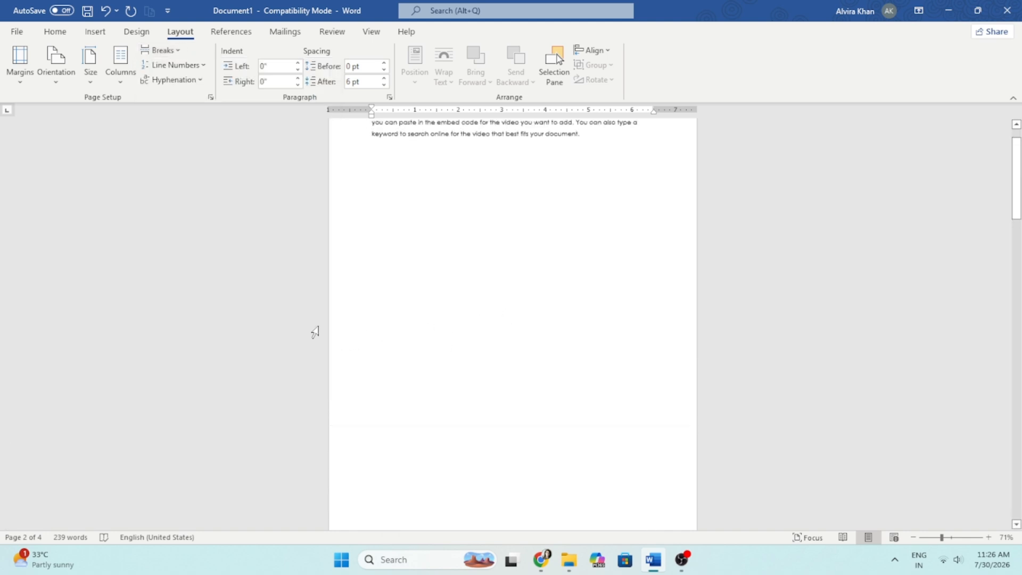
scroll(314, 332, "up", 1)
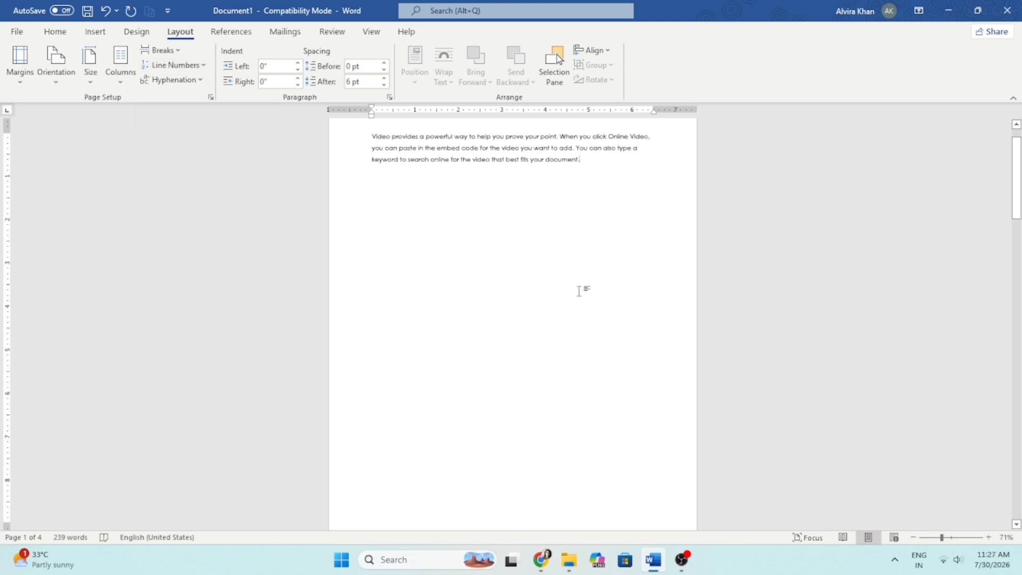
key("ctrl+z")
key("ctrl+z")
key("ctrl+z")
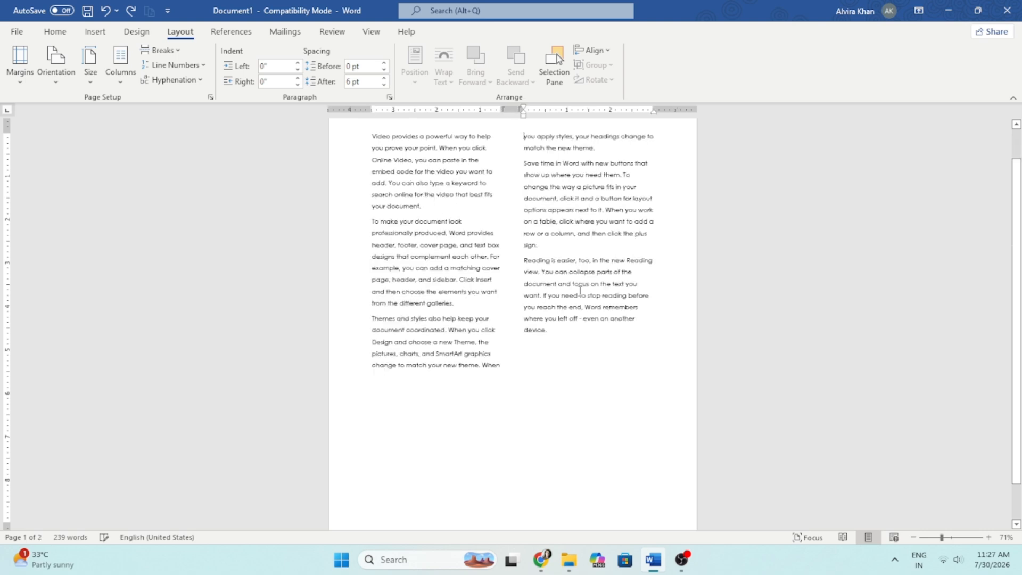
key("ctrl+z")
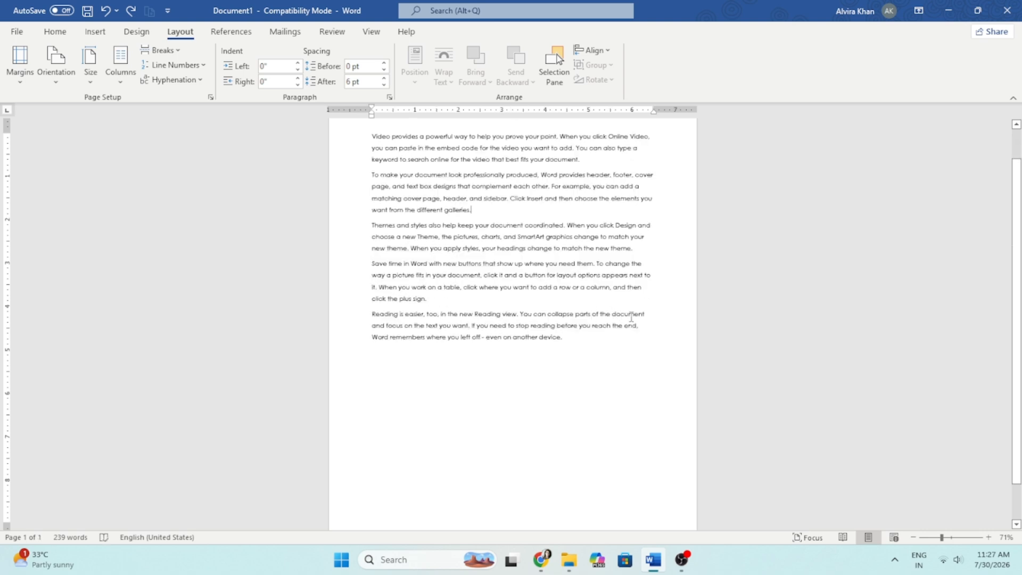
Add continuous line numbers to the whole text, and switch the numbering to restart on each page
key("ctrl+a")
left_click(173, 65)
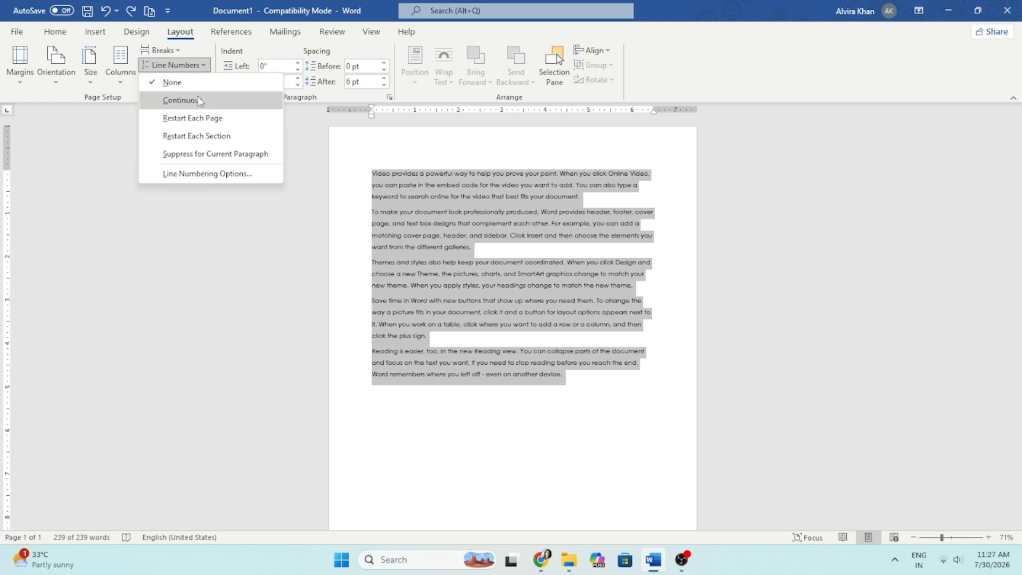
left_click(198, 100)
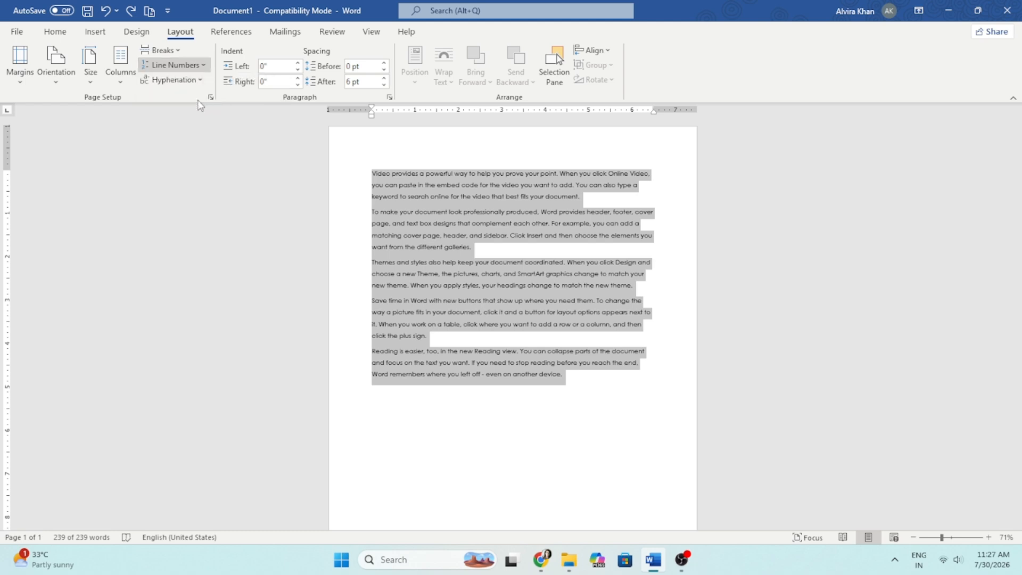
left_click(205, 64)
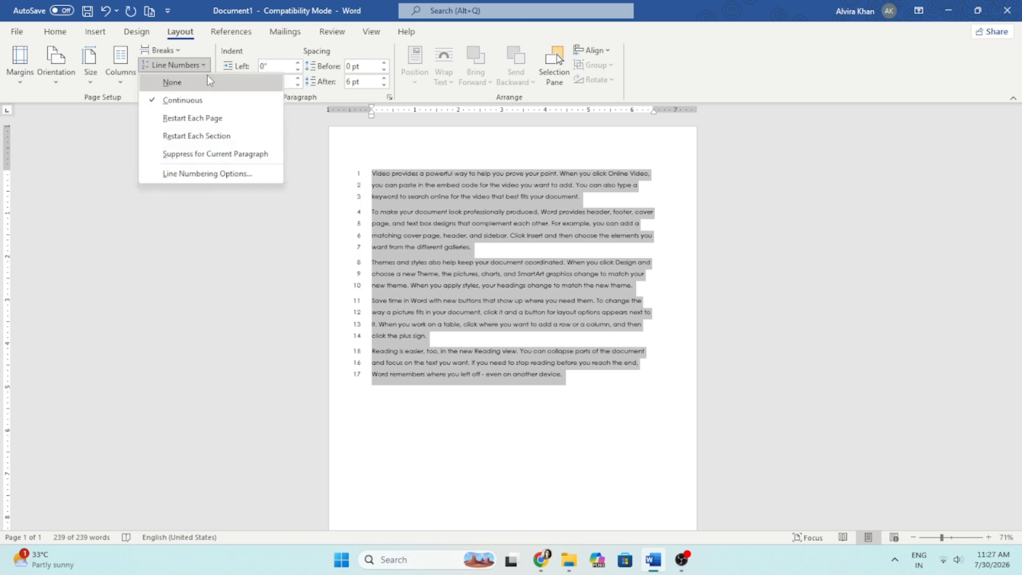
left_click(206, 118)
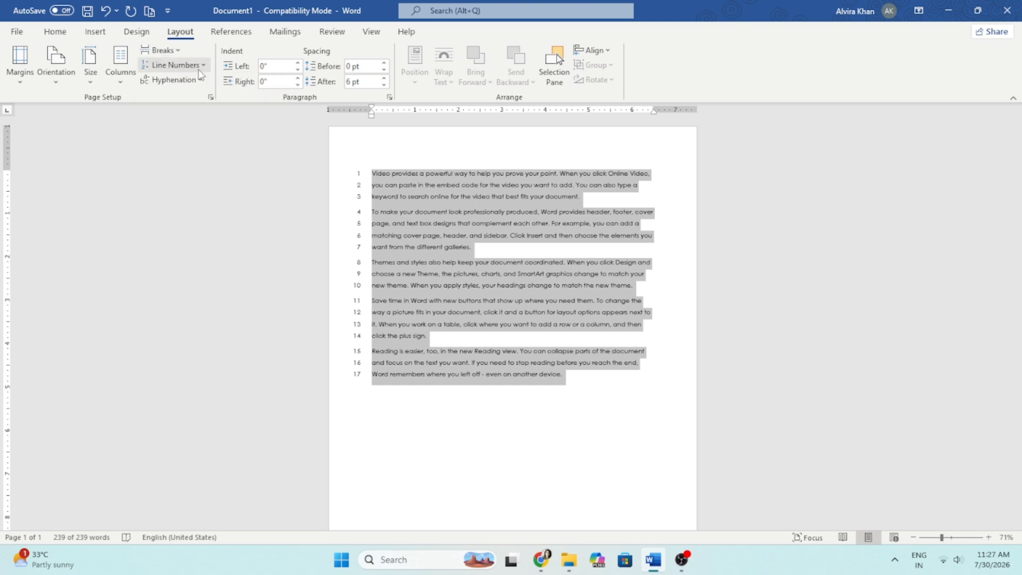
Turn off the line numbers, and reapply them with numbering that restarts on each page
left_click(173, 64)
left_click(198, 100)
left_click(173, 65)
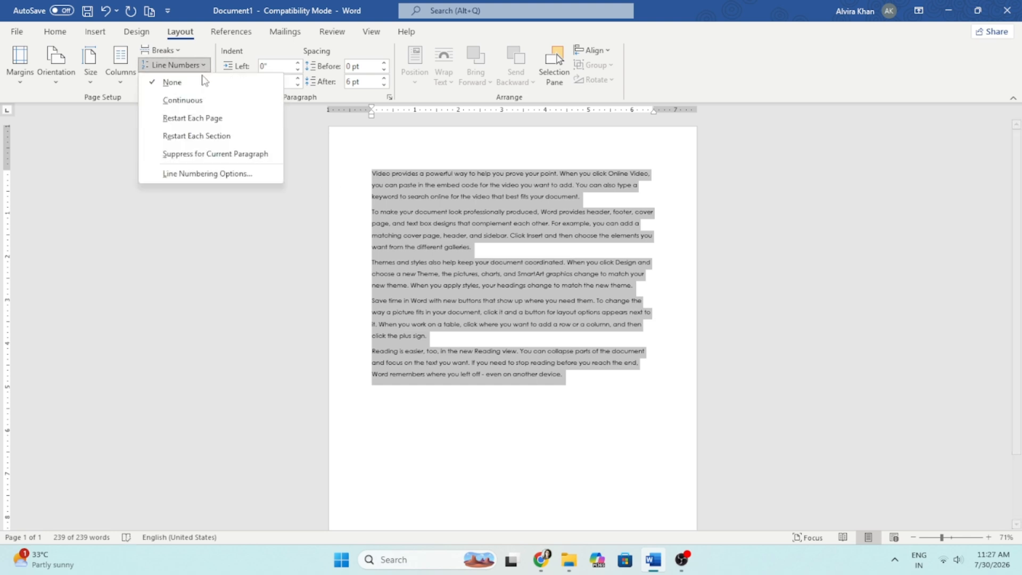
left_click(206, 119)
Examine the page setup's margin, paper and layout settings, including the vertical alignment choices, and cancel without changes
left_click(174, 65)
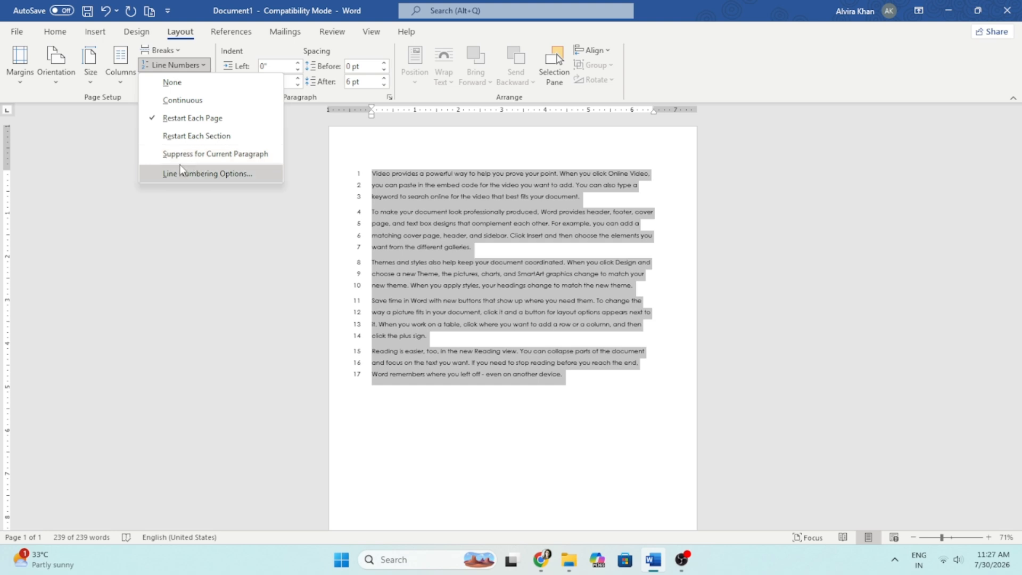
left_click(234, 174)
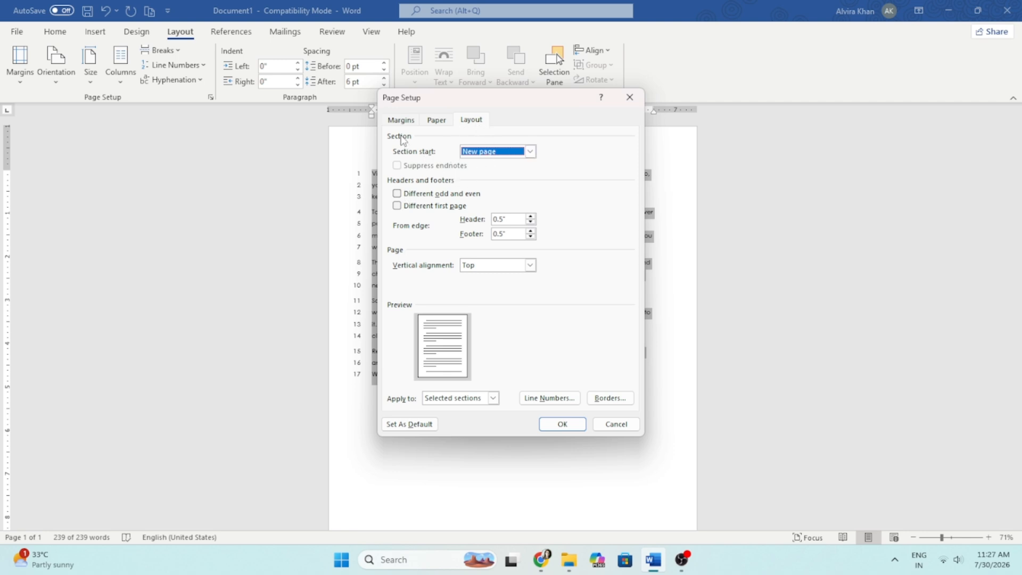
left_click(400, 121)
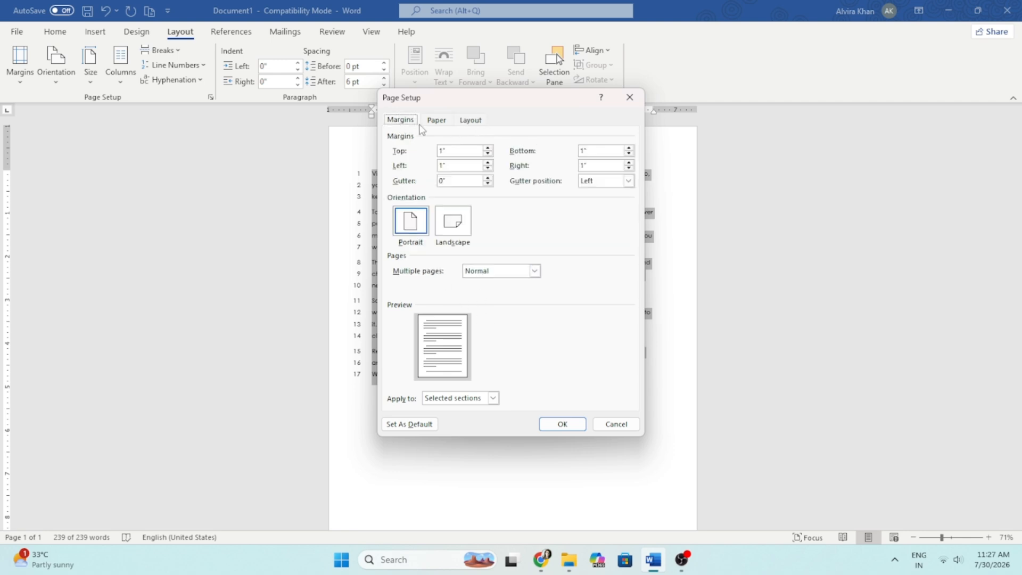
left_click(429, 126)
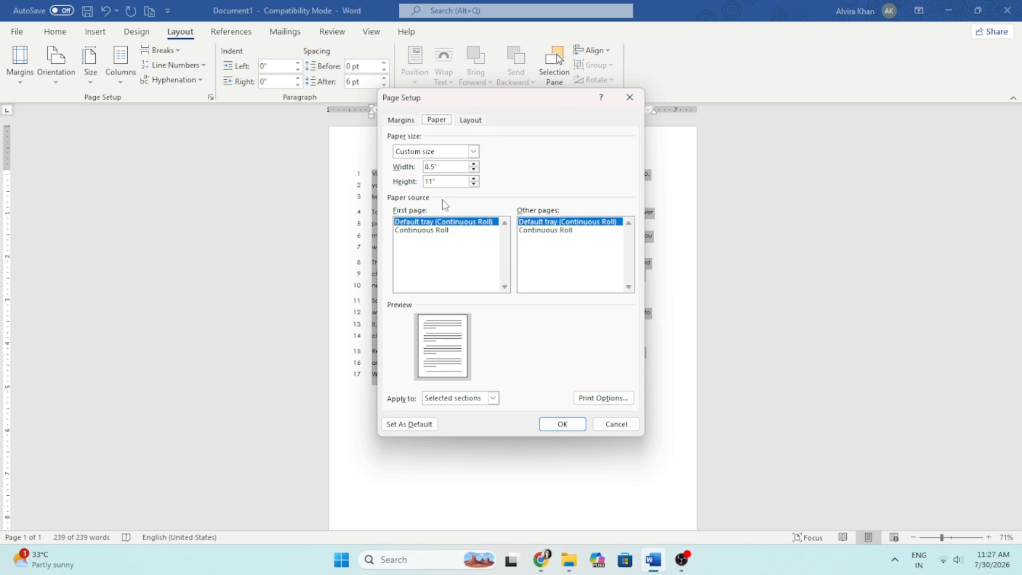
left_click(470, 120)
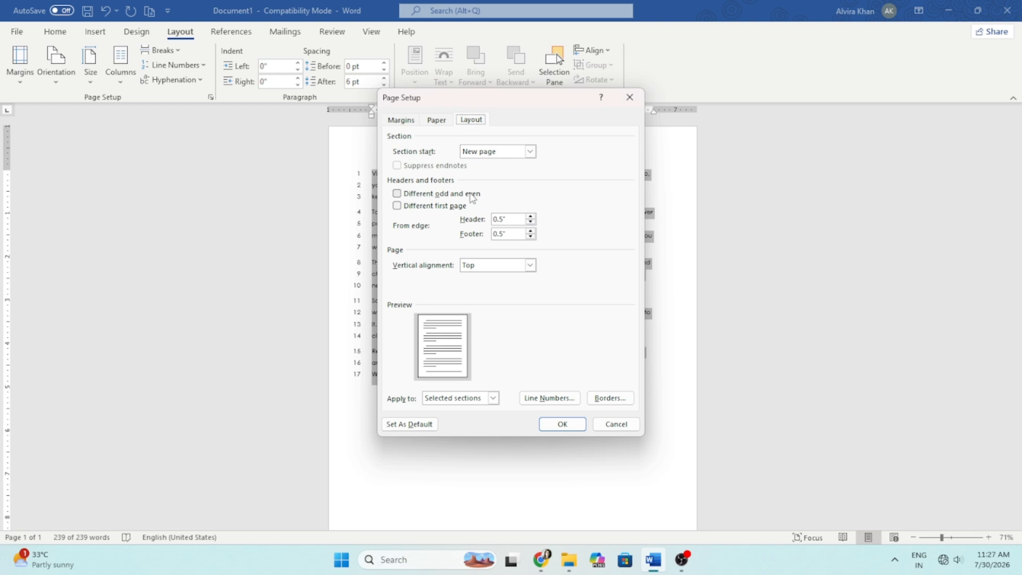
left_click(530, 264)
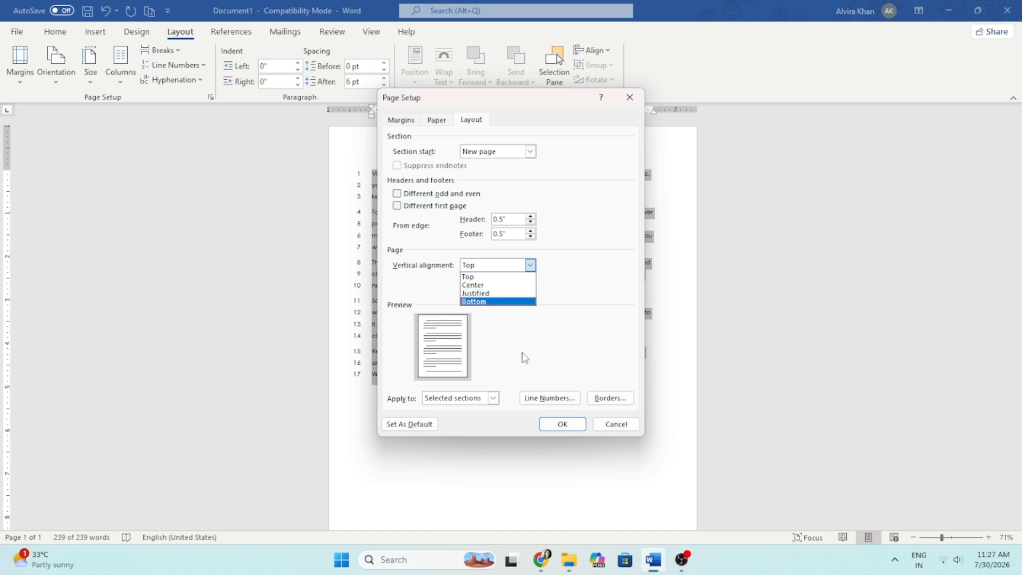
left_click(617, 428)
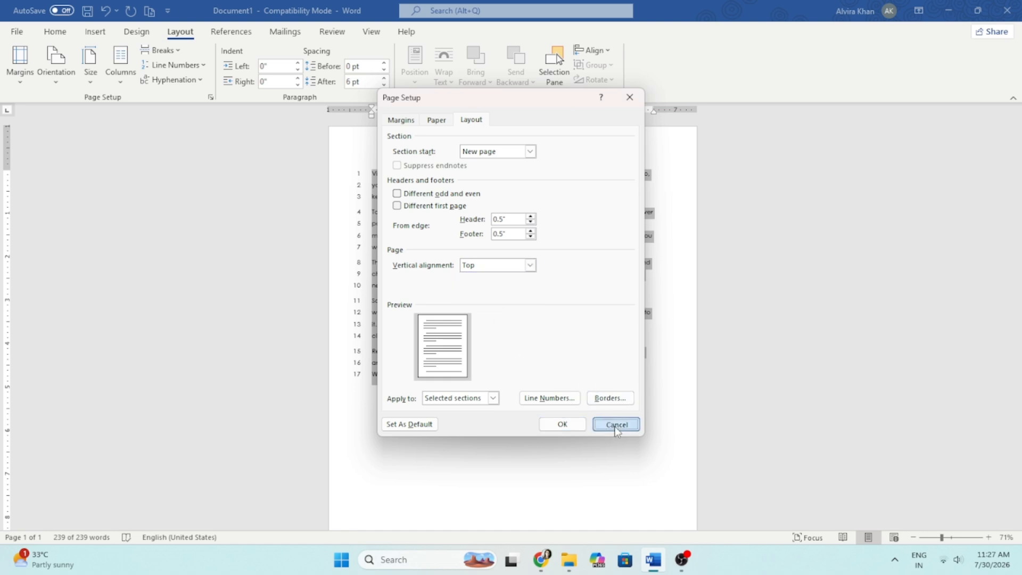
left_click(615, 426)
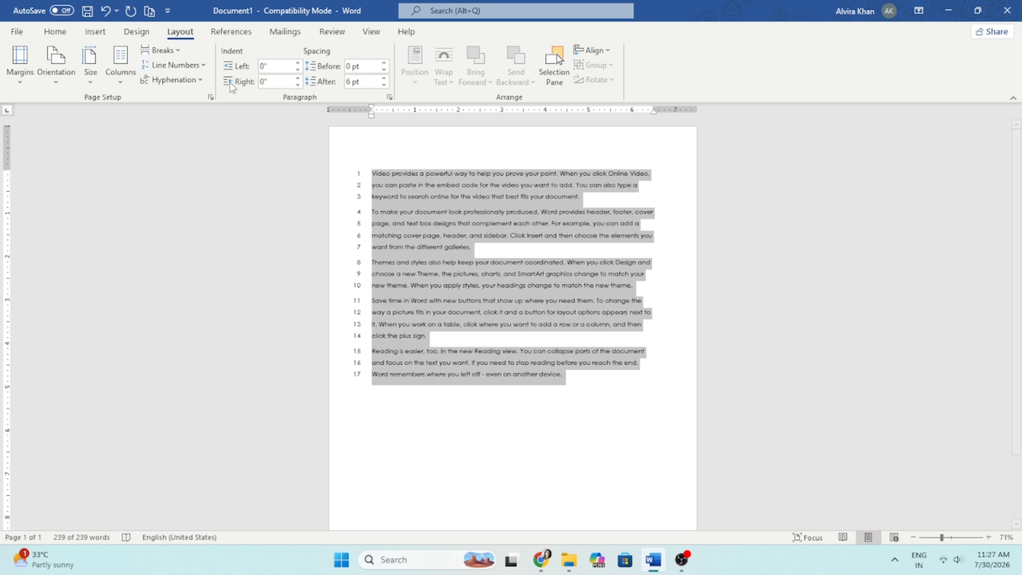
Turn off the line numbers, and break the first paragraph inside "Online Video" after "Vi-"
left_click(196, 68)
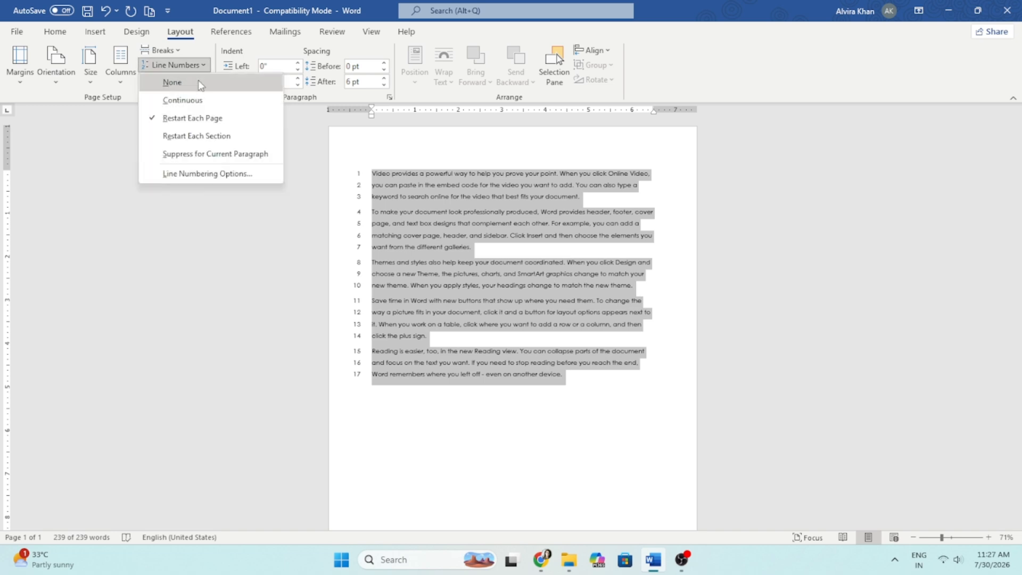
left_click(200, 85)
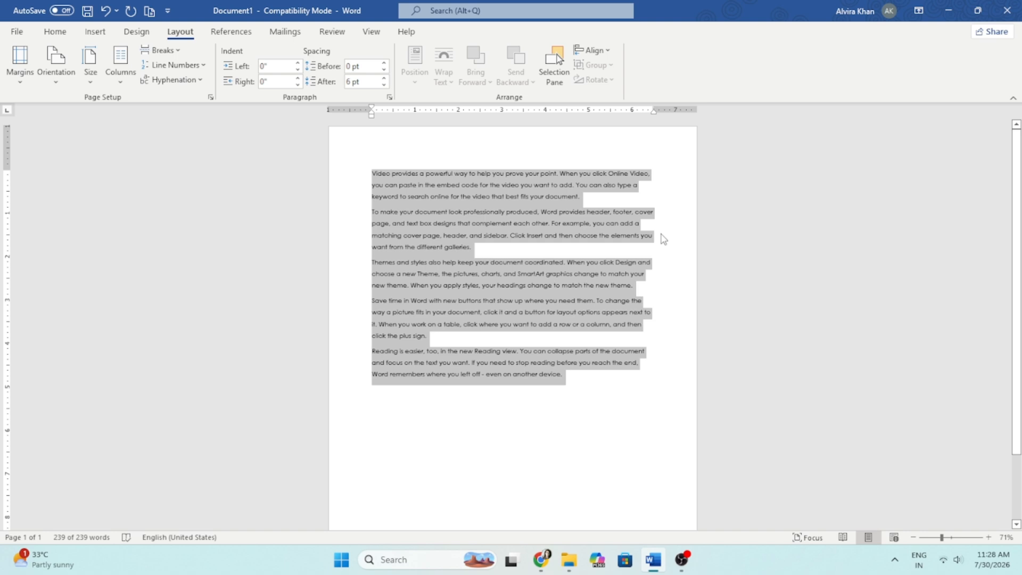
left_click(637, 176)
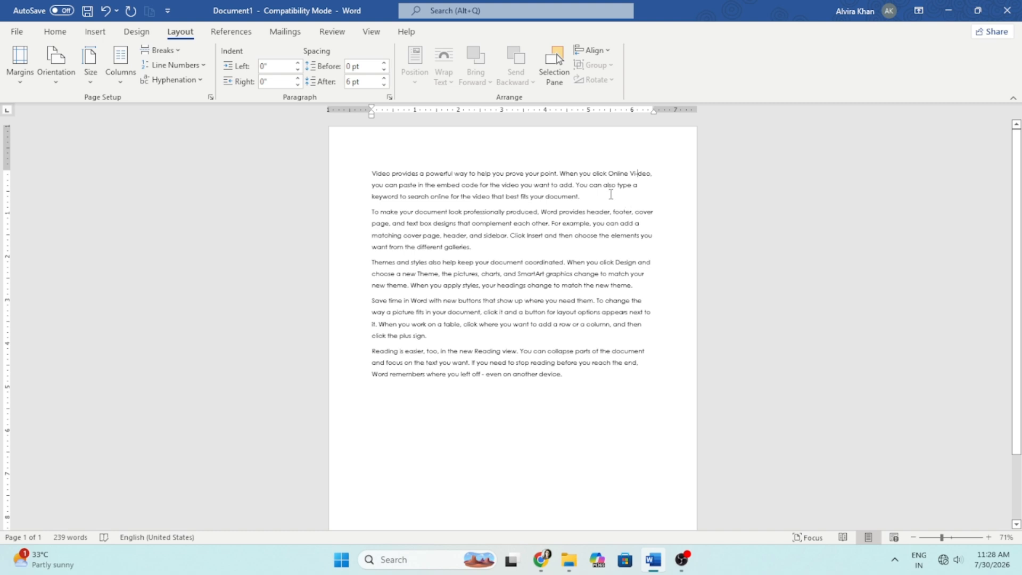
key("Return")
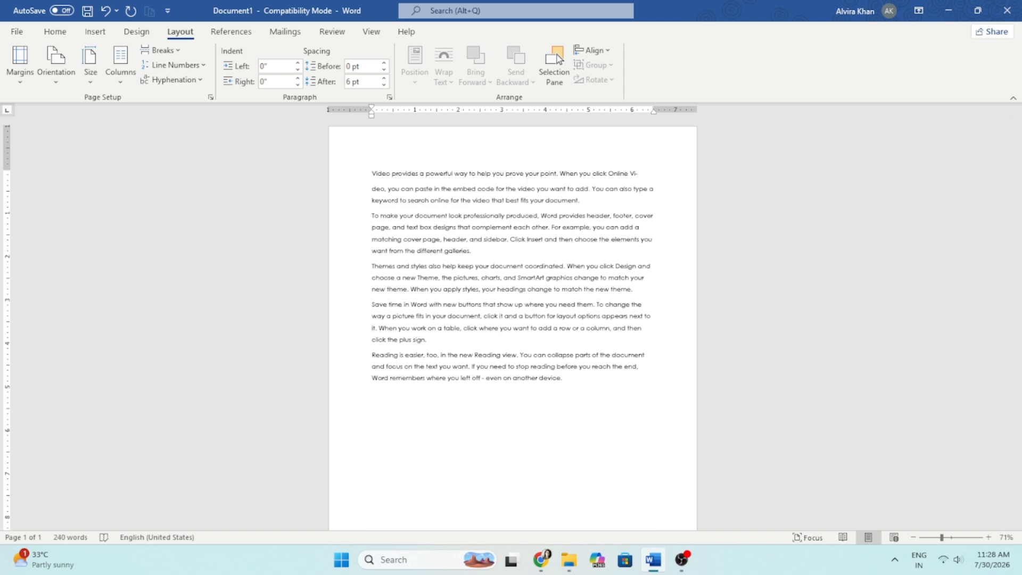
Justify all the paragraphs of the sample text
left_click_drag(372, 172, 578, 384)
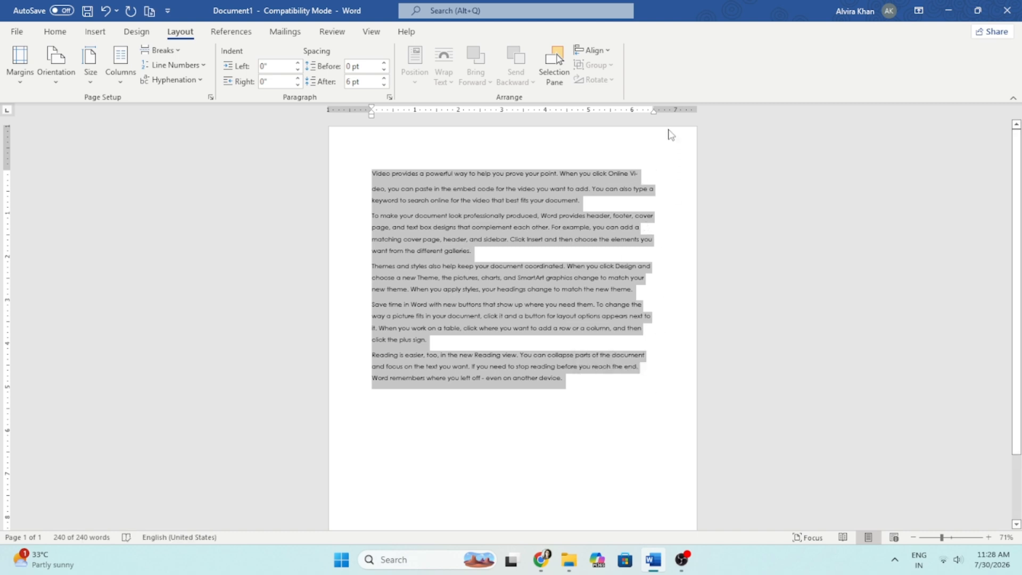
left_click(57, 32)
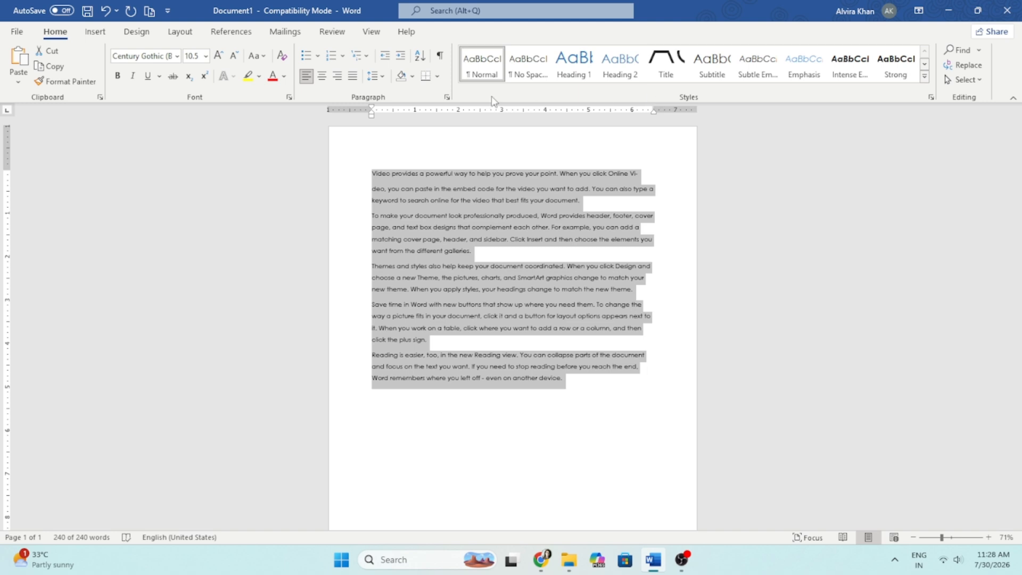
left_click(352, 76)
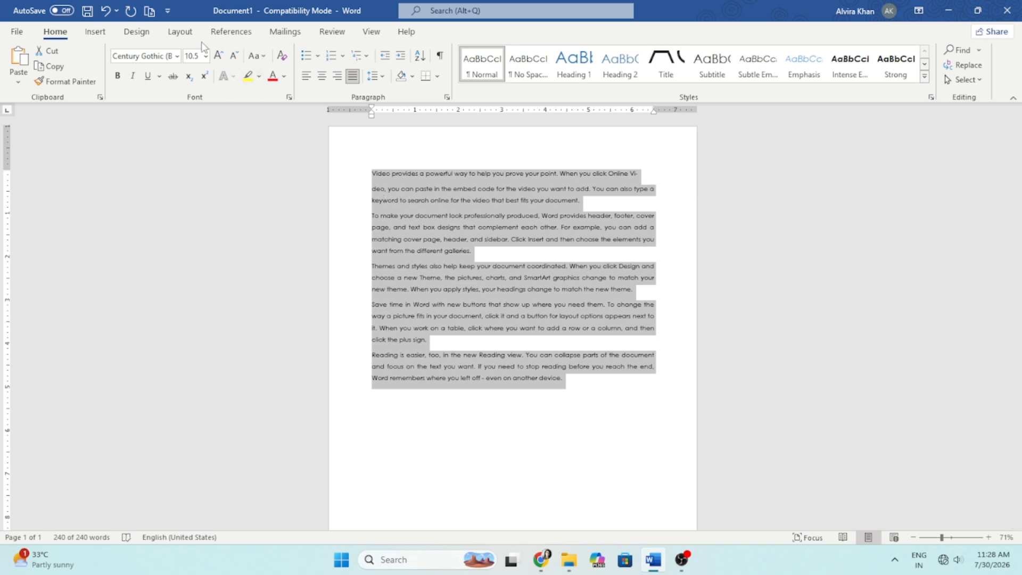
Increase the left indent of the whole text to 0.2", and lower it to -0.4"
left_click(182, 35)
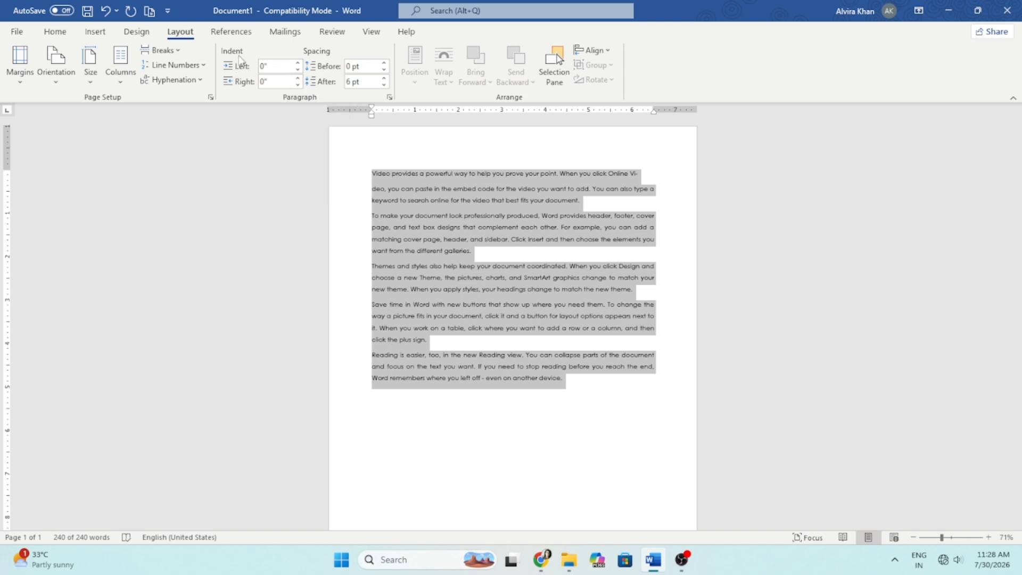
left_click(298, 65)
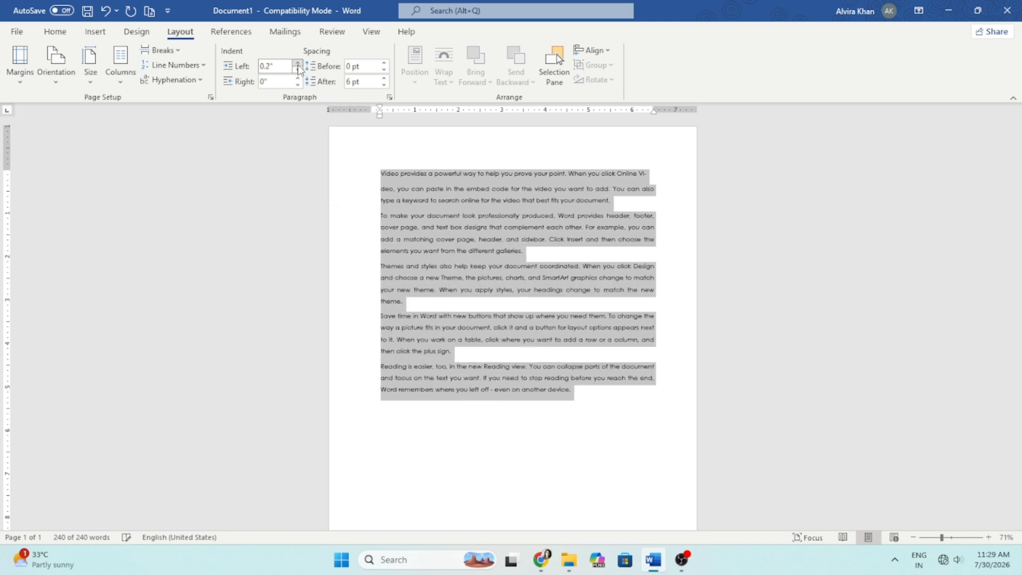
left_click(298, 68)
left_click(298, 69)
left_click(298, 69)
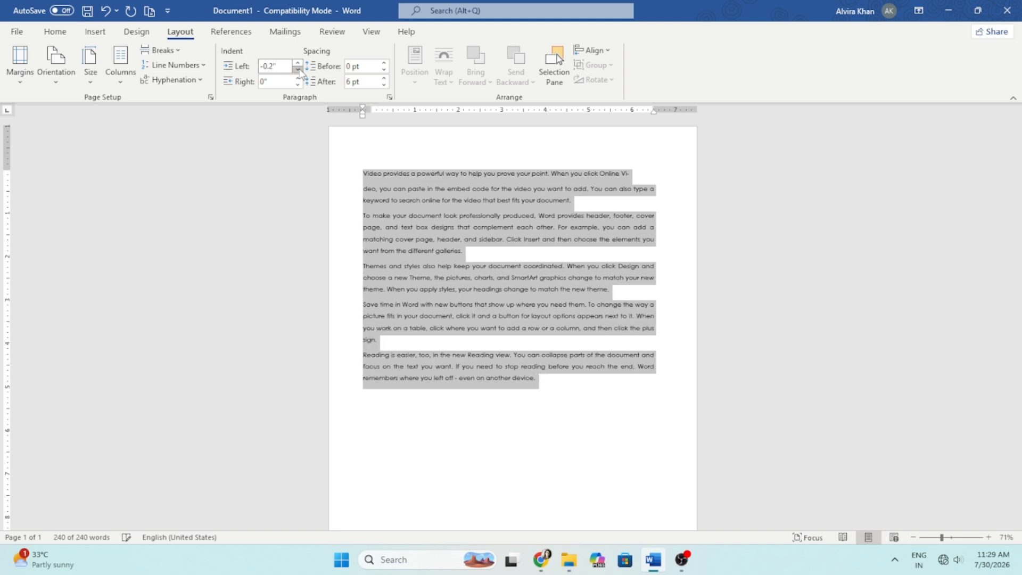
left_click(298, 68)
left_click(298, 69)
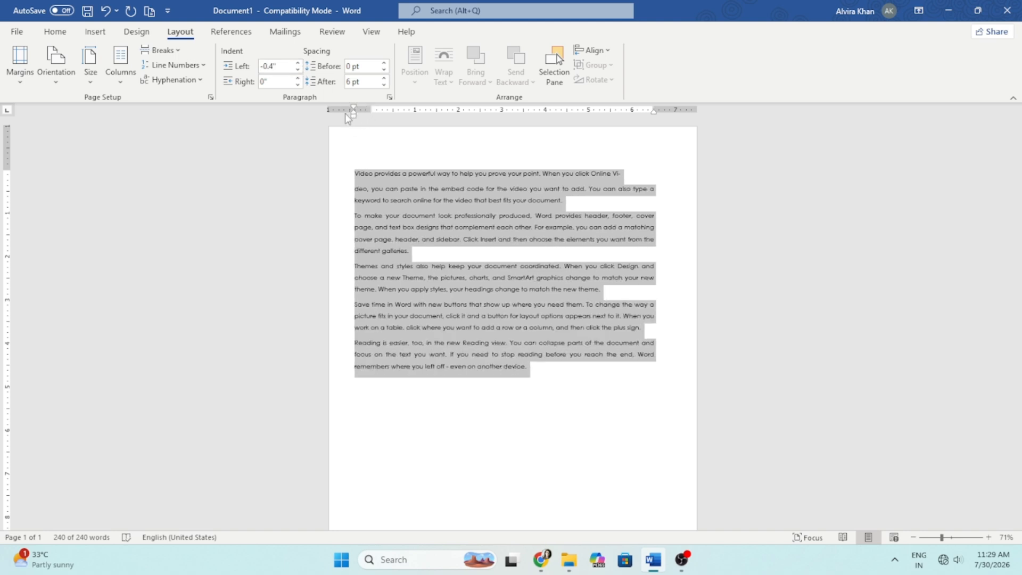
Vary the left indent of the whole text, raising it to -0.2" and beyond and lowering it past -0.3"
left_click(298, 64)
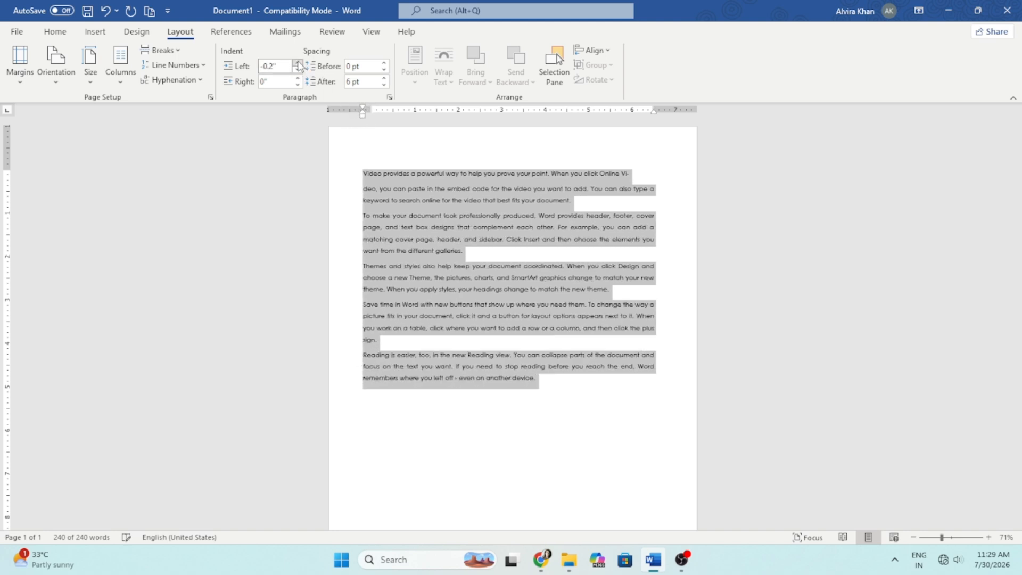
left_click(298, 63)
left_click(297, 63)
left_click(301, 70)
left_click(301, 70)
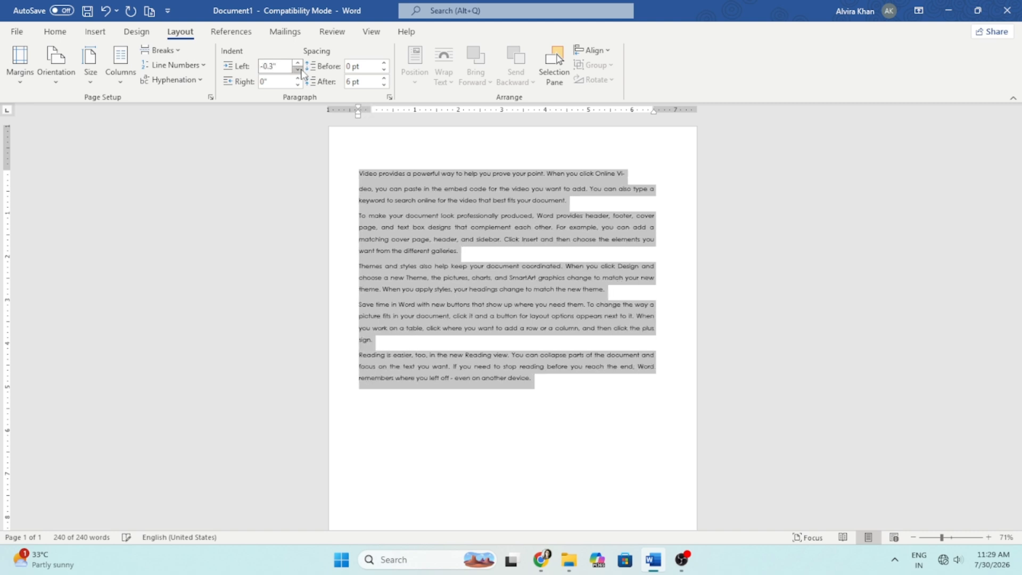
left_click(301, 69)
left_click(301, 70)
left_click(300, 70)
Reset the left indent of the whole text to 0"
left_click(298, 62)
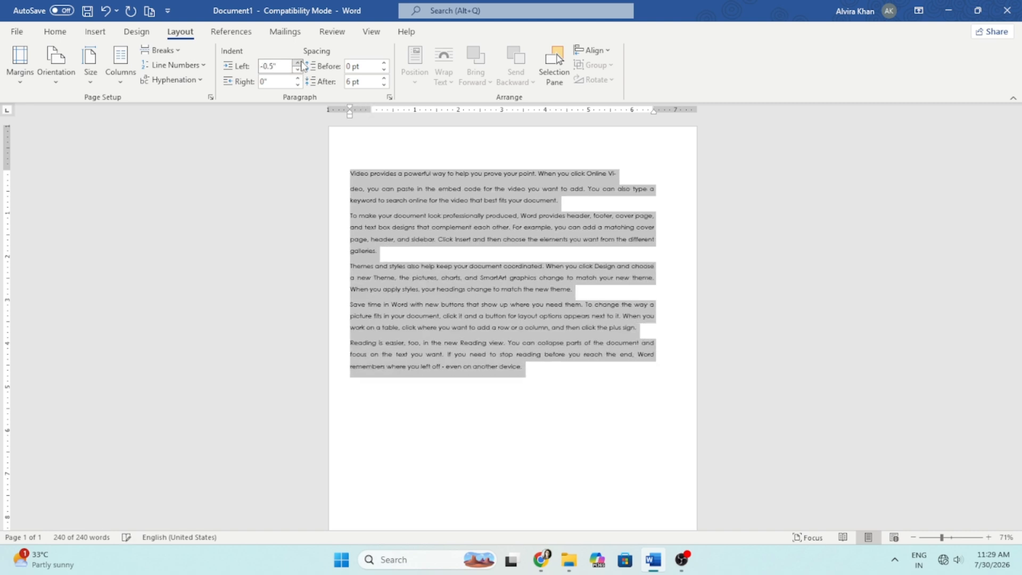
left_click(298, 63)
left_click(298, 63)
left_click(298, 63)
left_click(298, 63)
left_click(297, 63)
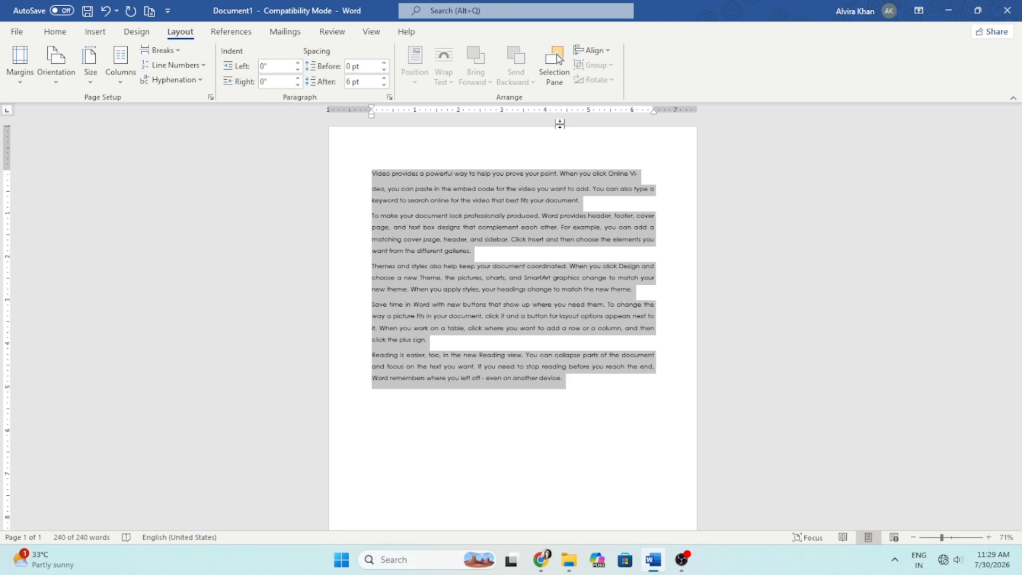
Increase the right indent of the whole text to 0.5"
left_click(298, 78)
left_click(298, 78)
left_click(298, 78)
left_click(298, 78)
left_click(298, 78)
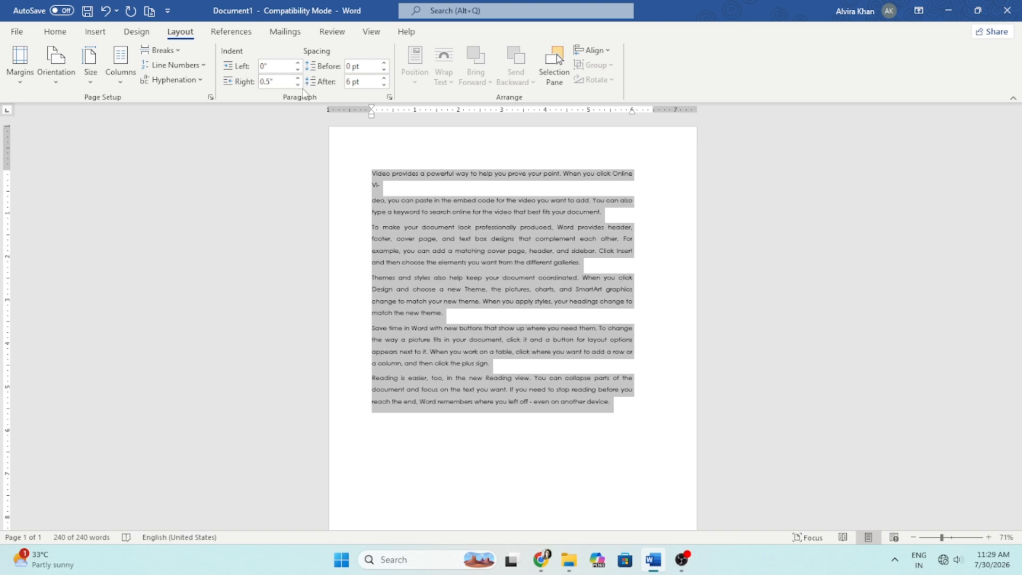
Lower the right indent of the whole text to -0.1"
left_click(298, 84)
left_click(298, 84)
left_click(298, 84)
left_click(297, 84)
left_click(297, 84)
left_click(297, 84)
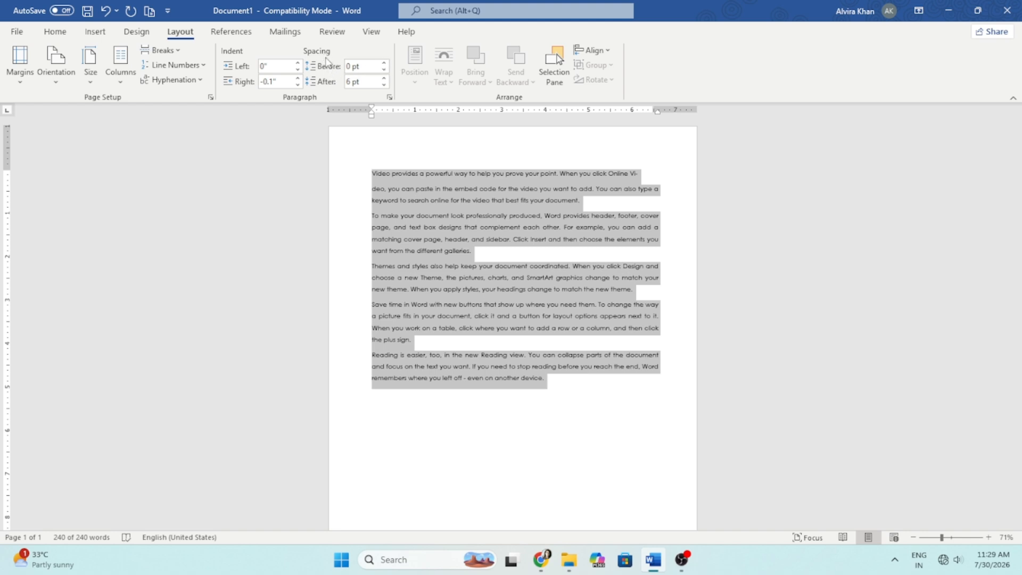
Increase the spacing before all paragraphs to 24 pt, and reduce it back to 0 pt
left_click(383, 64)
left_click(383, 63)
left_click(384, 63)
left_click(384, 63)
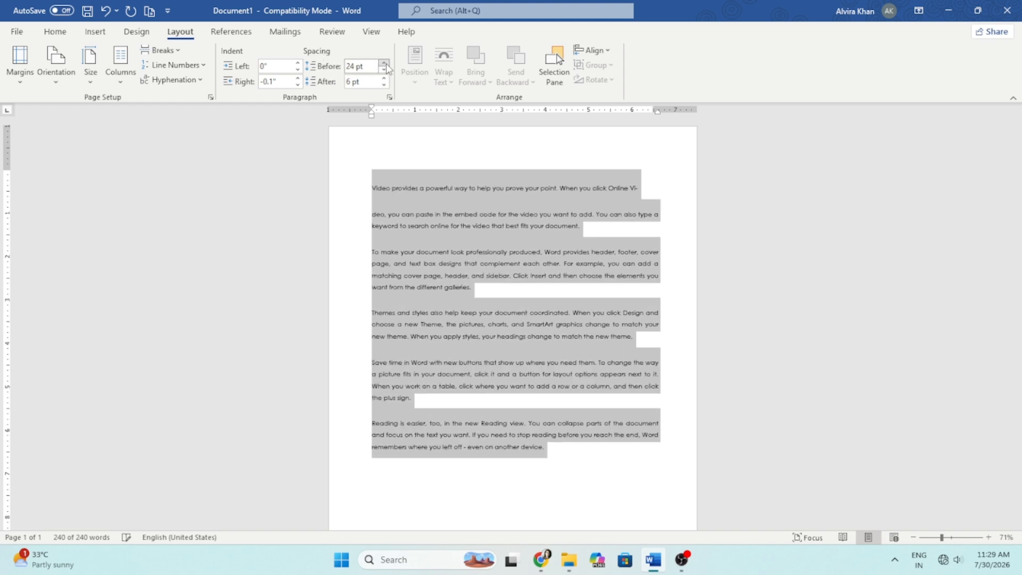
left_click(384, 69)
left_click(384, 69)
left_click(384, 69)
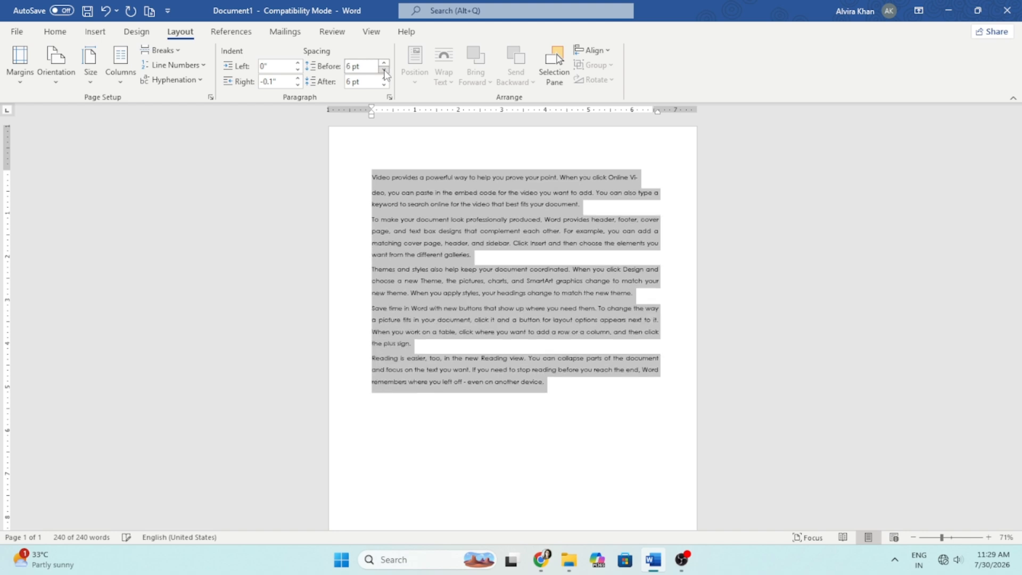
left_click(383, 69)
Try larger spacing after all paragraphs, starting with 18 pt, and reduce it to 0 pt
left_click(384, 79)
left_click(384, 79)
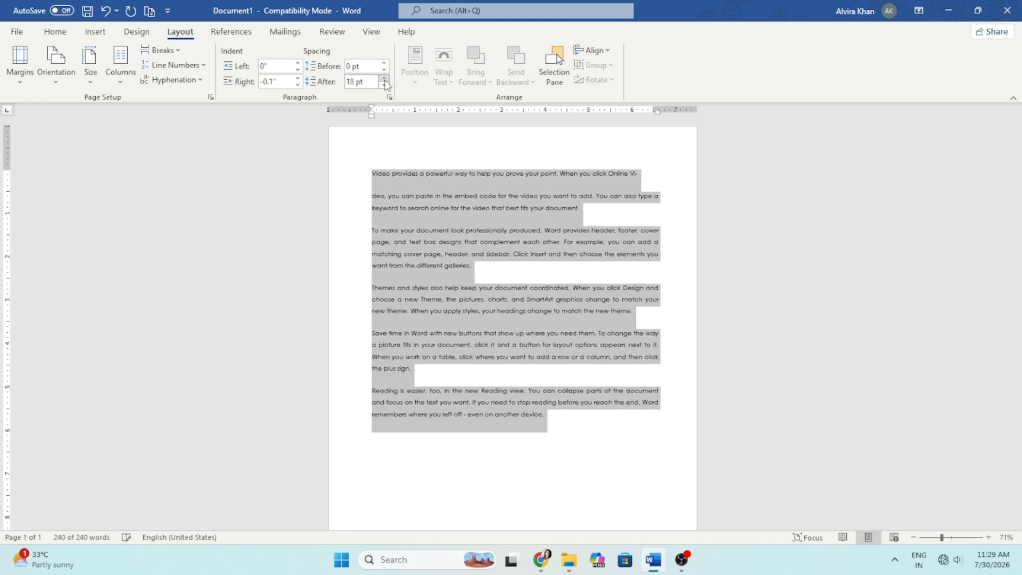
left_click(383, 79)
left_click(383, 79)
left_click(384, 85)
left_click(383, 84)
left_click(384, 85)
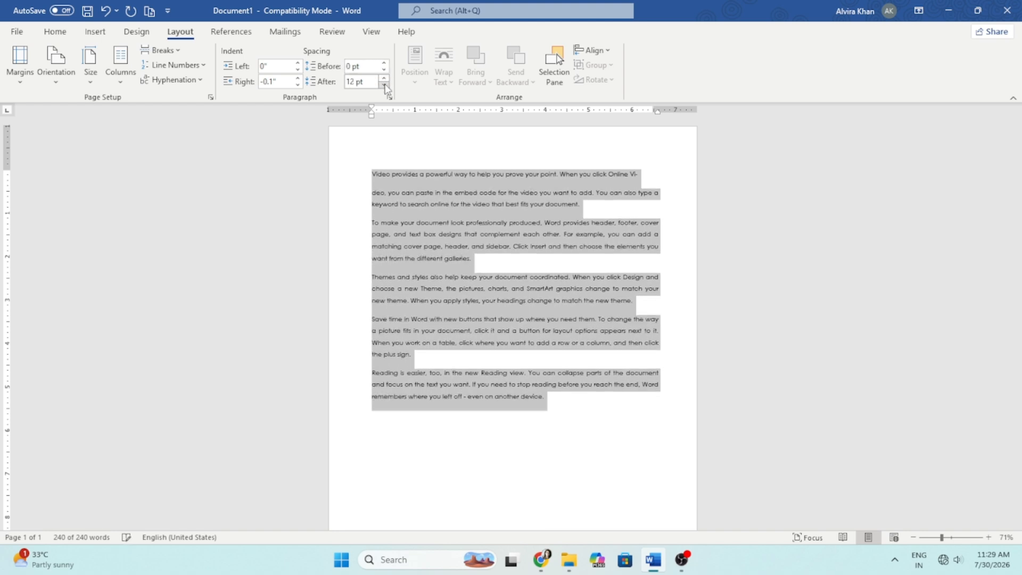
left_click(384, 84)
left_click(384, 84)
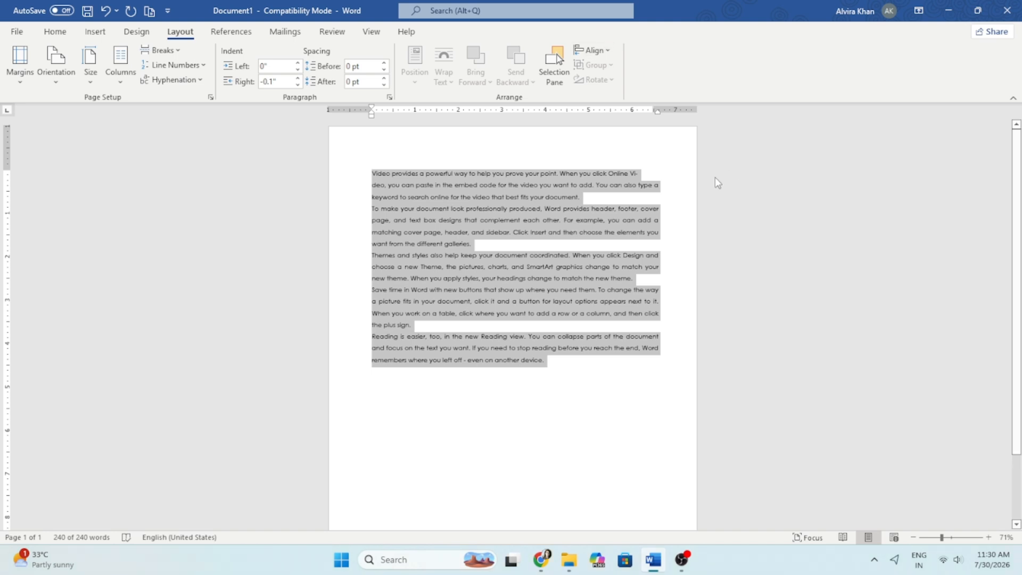
Draw an oval about 2.22" wide and 1.71" high over the first paragraphs, and apply the green shape style
left_click(379, 158)
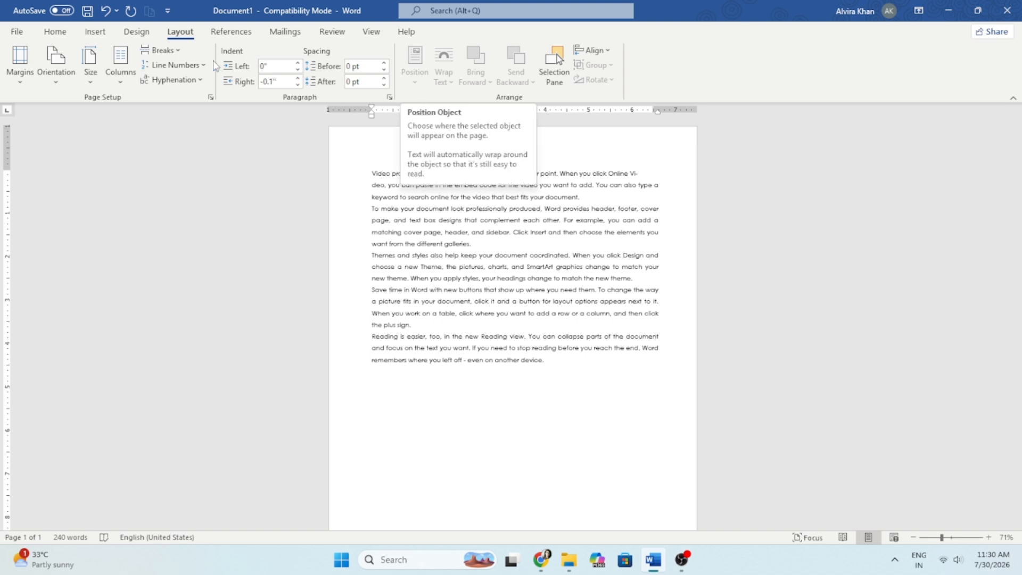
left_click(96, 31)
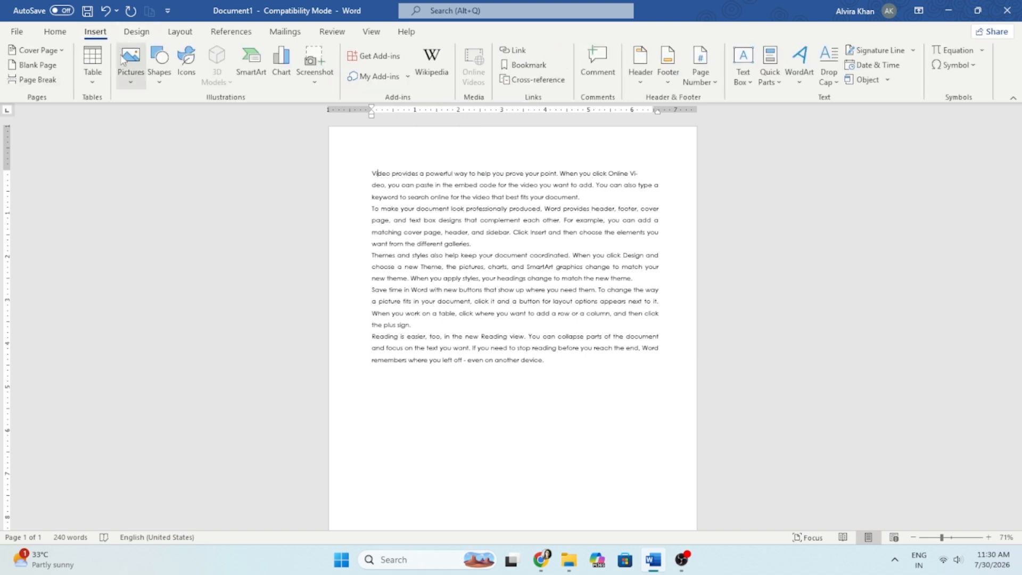
left_click(159, 59)
left_click(205, 116)
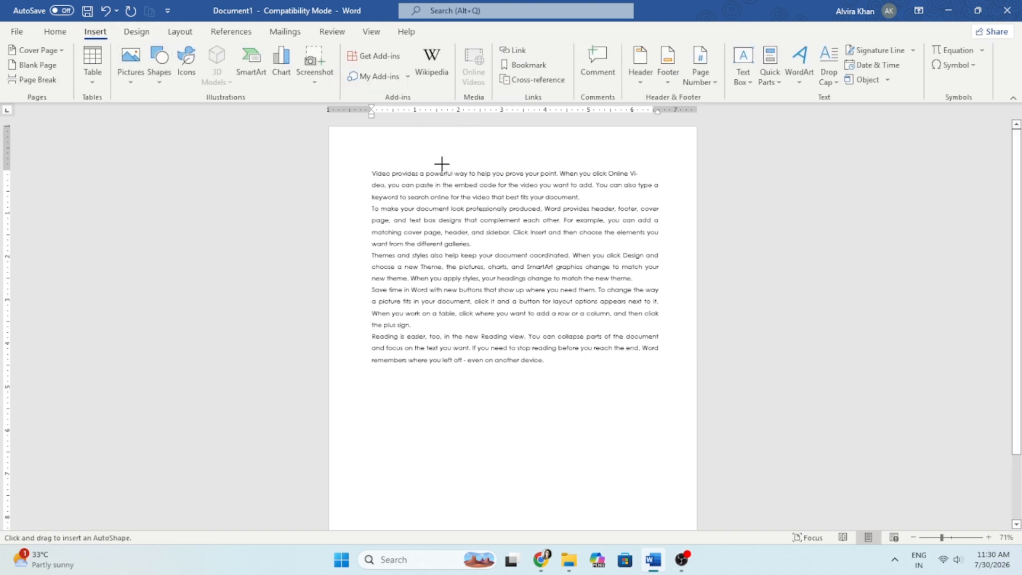
left_click_drag(442, 164, 538, 237)
left_click(328, 63)
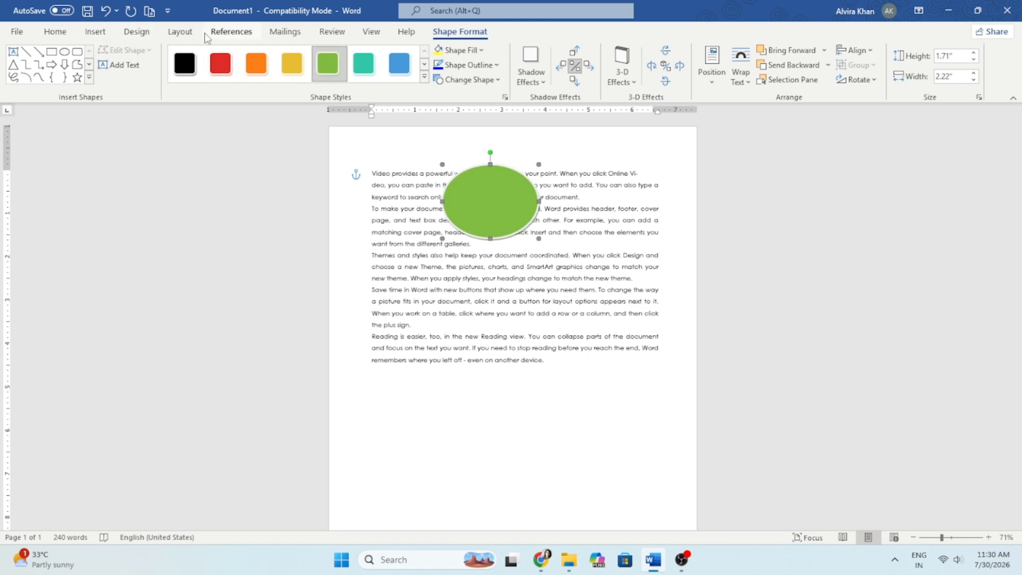
Preview the position presets for the oval, and examine its detailed position settings without applying changes
left_click(179, 31)
left_click(414, 75)
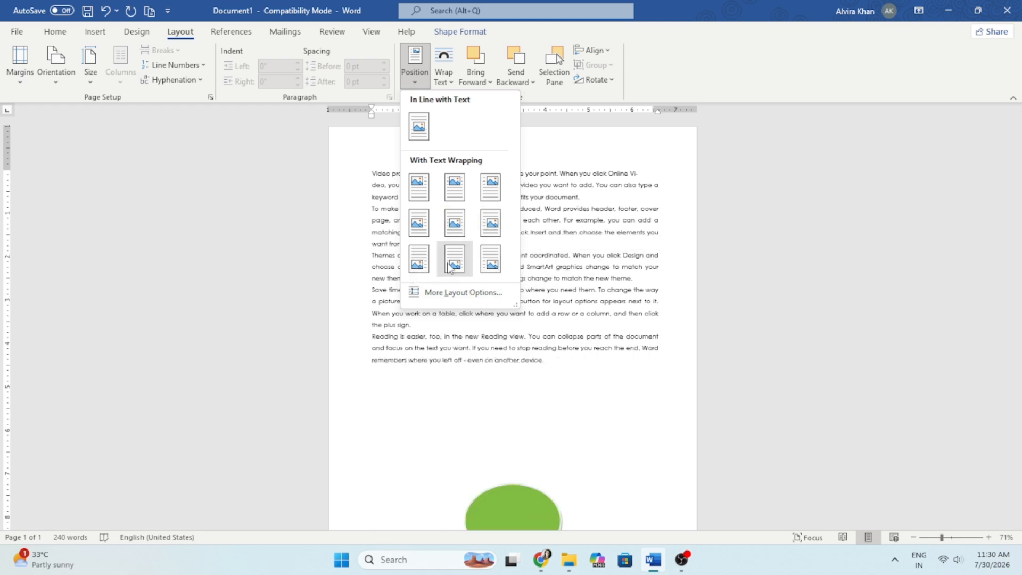
left_click(444, 296)
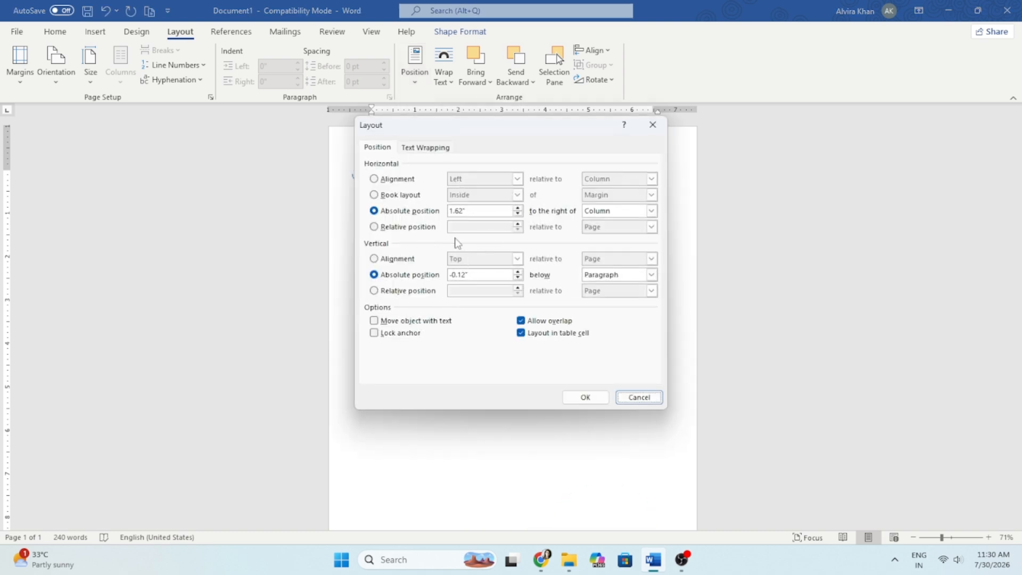
left_click(398, 179)
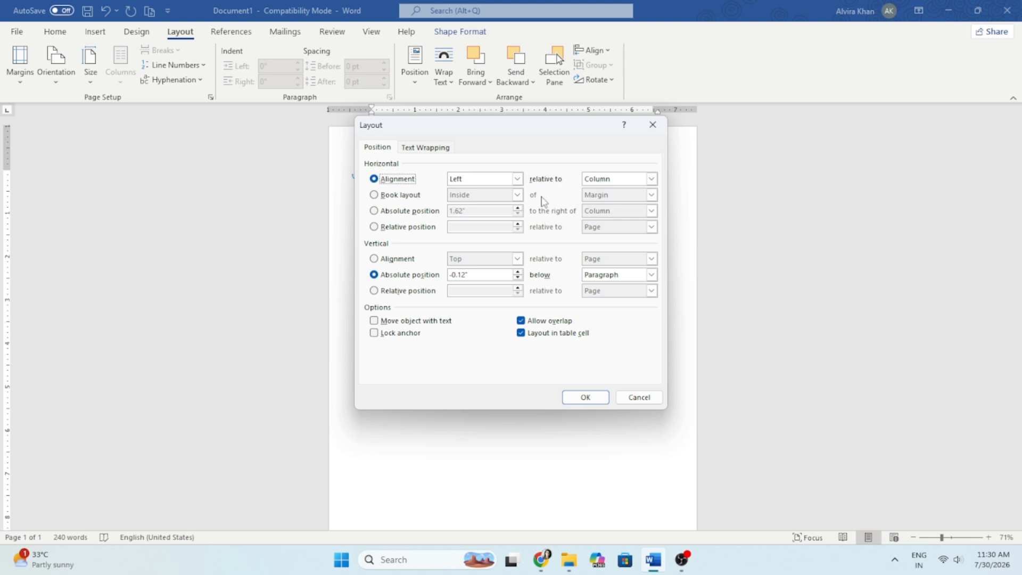
left_click(653, 124)
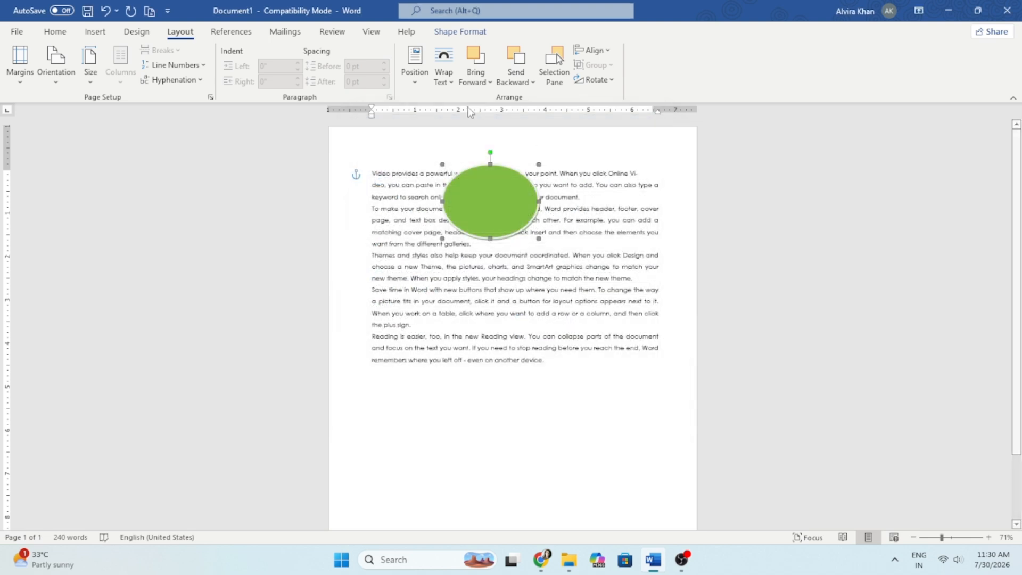
Set the oval's text wrapping to In Line with Text, switch it to Square, and finish with Through
left_click(451, 82)
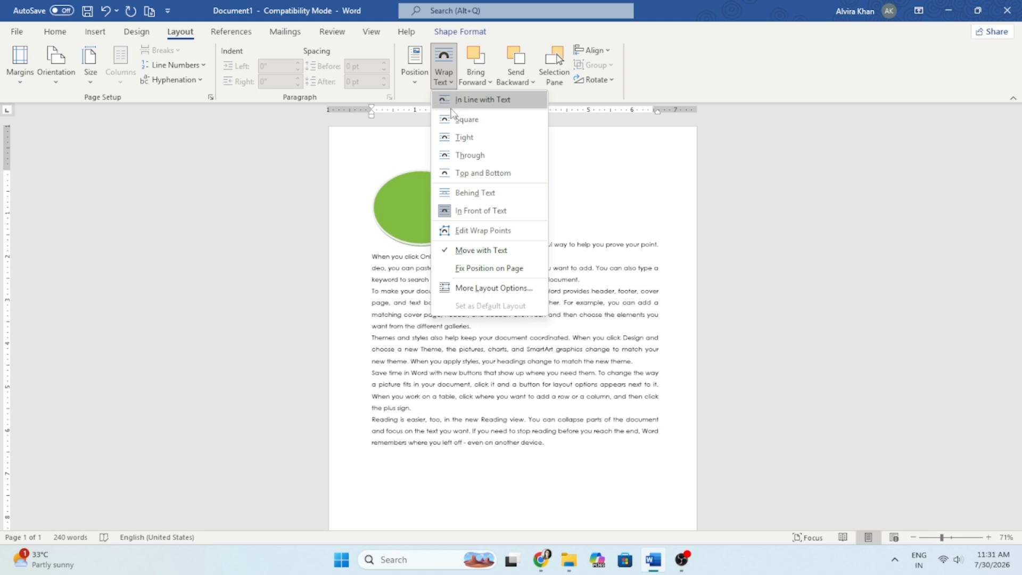
left_click(519, 107)
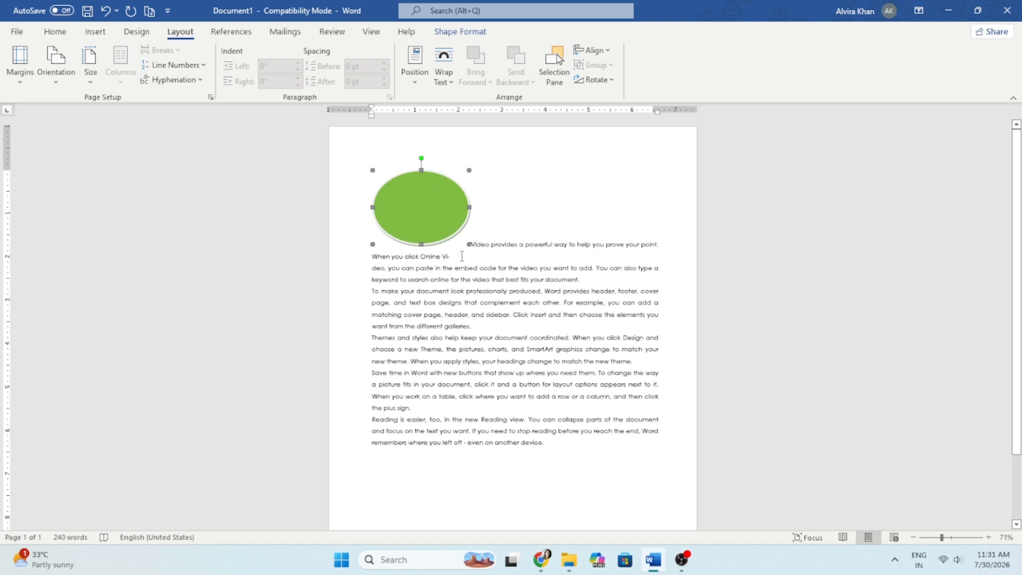
left_click(451, 84)
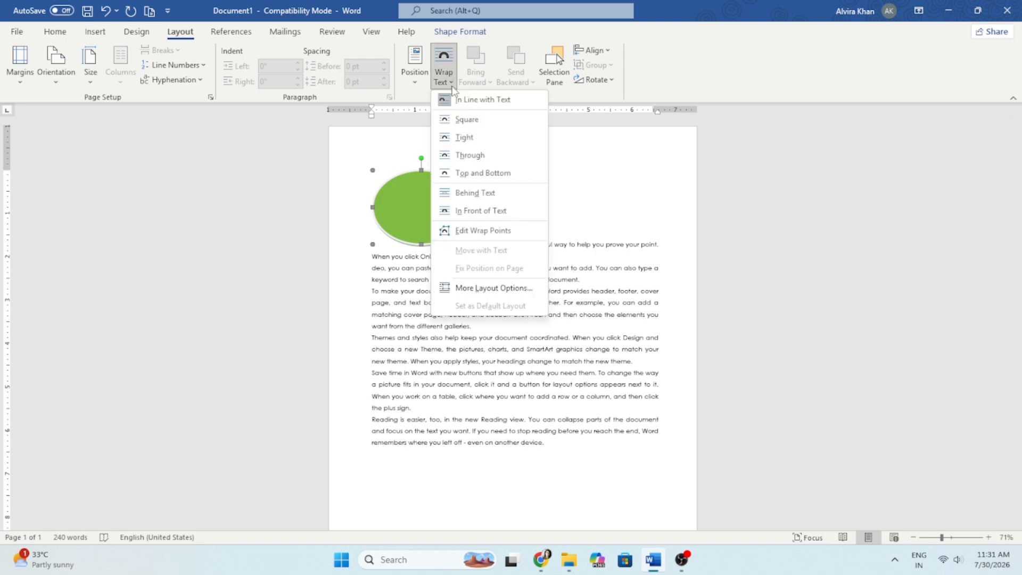
left_click(458, 123)
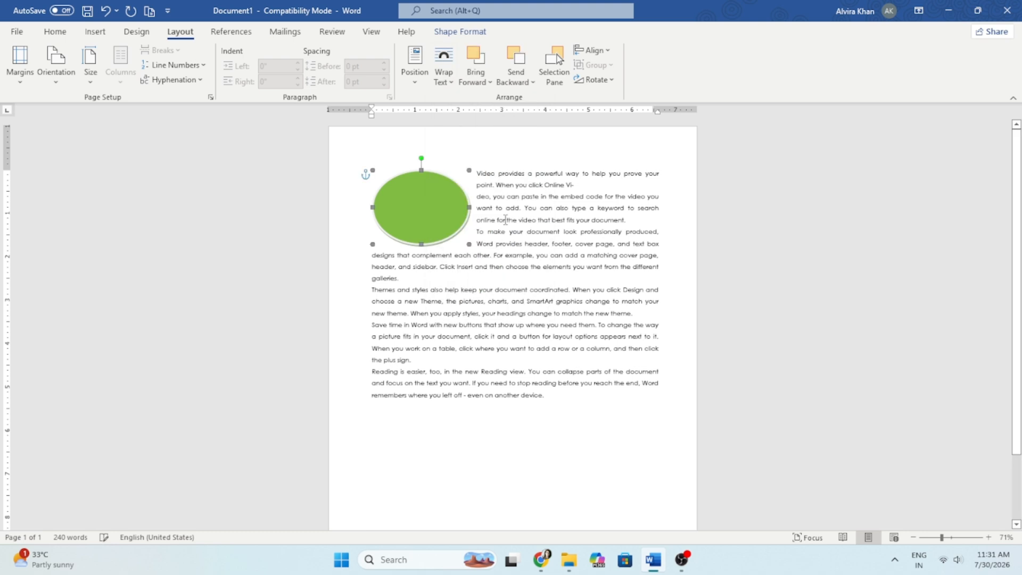
left_click(443, 75)
left_click(472, 156)
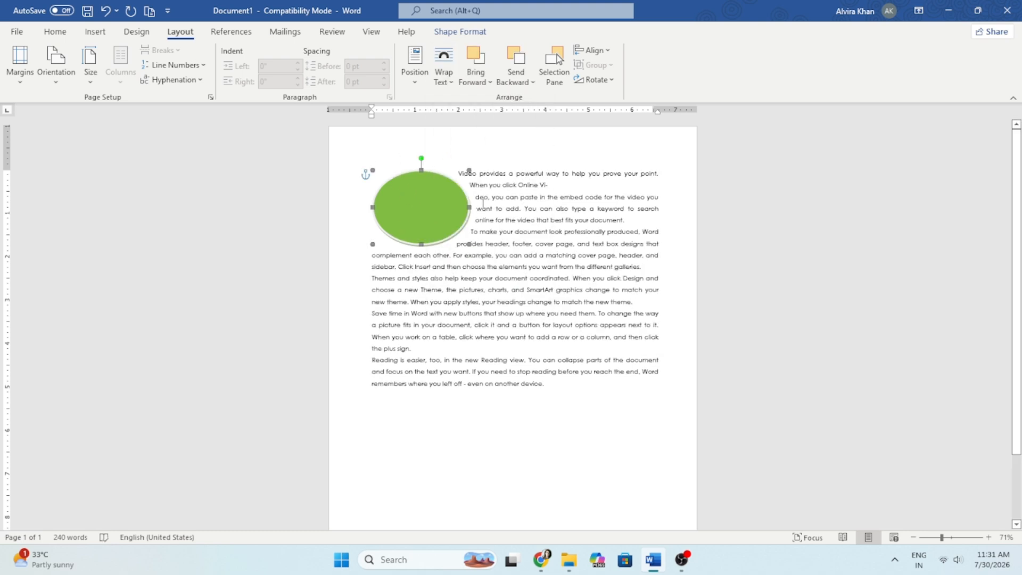
Set the oval's text wrapping to Top and Bottom, and move it down to about 1.9" below its anchor paragraph
left_click(444, 74)
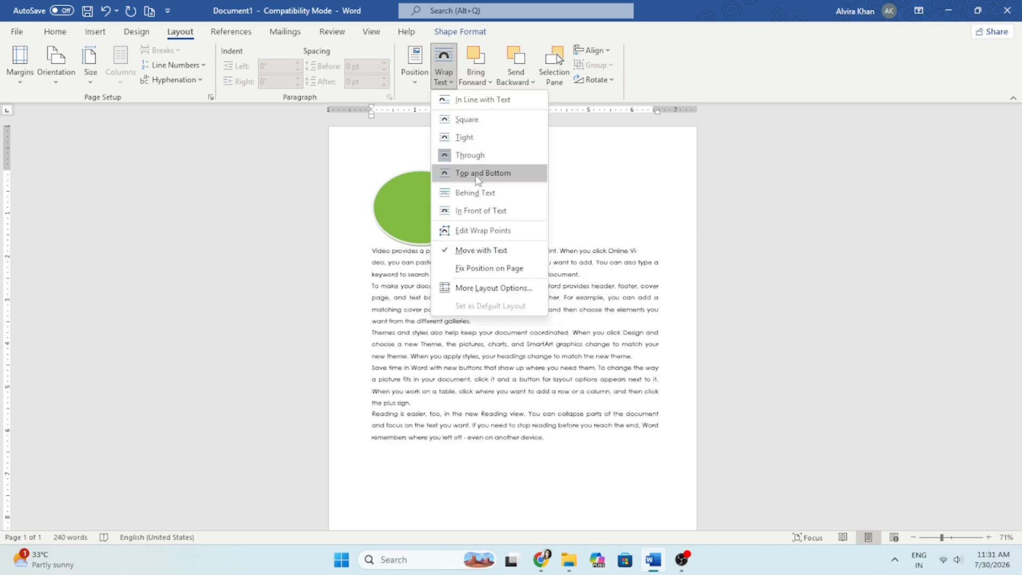
left_click(478, 175)
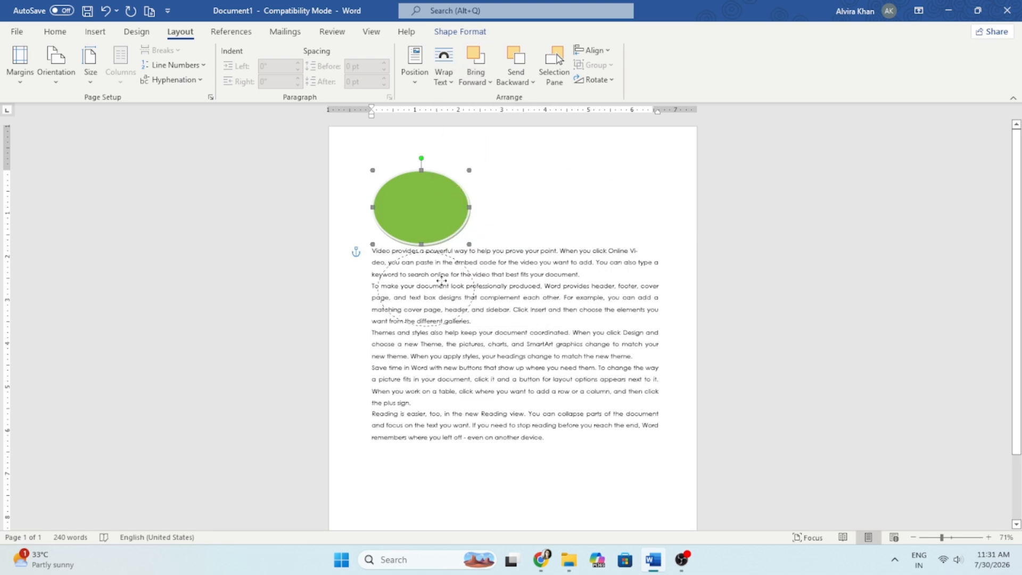
left_click_drag(438, 201, 443, 283)
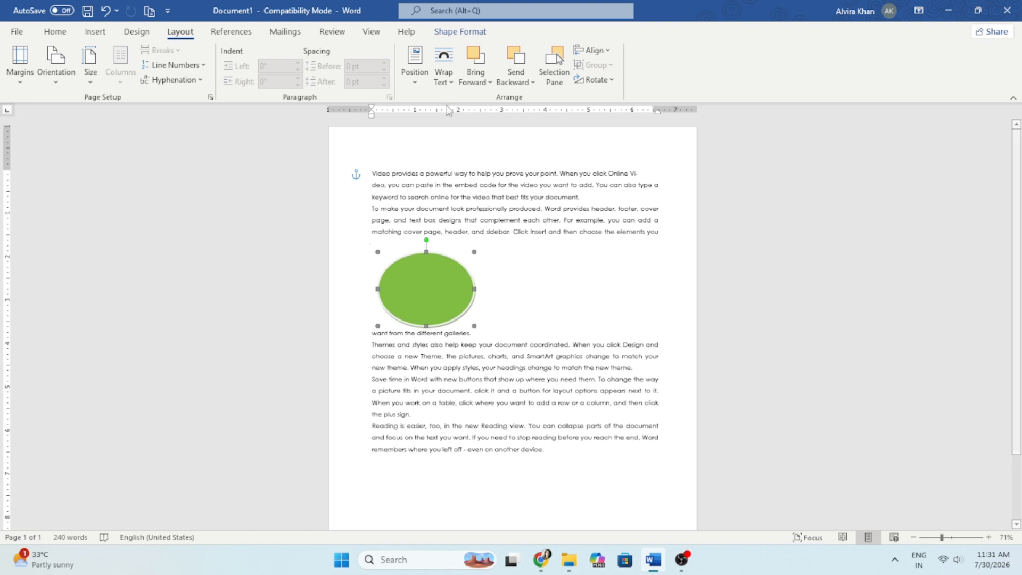
Try the Behind Text wrapping on the oval, followed by In Front of Text
left_click(444, 72)
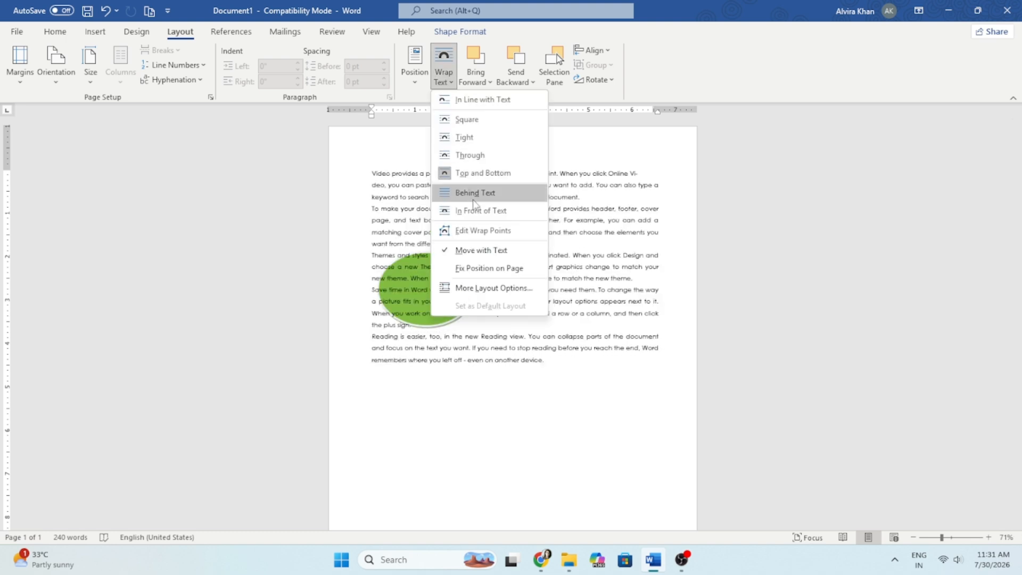
left_click(474, 197)
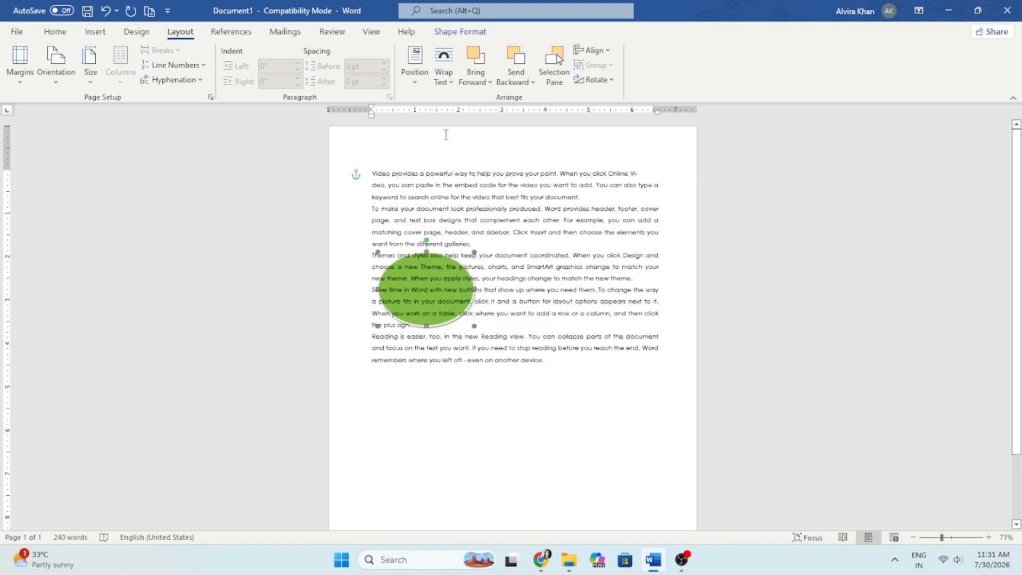
left_click(443, 66)
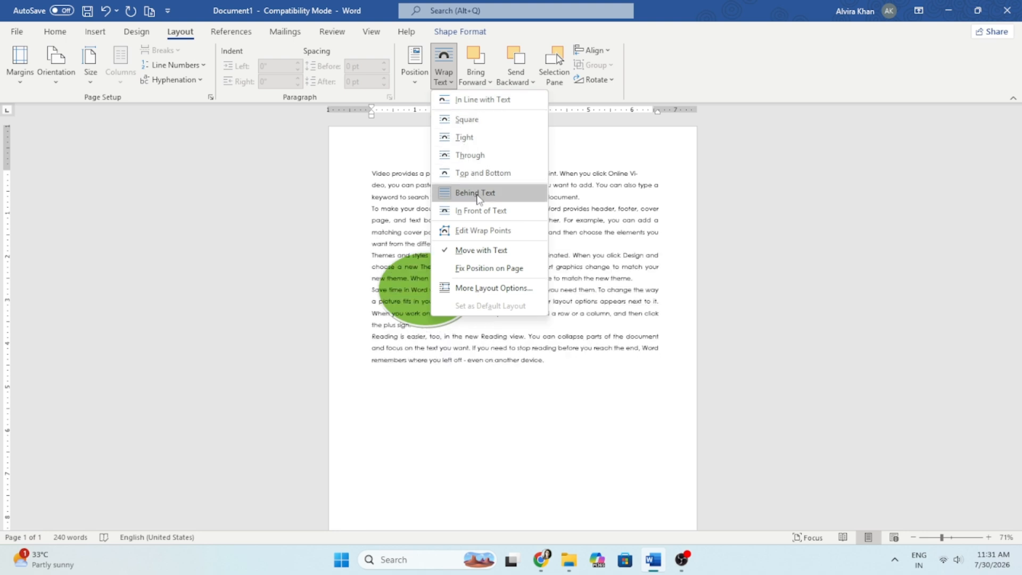
left_click(481, 212)
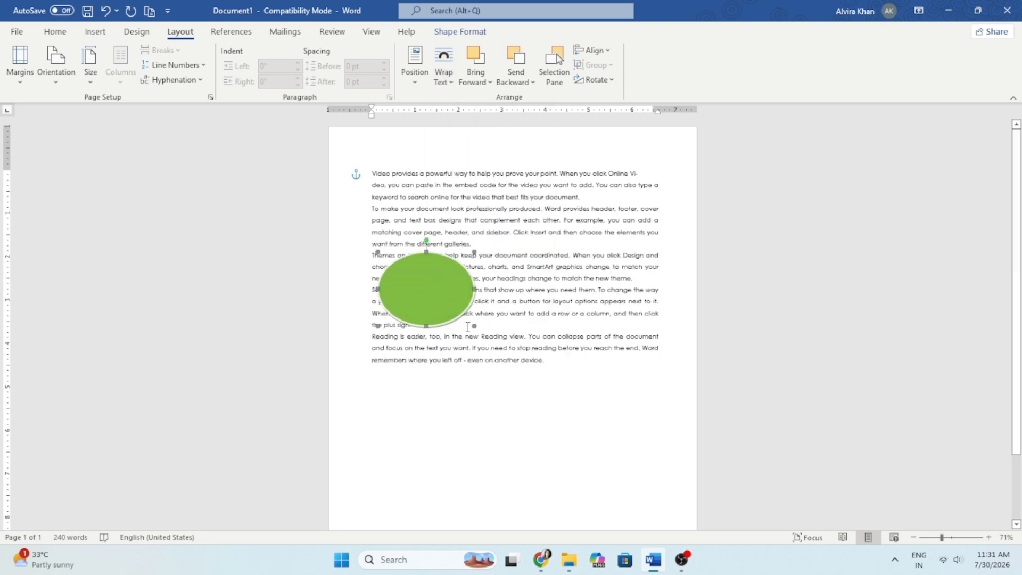
Edit the oval's wrap points, pulling one on its upper-right edge outward to push the adjacent text away
left_click(443, 67)
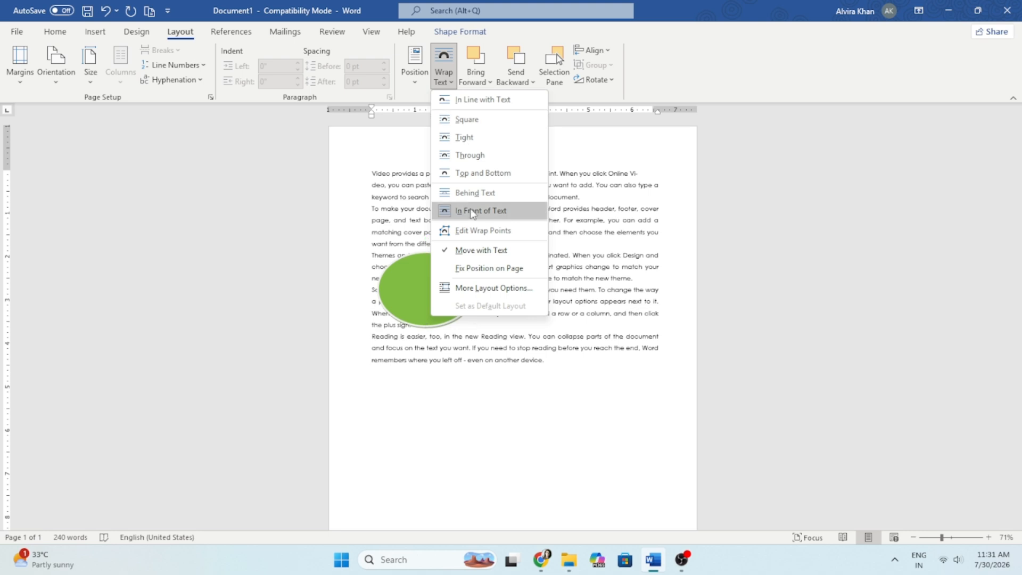
left_click(497, 240)
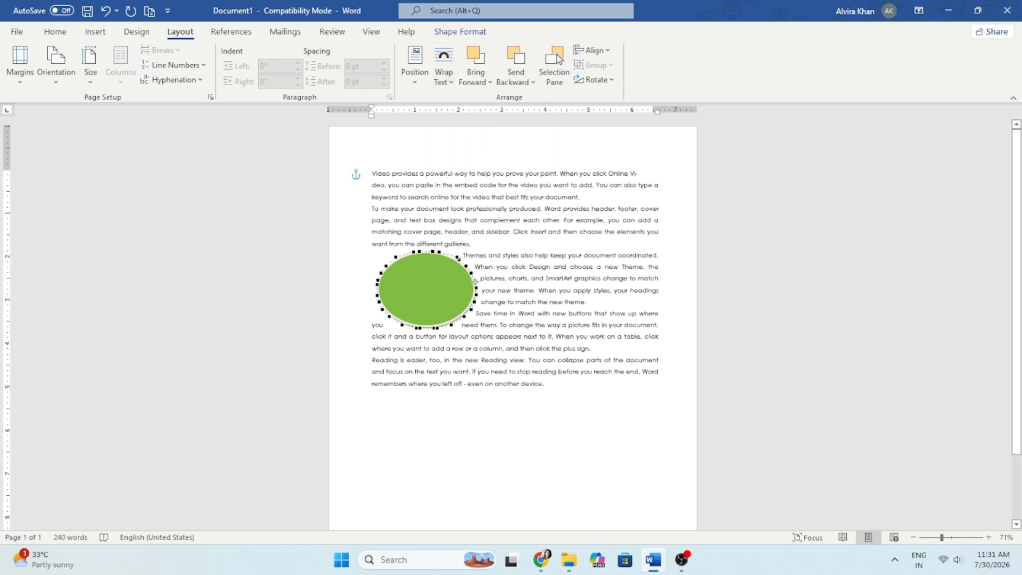
left_click(472, 268)
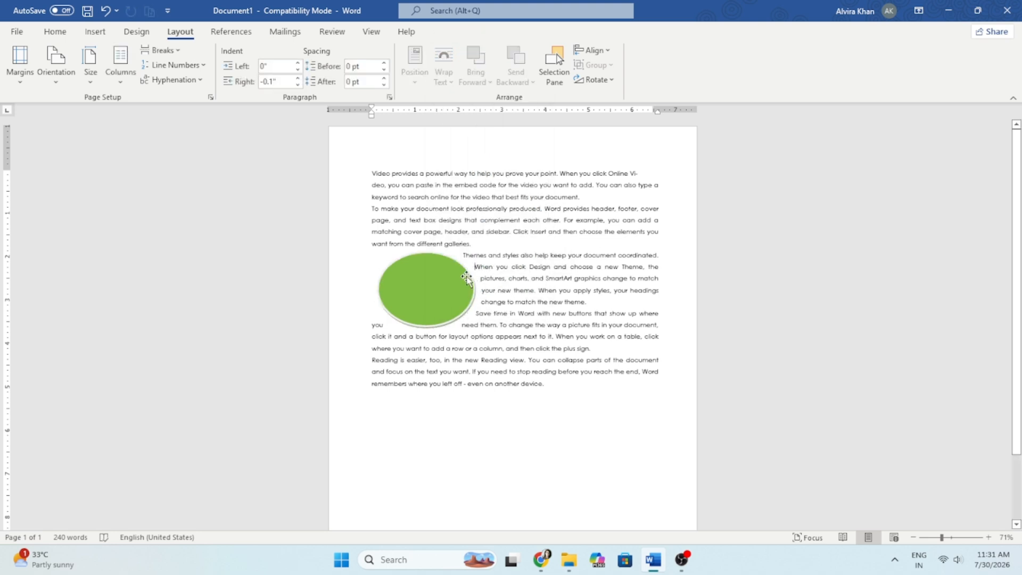
left_click(468, 280)
left_click(443, 71)
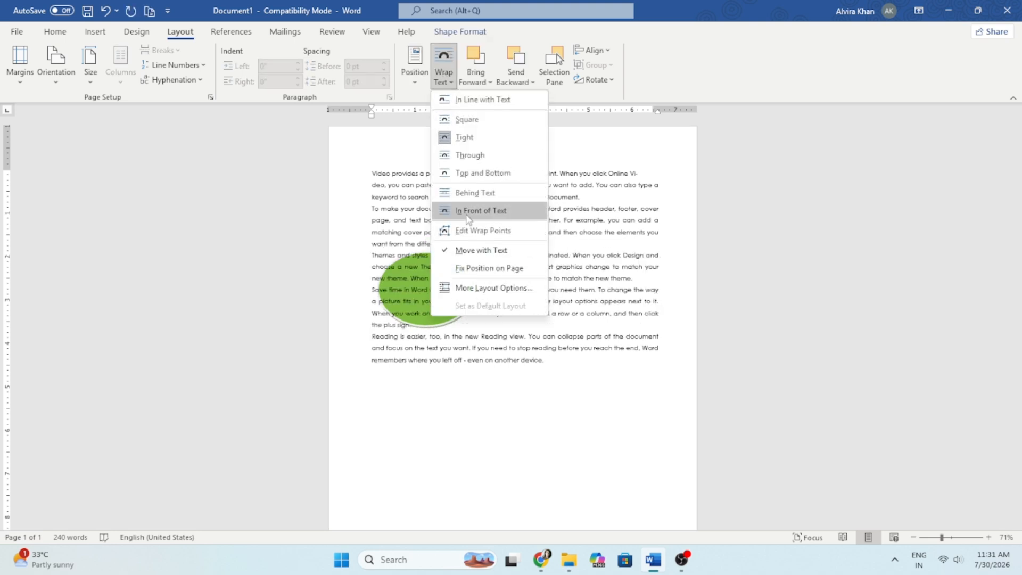
left_click(474, 232)
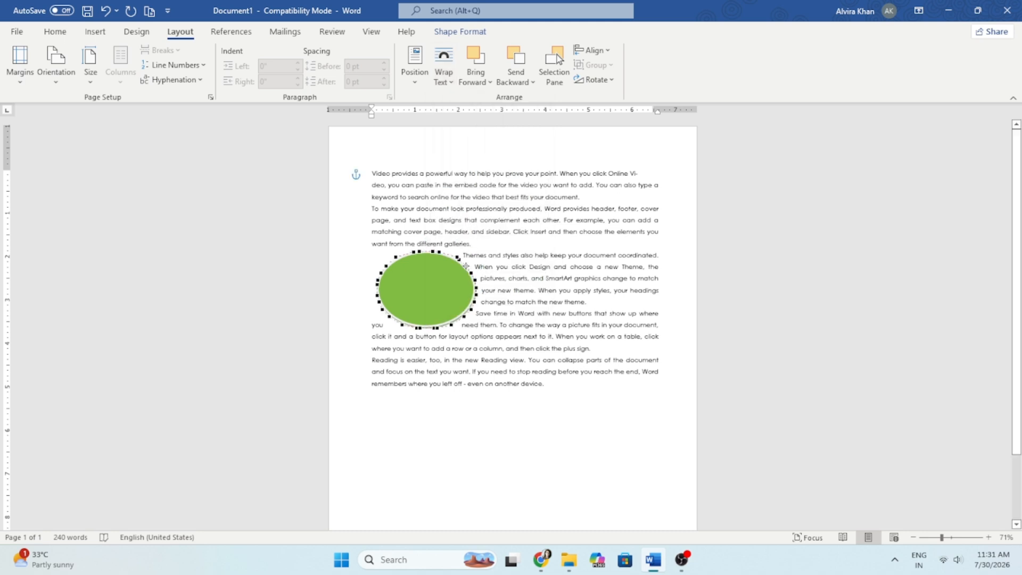
left_click_drag(466, 266, 484, 250)
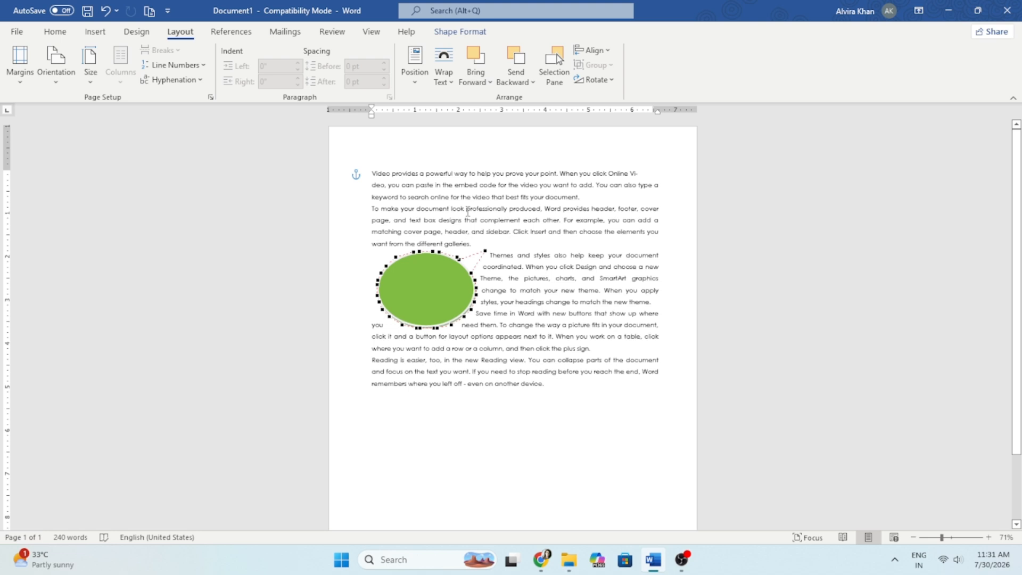
Examine the oval's detailed text wrapping and position settings without applying changes
left_click(443, 68)
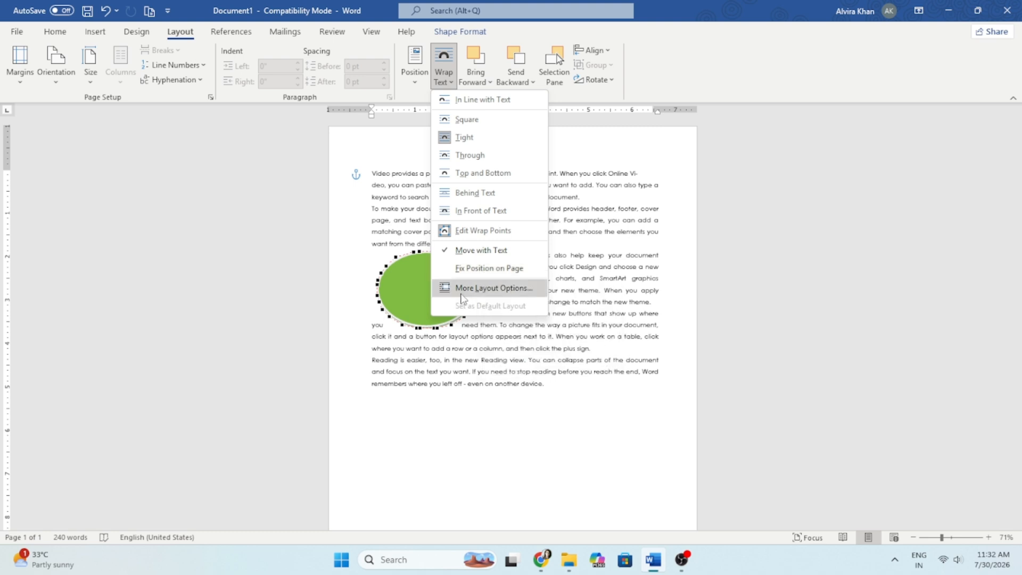
left_click(494, 287)
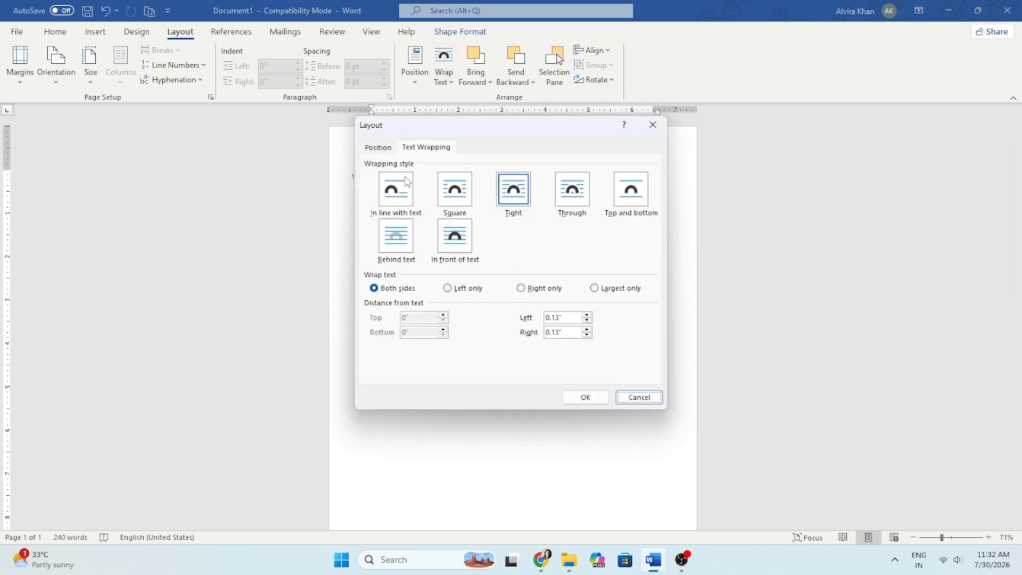
left_click(385, 151)
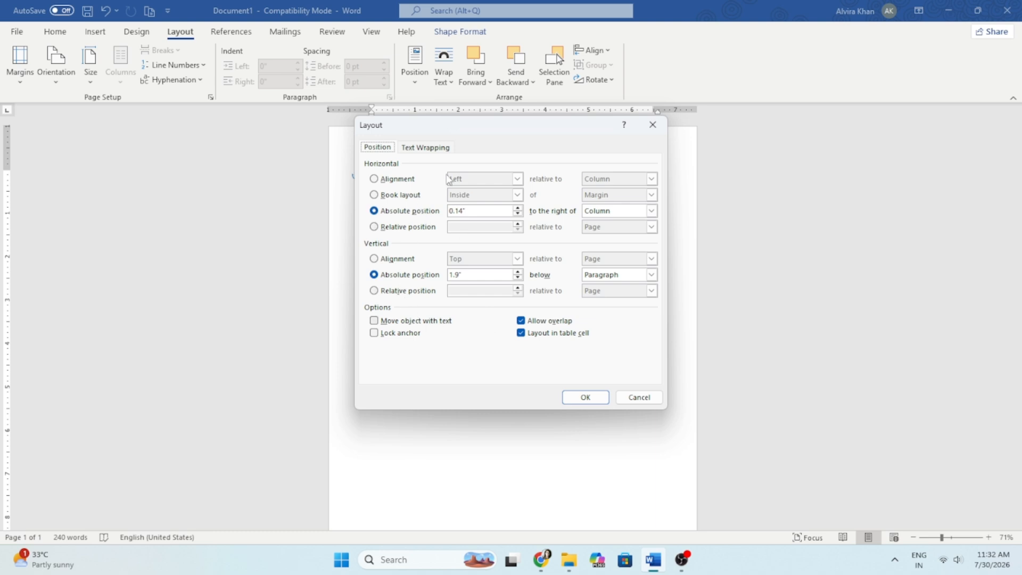
left_click(441, 148)
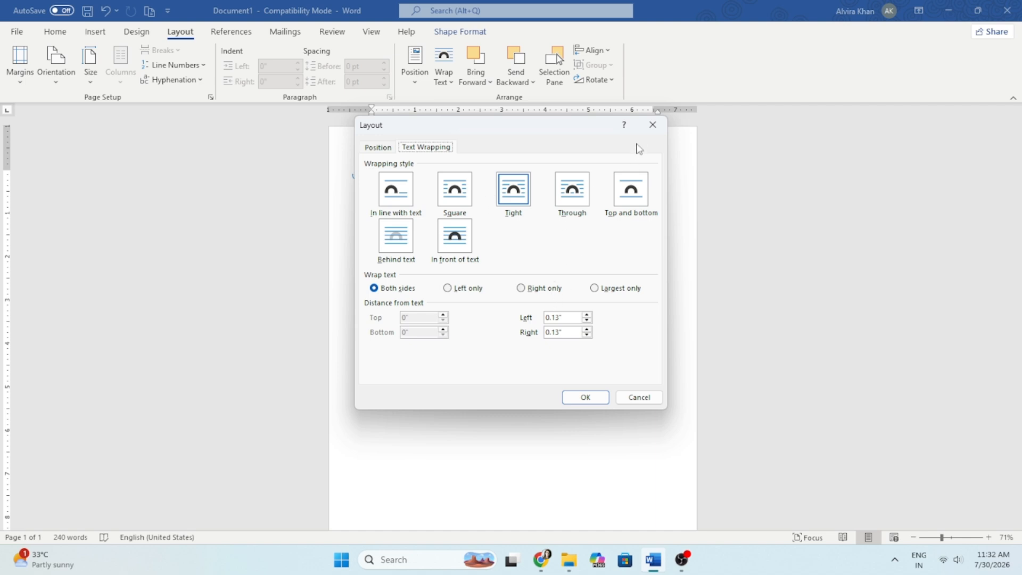
left_click(653, 124)
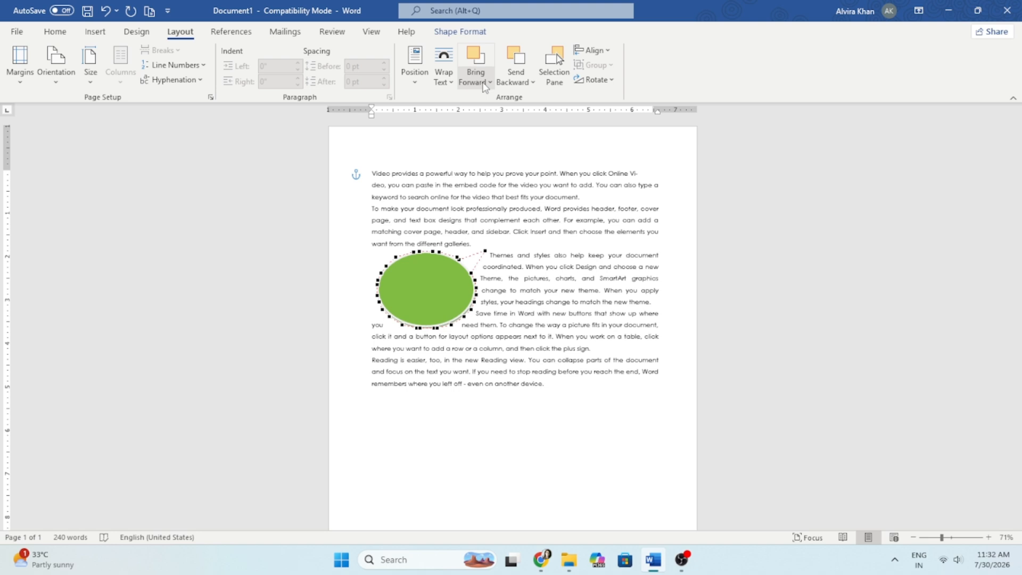
Paste a copy of the green oval so that it partly overlaps the original, and apply the blue shape style to the copy
left_click(551, 290)
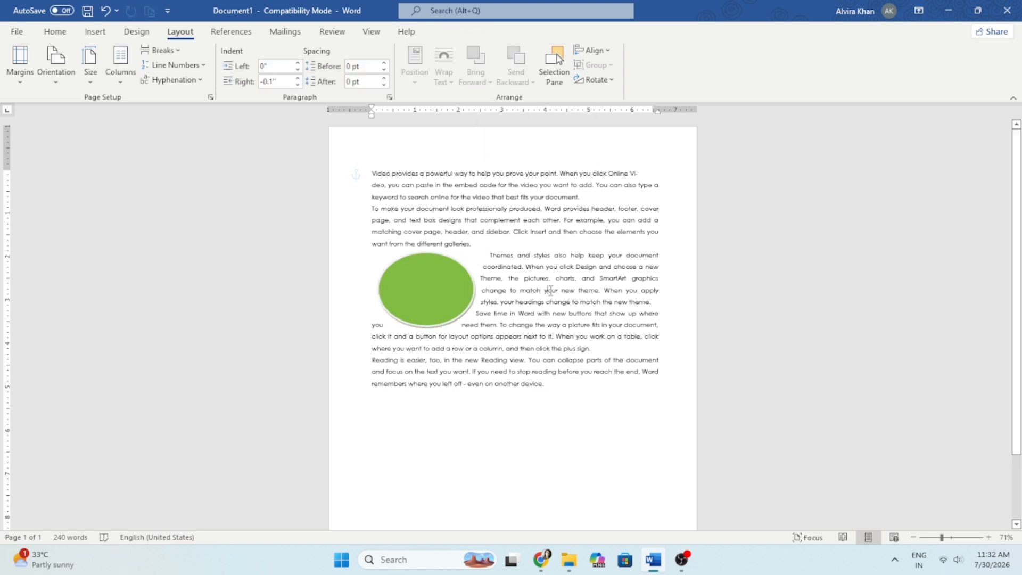
left_click(461, 287)
left_click(479, 82)
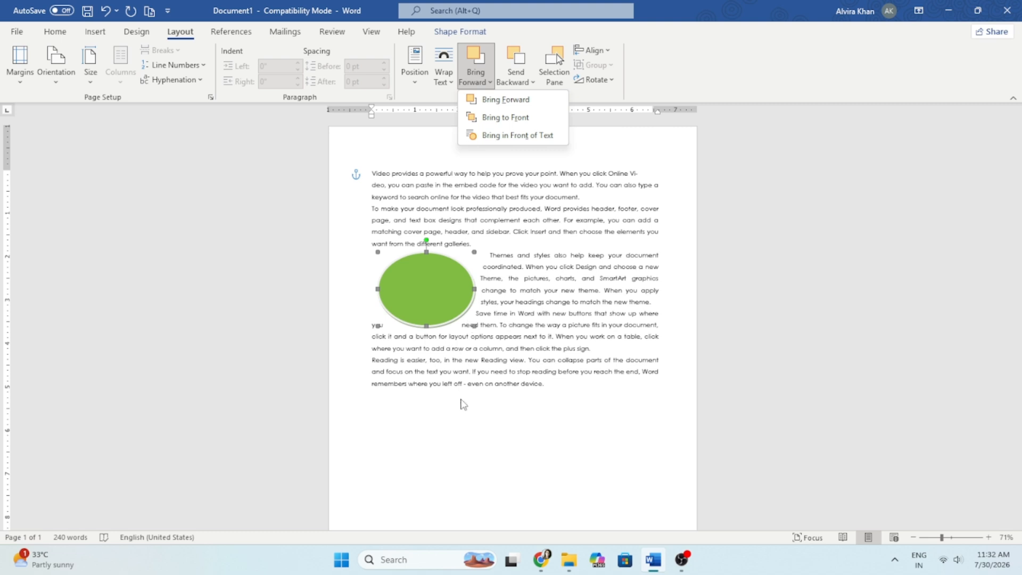
left_click(420, 288)
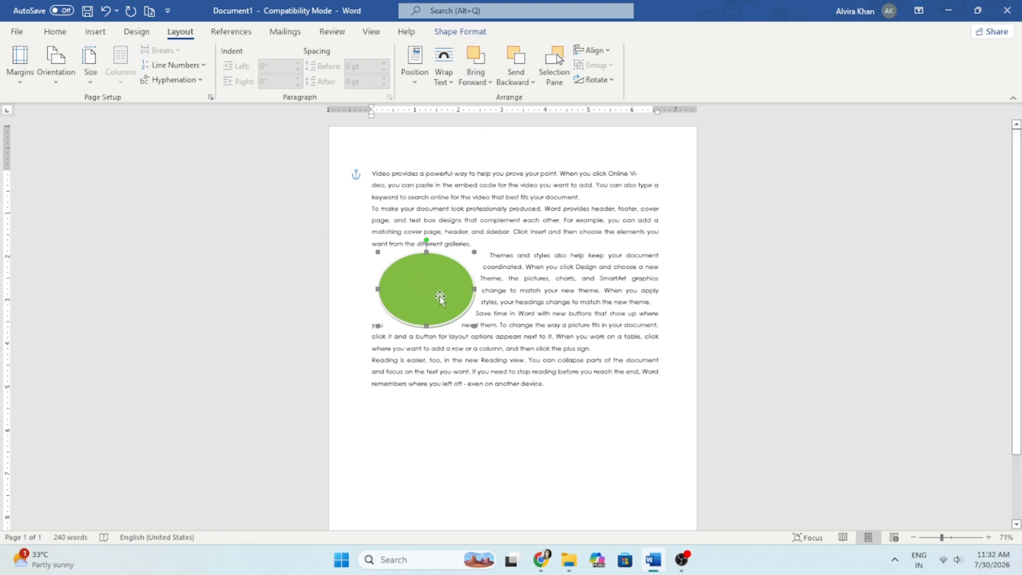
key("ctrl+v")
left_click_drag(426, 295, 446, 296)
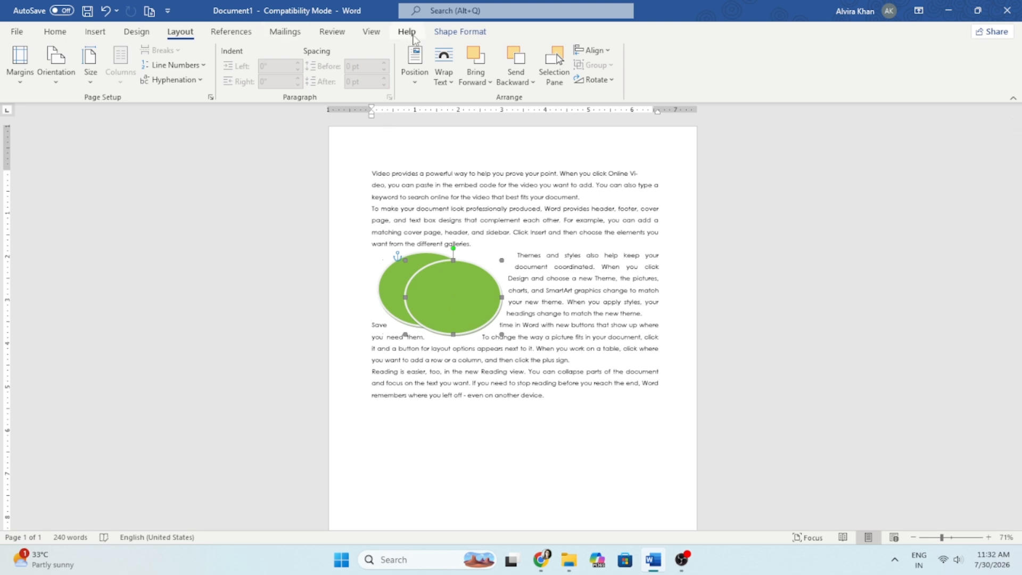
left_click(458, 33)
left_click(394, 79)
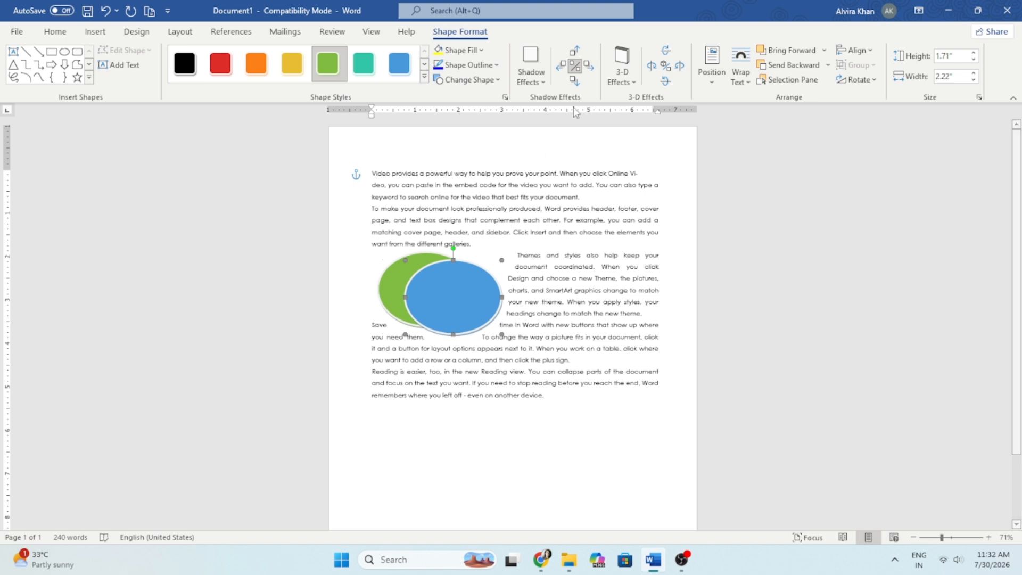
Move the blue oval down and to the right, clear of the green oval
left_click(181, 33)
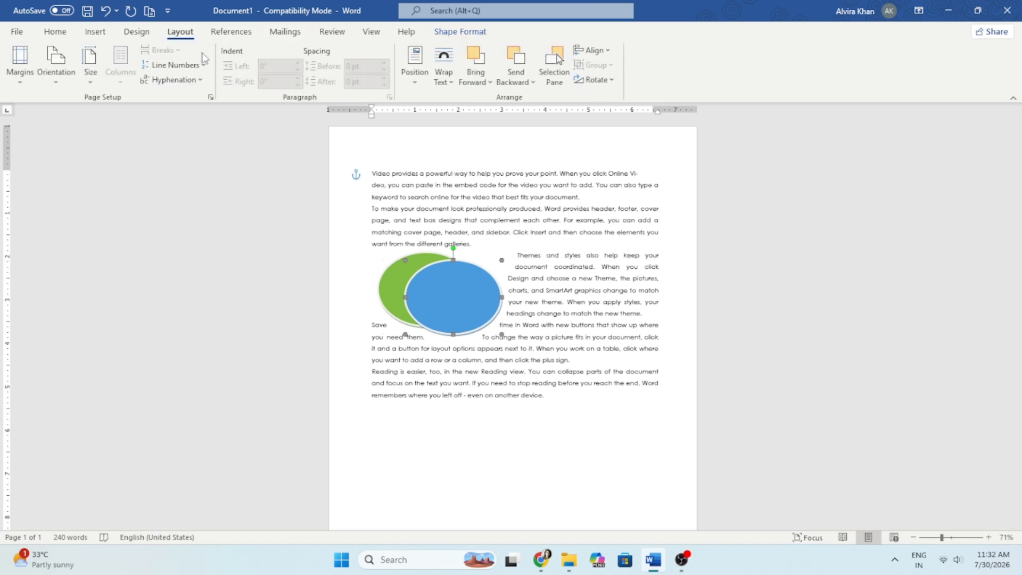
key("Escape")
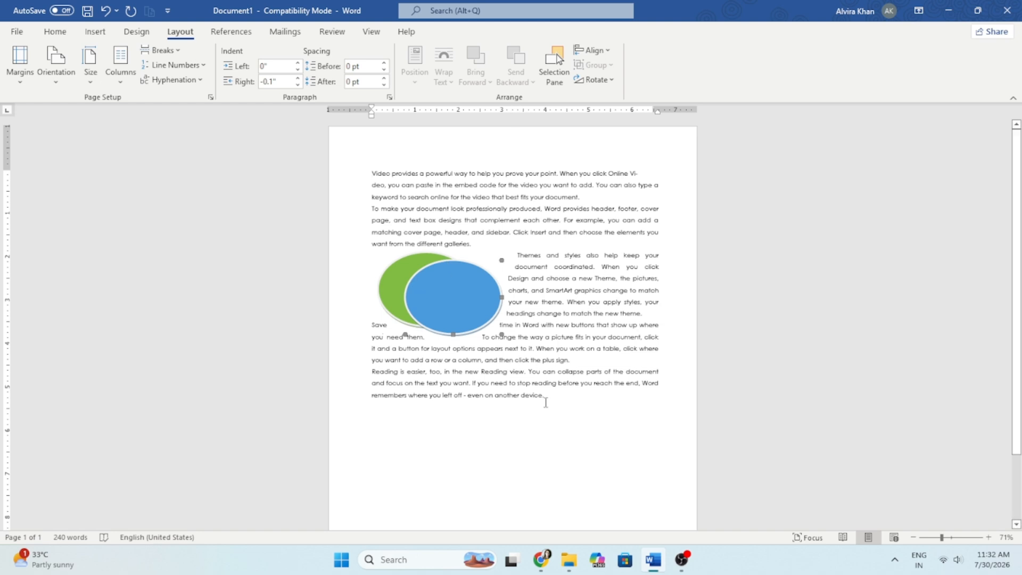
left_click(400, 283)
left_click_drag(433, 294, 512, 337)
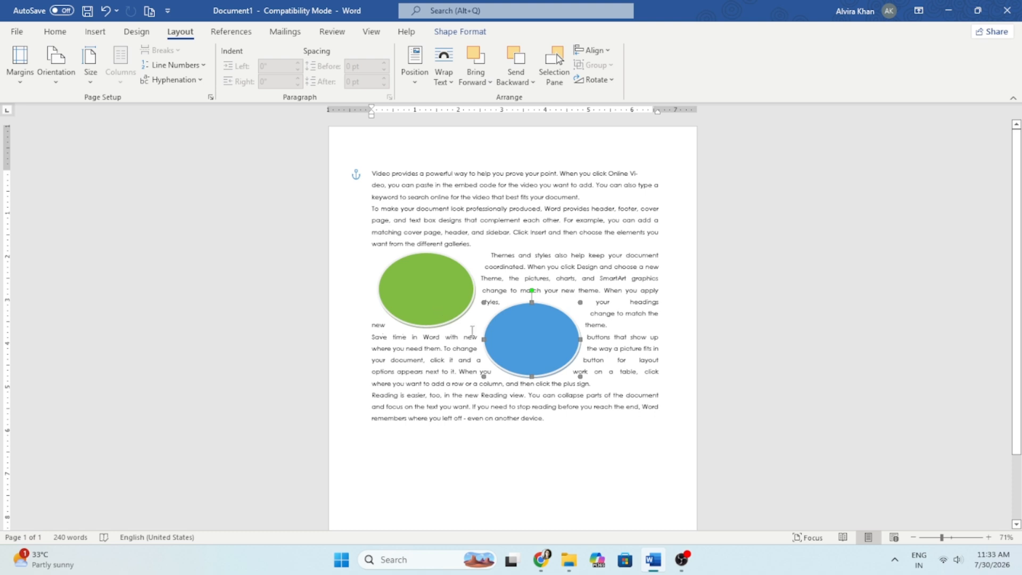
Duplicate the blue oval with the orange shape style, and move both overlapping ovals together below the last paragraph
key("ctrl+c")
key("ctrl+v")
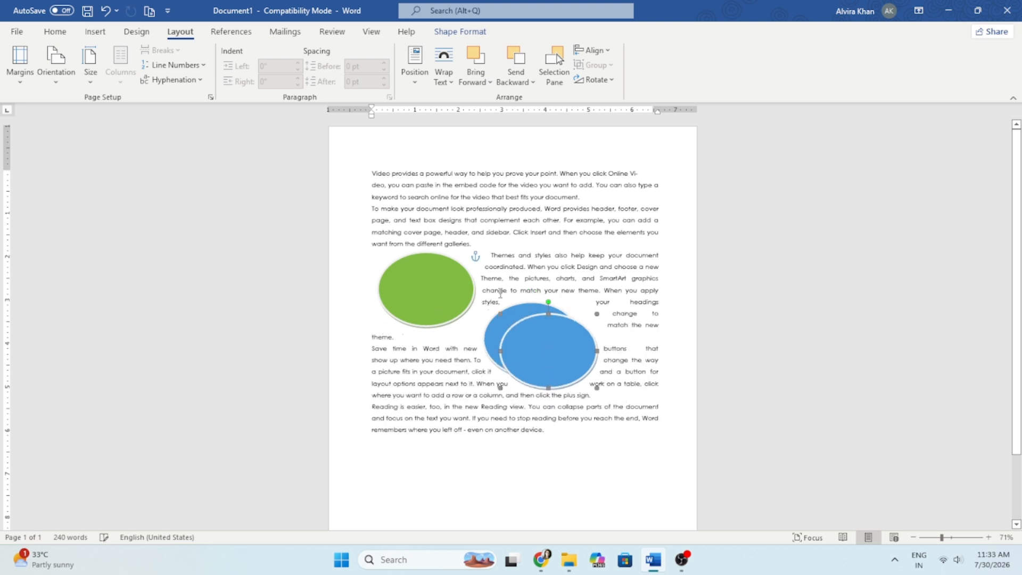
left_click(459, 32)
left_click(256, 63)
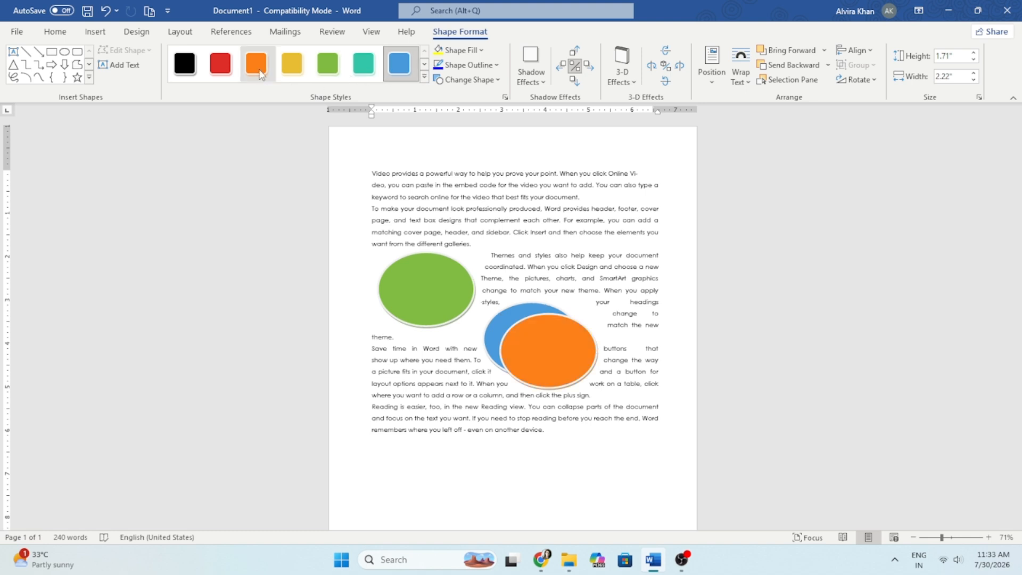
left_click(494, 330, "shift")
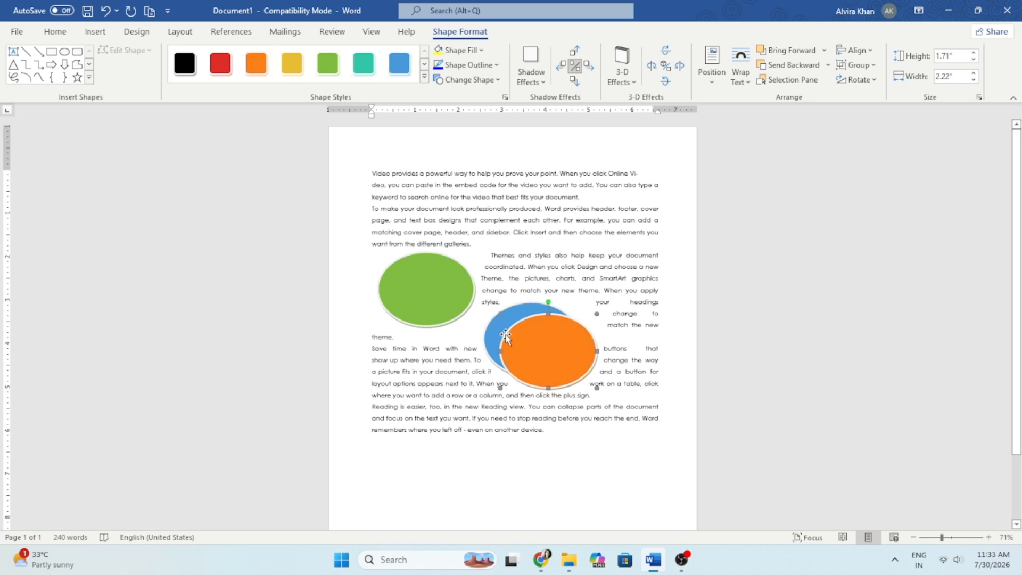
left_click_drag(536, 339, 540, 441)
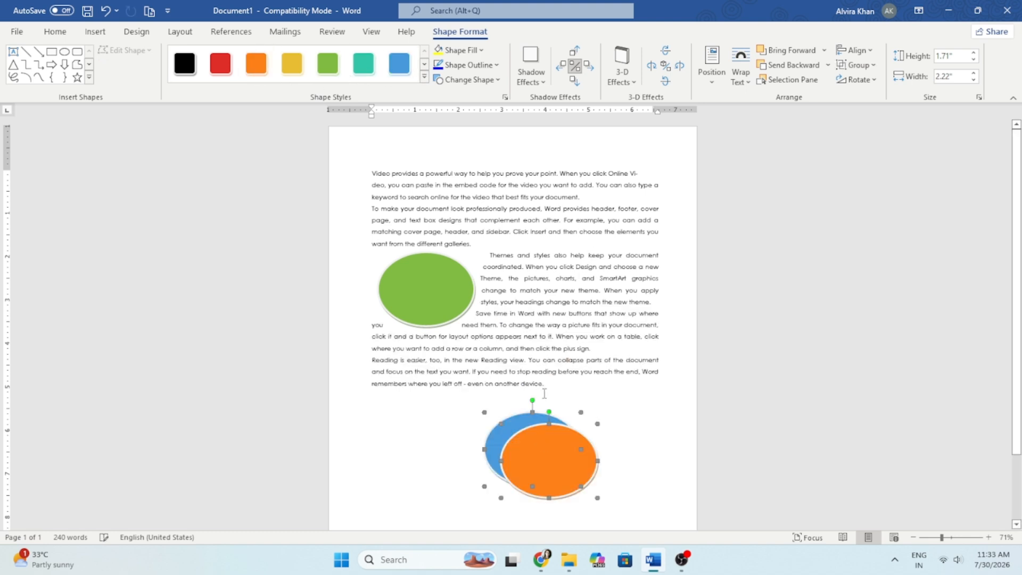
Try Bring to Front on the blue and orange ovals while both are selected
left_click(181, 33)
left_click(475, 81)
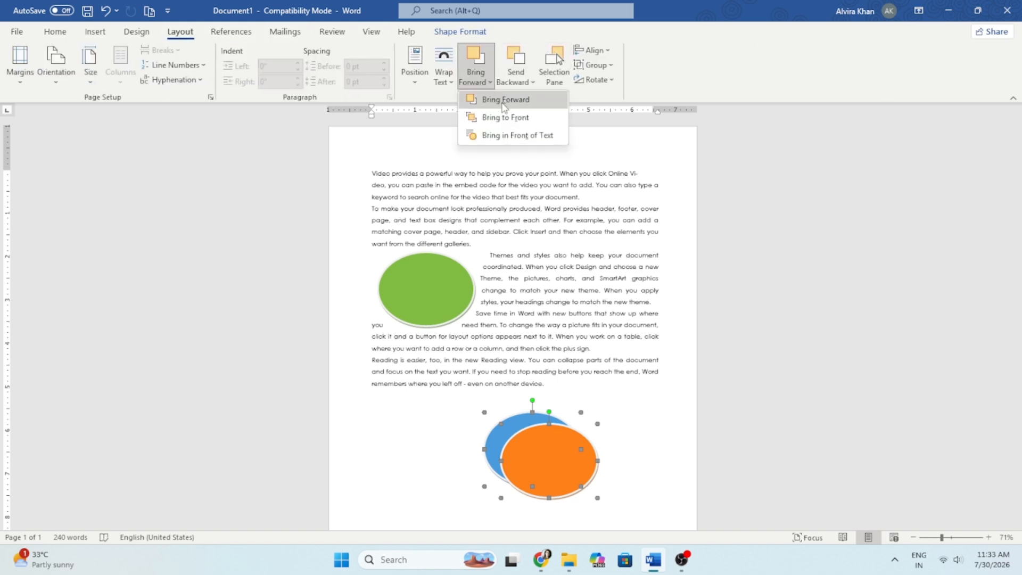
left_click(501, 118)
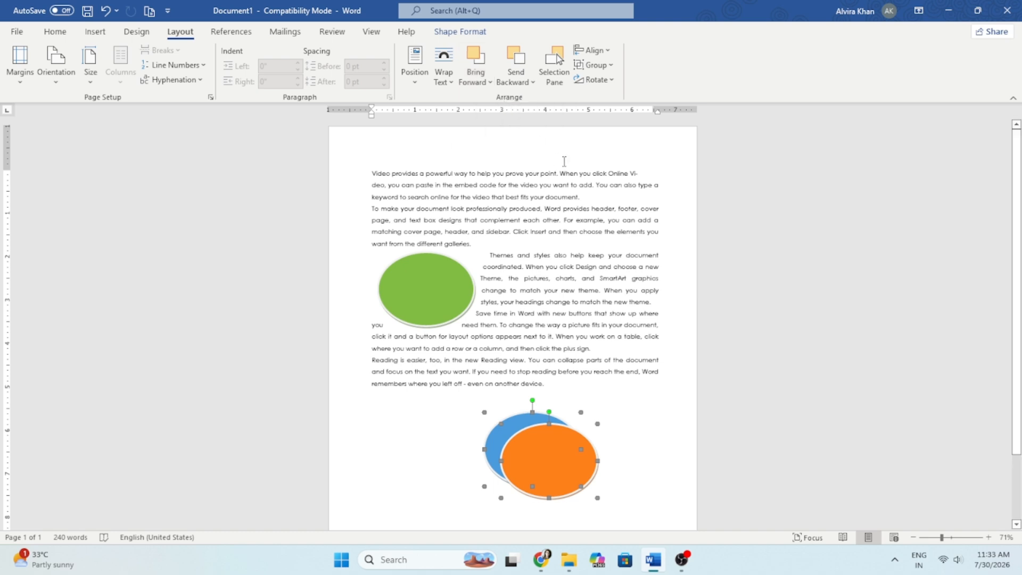
left_click(475, 79)
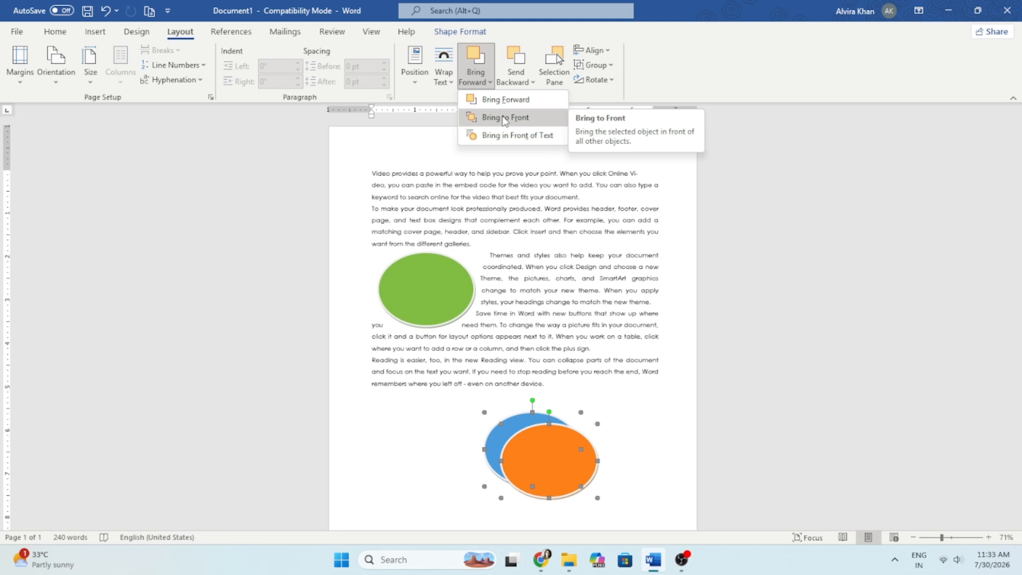
left_click(505, 118)
Bring the blue oval forward over the orange oval, and apply Bring to Front to it as well
left_click(688, 412)
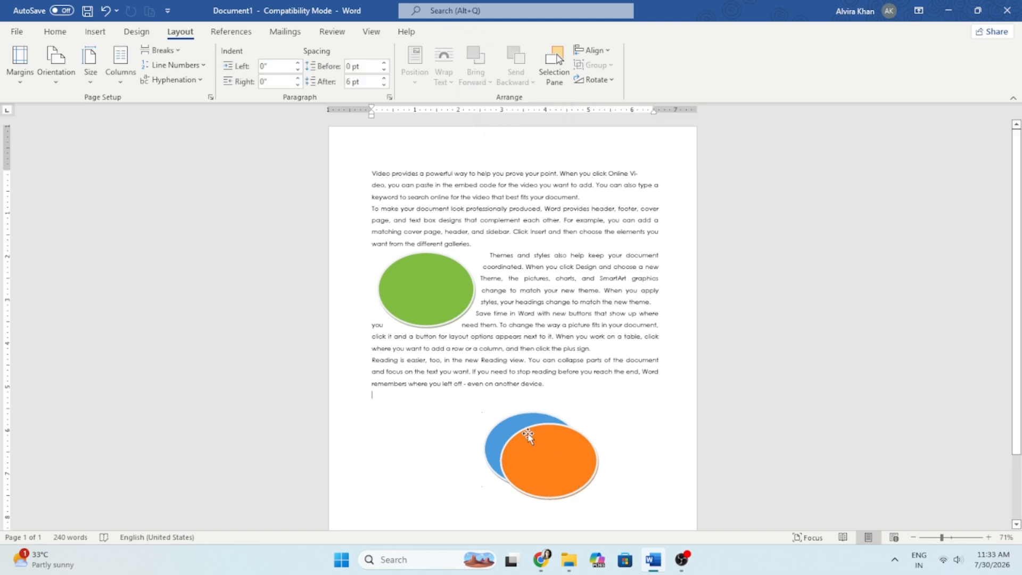
left_click(521, 426)
left_click(475, 80)
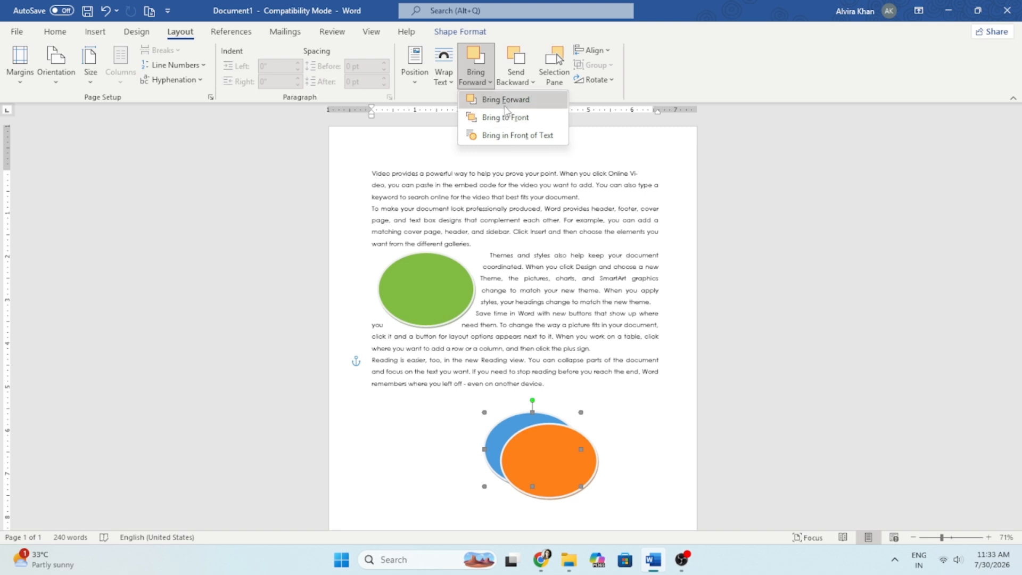
left_click(505, 100)
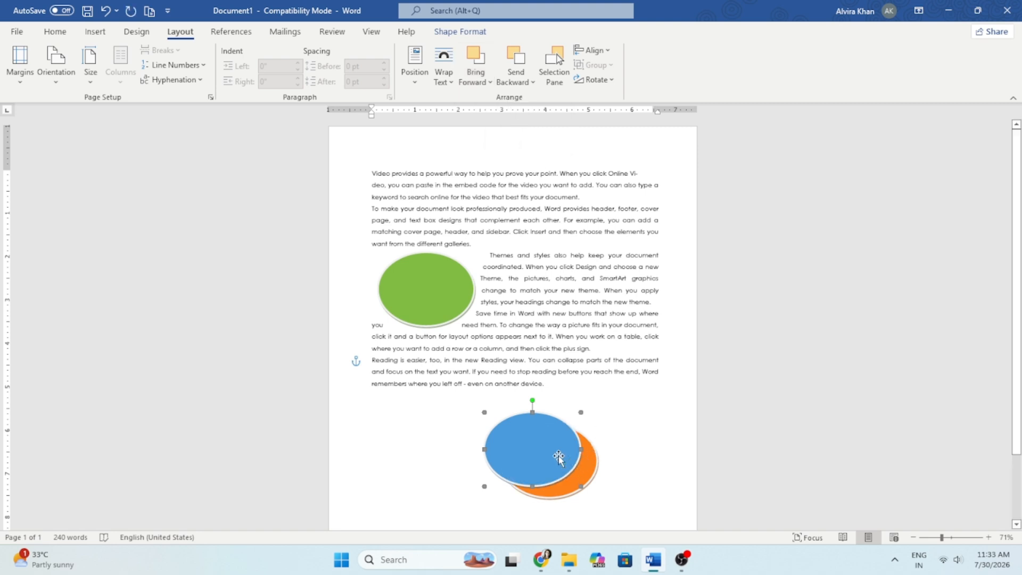
left_click(475, 79)
left_click(492, 117)
Add the orange oval to the selection and apply Bring to Front so that it covers the blue oval
left_click(589, 472, "shift")
left_click(475, 80)
left_click(500, 118)
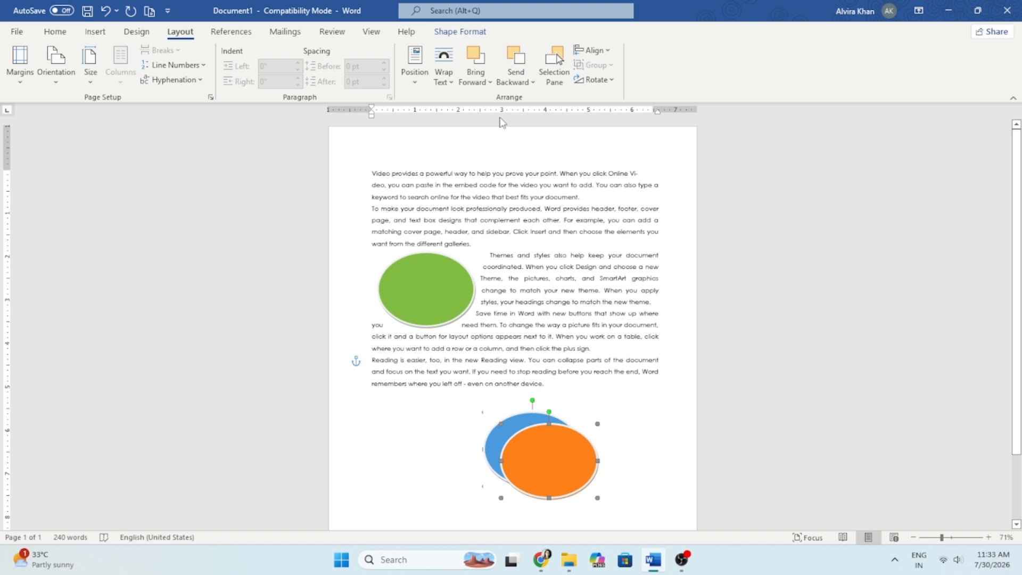
left_click(475, 80)
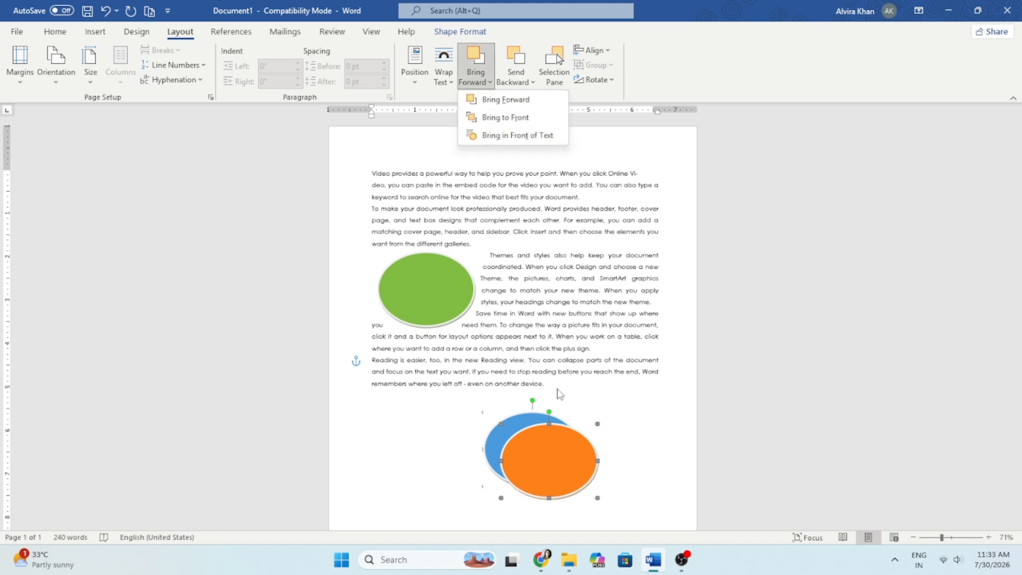
left_click(537, 446)
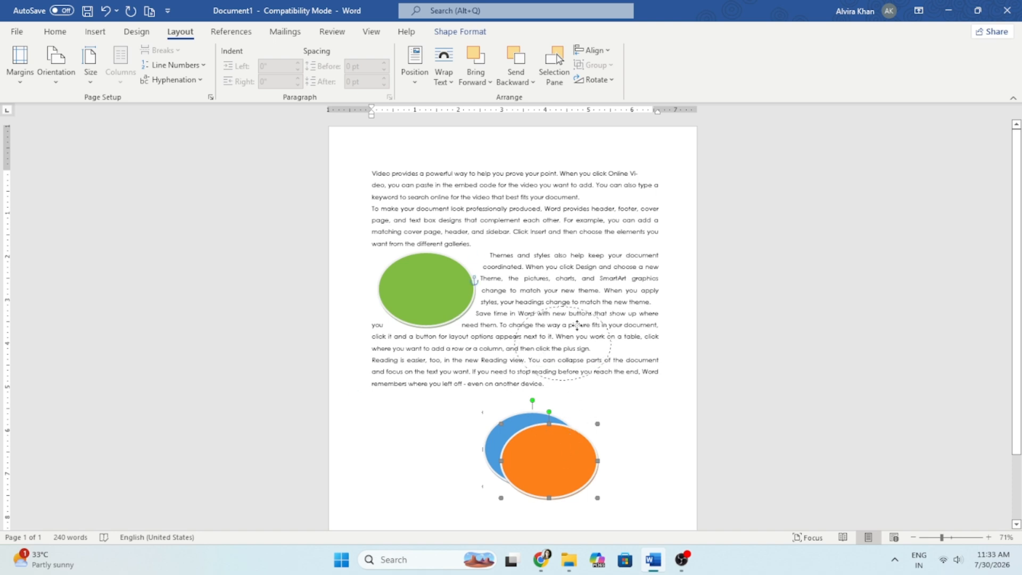
Move the orange oval up into the body text with Behind Text wrapping, and bring it in front of the text
left_click_drag(572, 437, 585, 313)
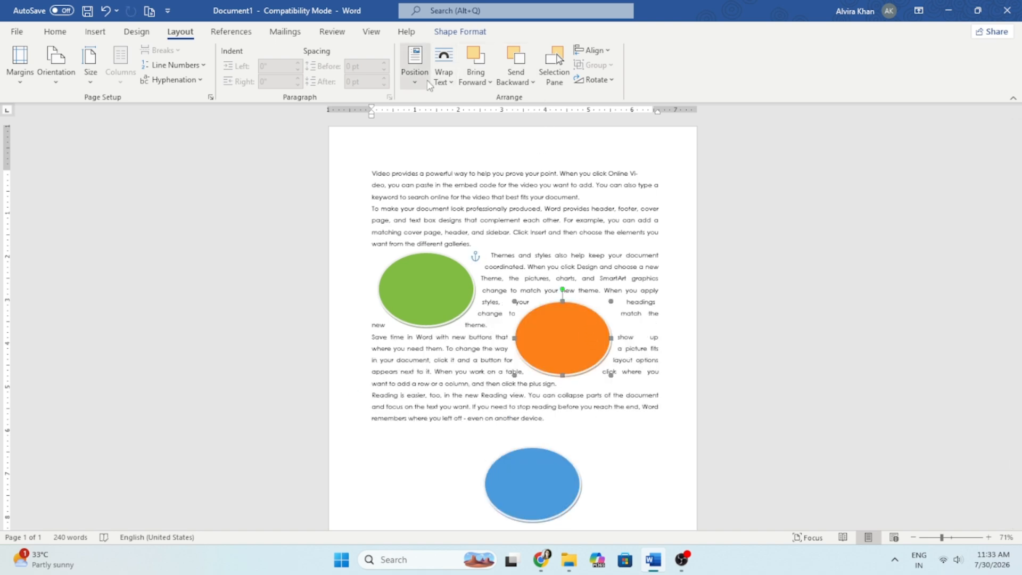
left_click(446, 79)
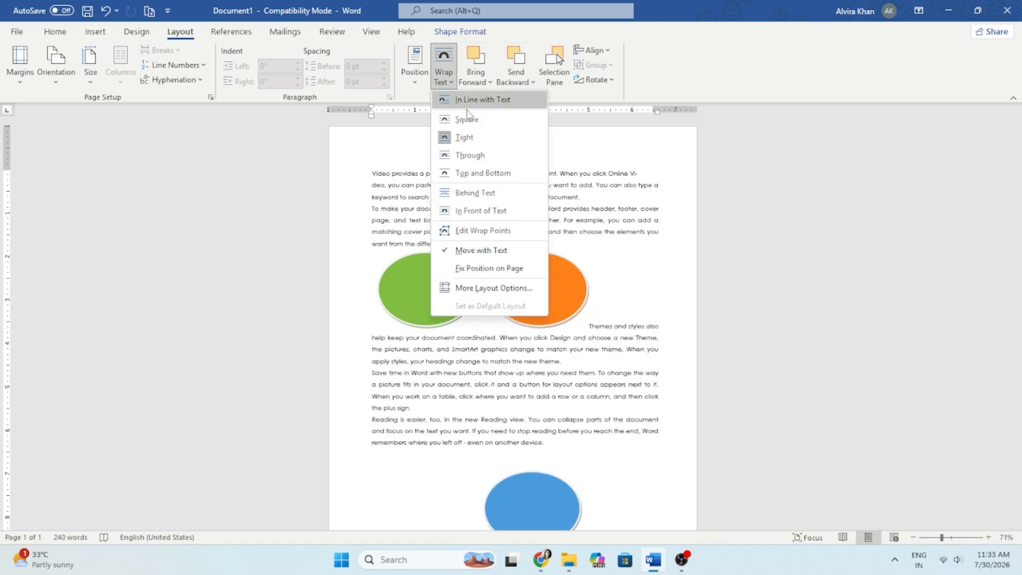
left_click(474, 193)
left_click(482, 83)
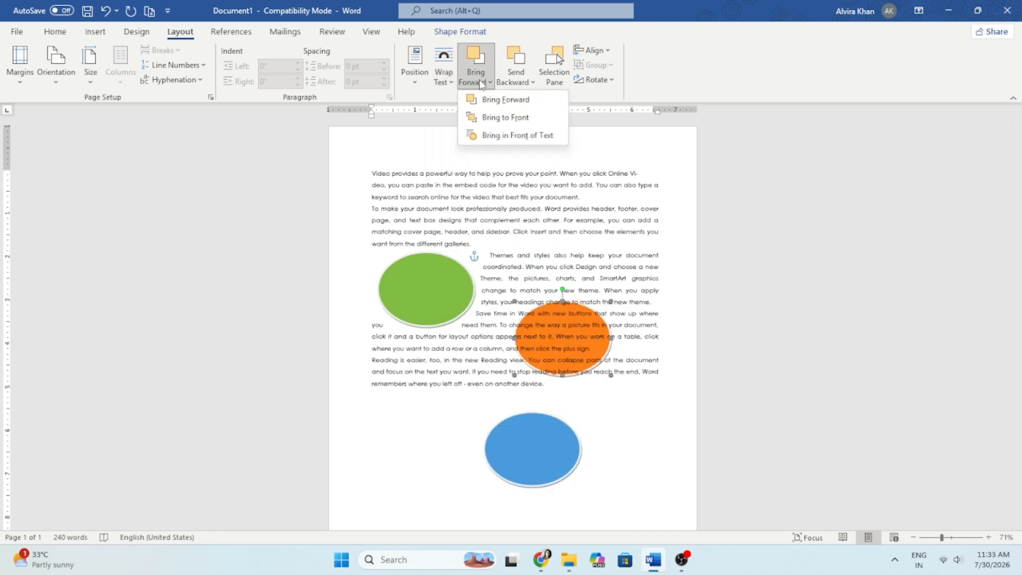
left_click(501, 136)
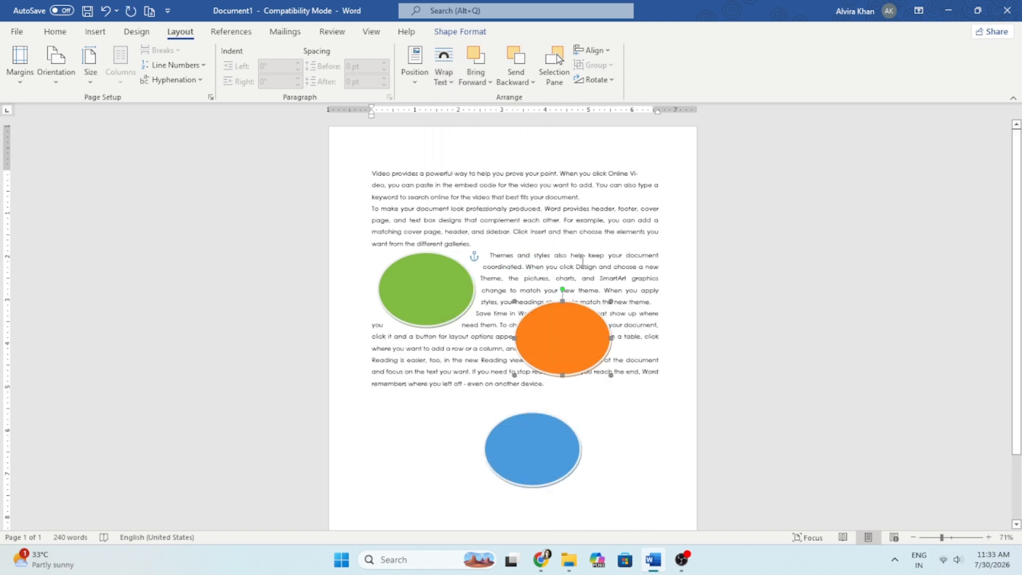
Send the orange oval behind the text and bring it back in front of the text
left_click(534, 82)
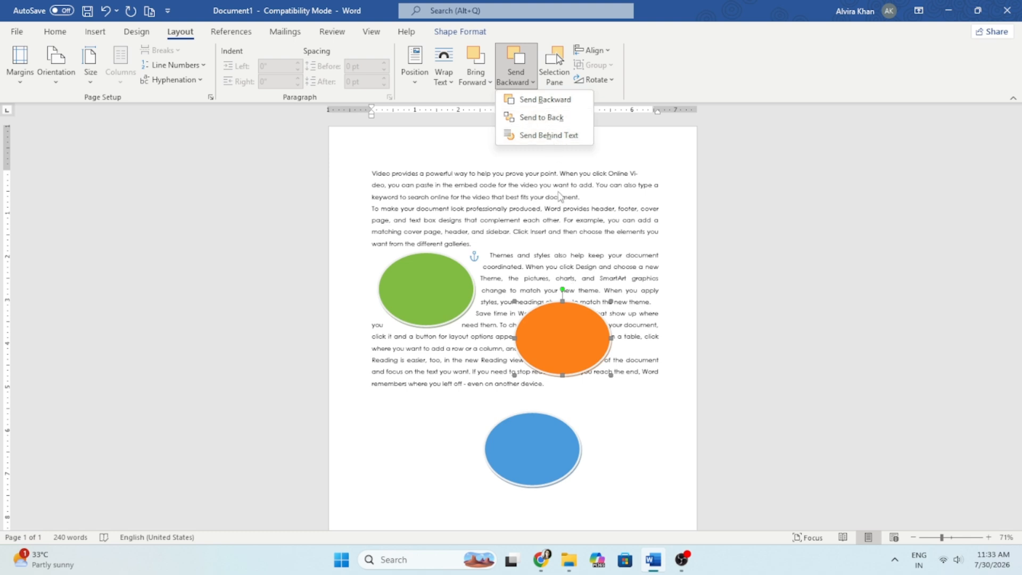
left_click(549, 136)
left_click(489, 83)
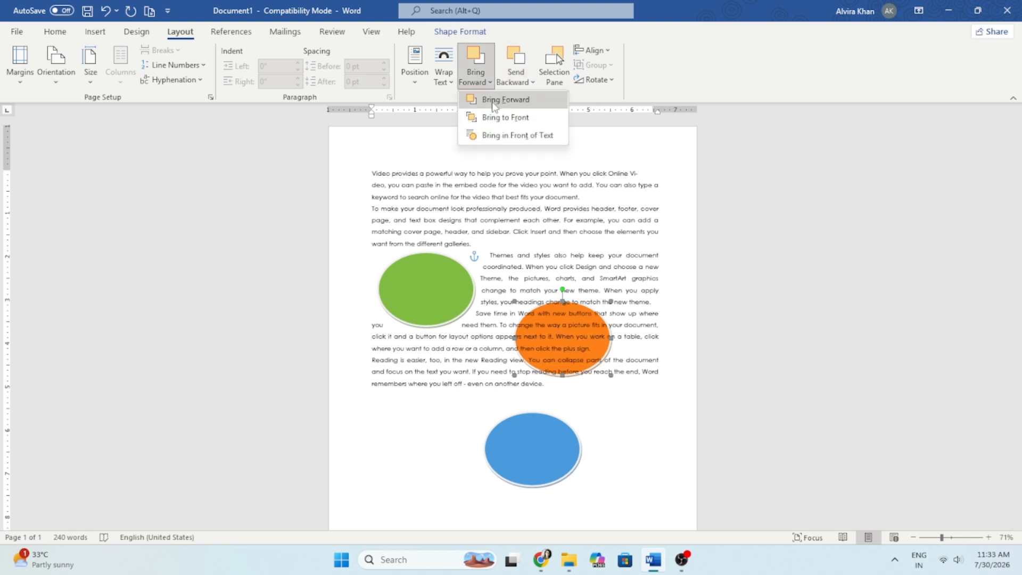
left_click(494, 135)
Move the orange oval down so that it overlaps the blue oval, and try to send it to the back
left_click(515, 78)
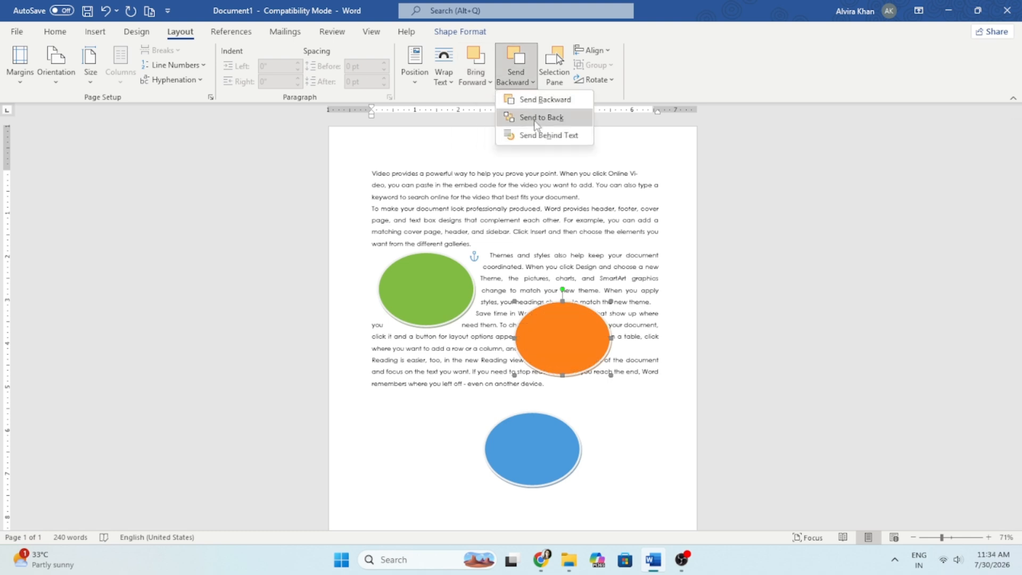
left_click_drag(570, 340, 566, 446)
left_click(527, 89)
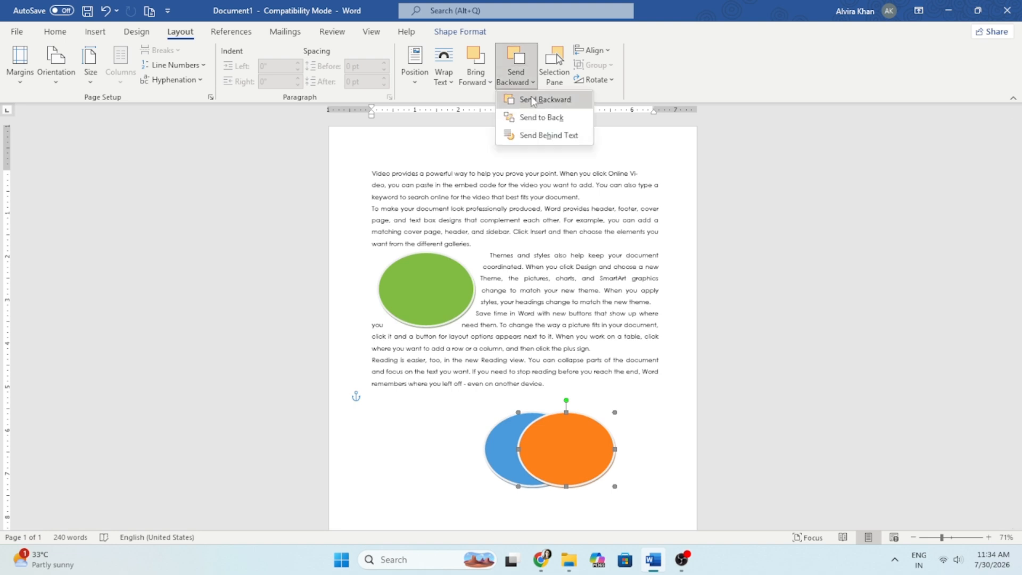
left_click(548, 114)
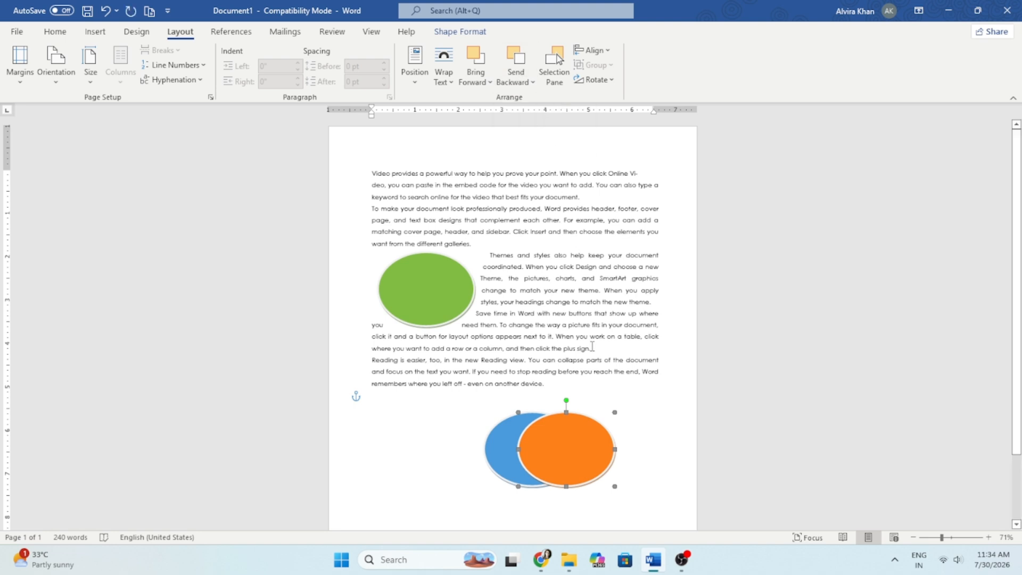
Try Send Backward on the blue oval, and move the orange oval down and right until only their edges overlap
left_click(515, 77)
left_click(515, 457)
left_click(515, 82)
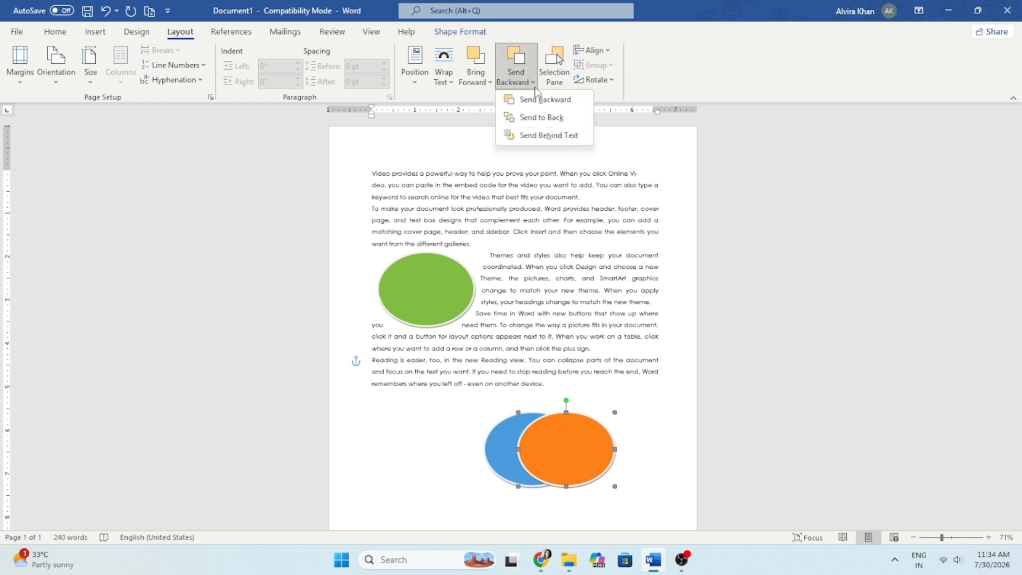
left_click(541, 106)
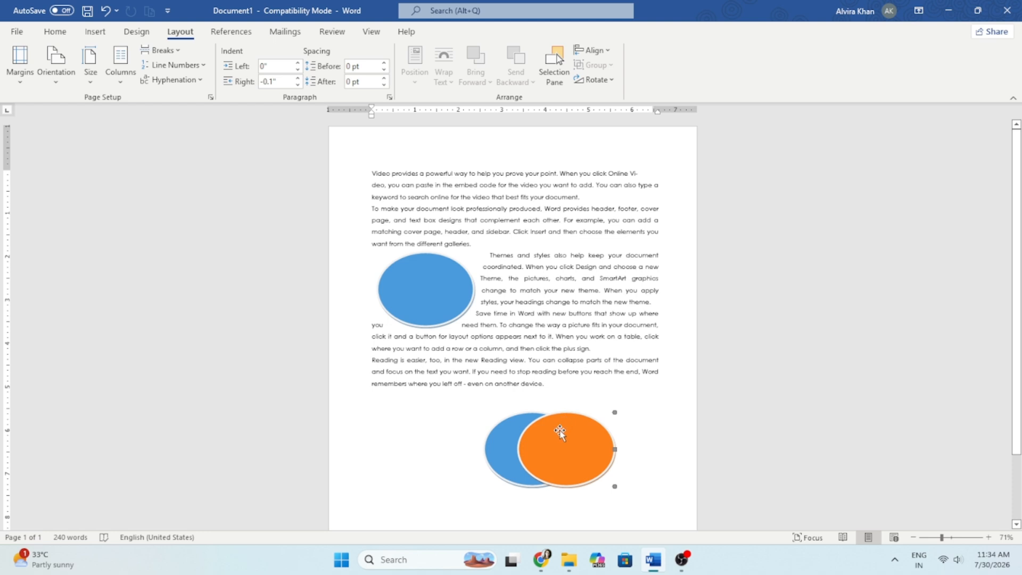
left_click_drag(552, 426, 590, 465)
left_click(475, 82)
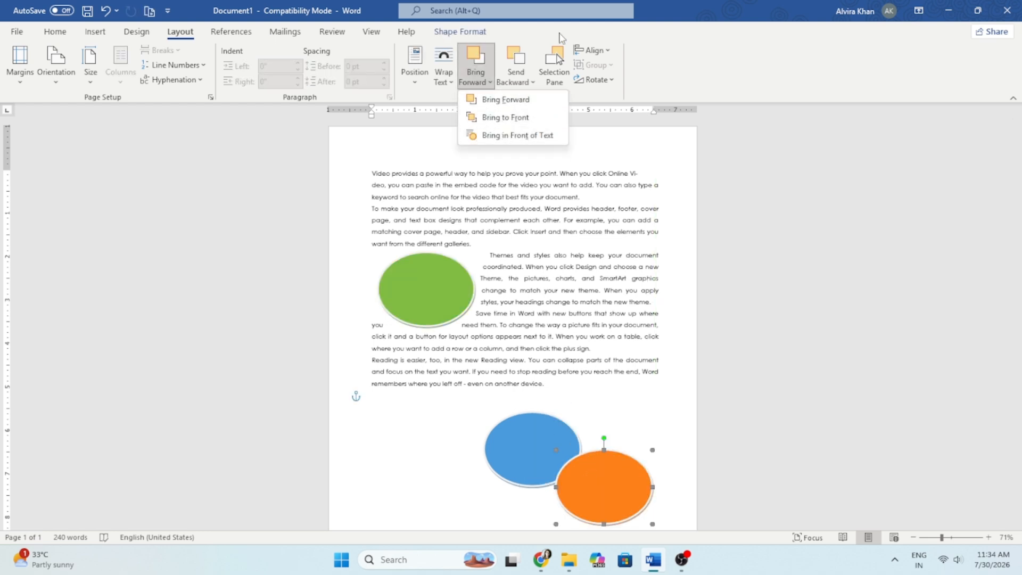
Hide all the ovals through the Selection pane, show them all again, and close the pane
left_click(554, 70)
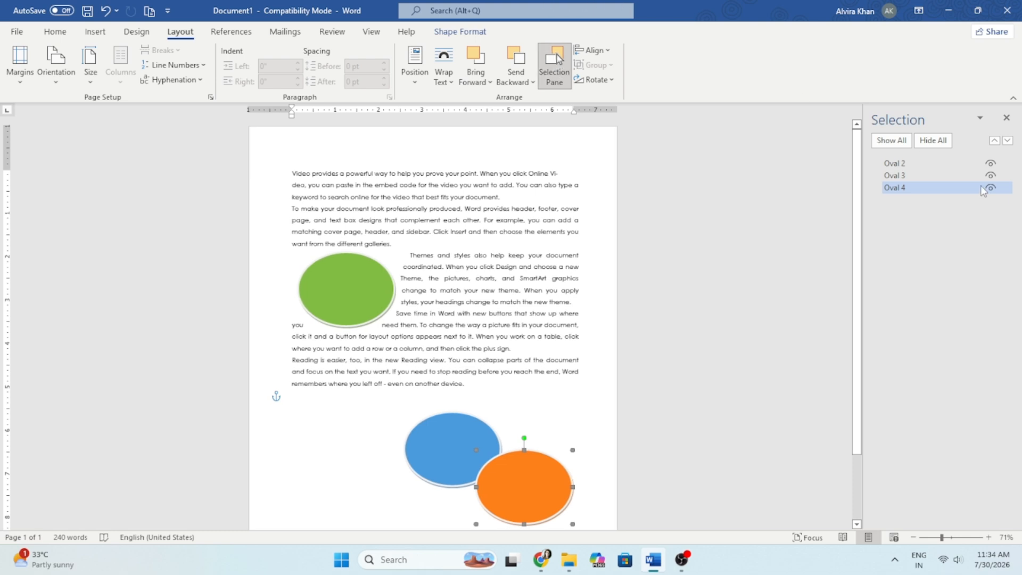
left_click(934, 142)
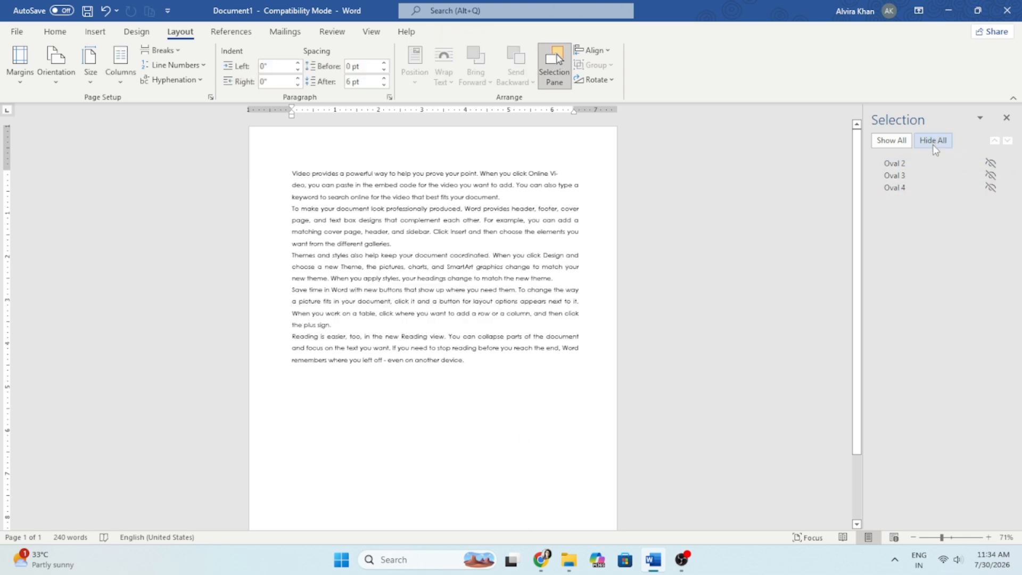
left_click(891, 141)
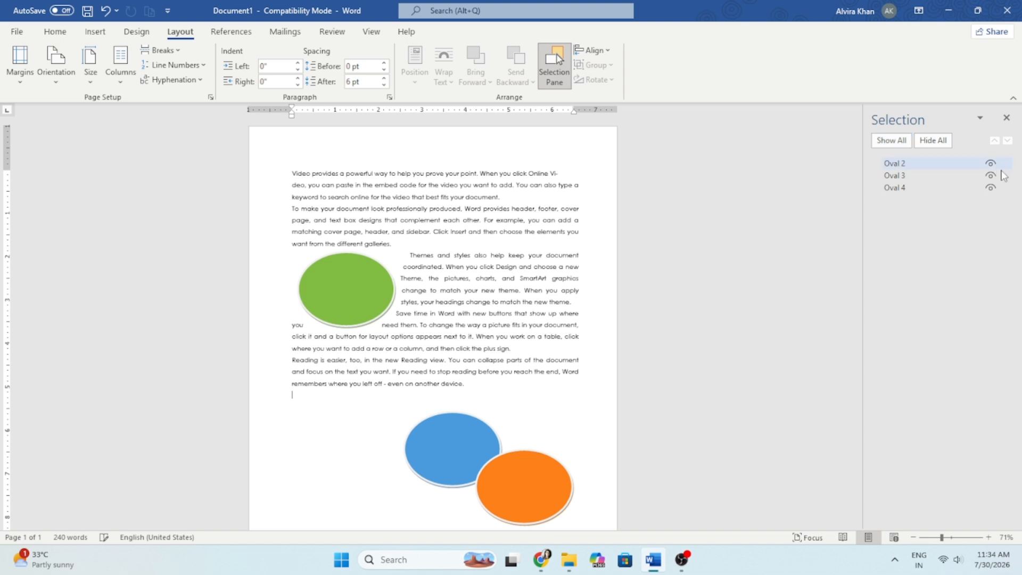
left_click(487, 449)
left_click(520, 490)
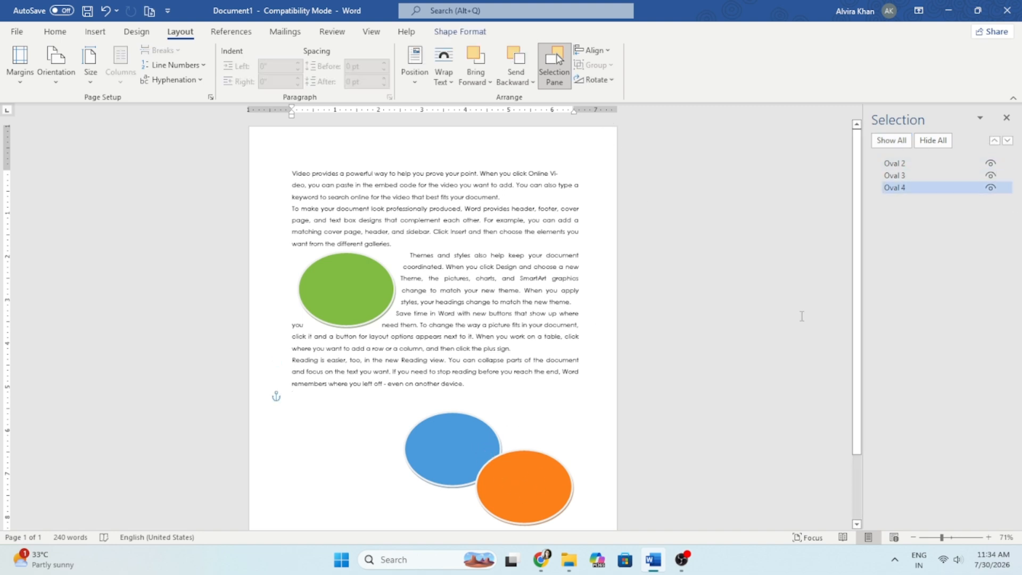
left_click(1005, 118)
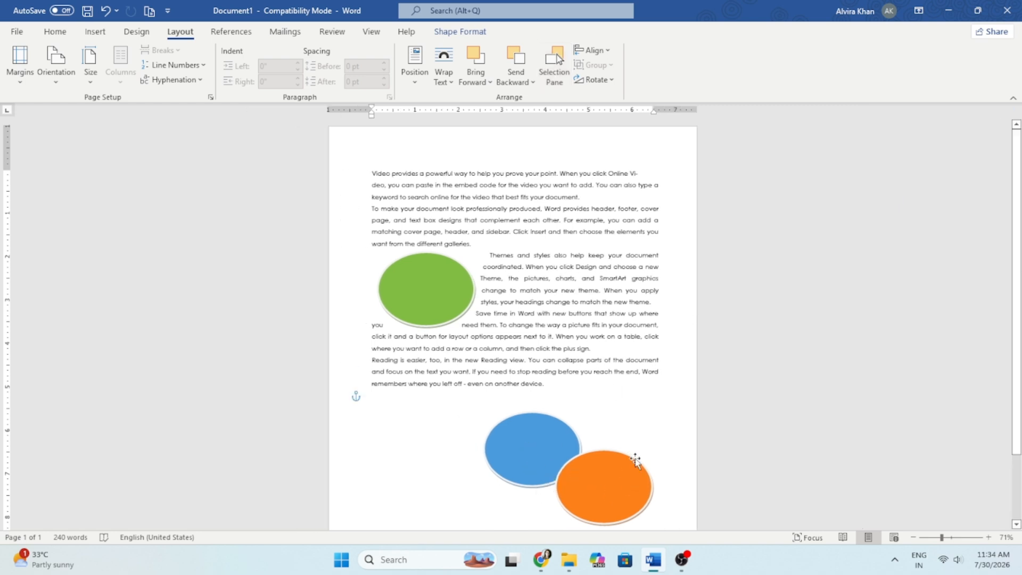
Move the orange oval up and right over the last paragraph, and apply Align Left to the orange and blue ovals
left_click_drag(635, 461, 652, 365)
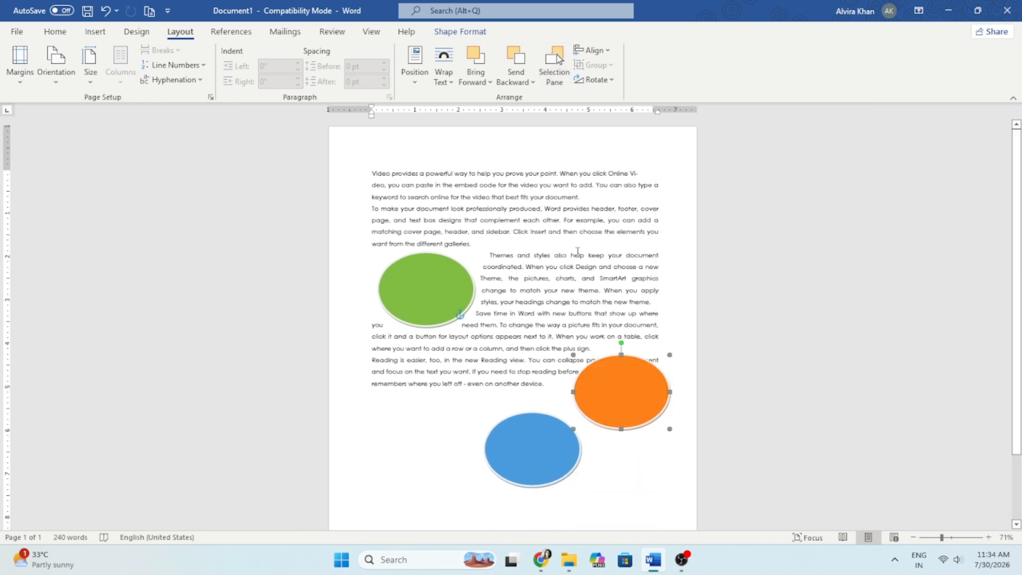
left_click(607, 51)
left_click(603, 66)
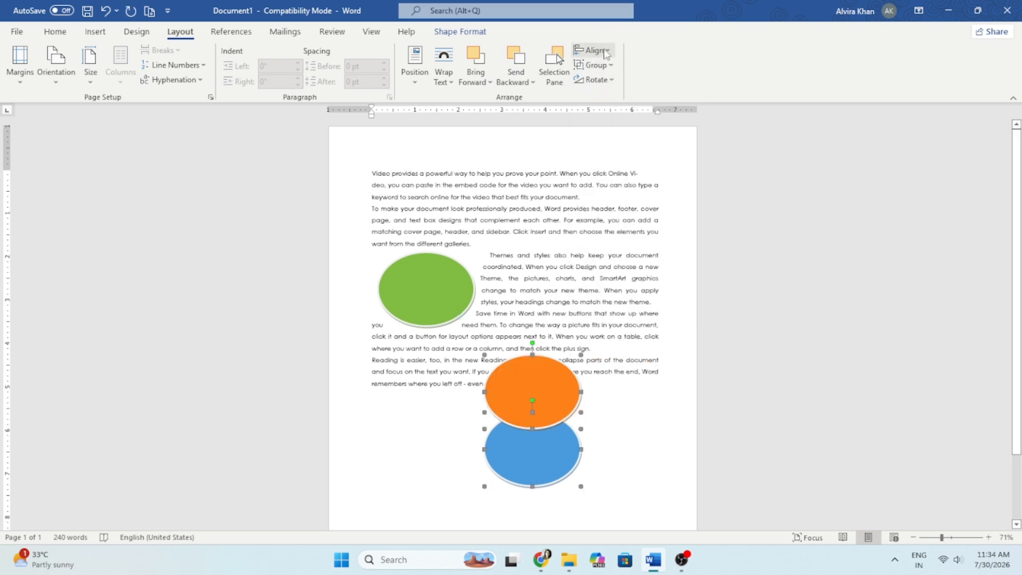
Try Align Center and Align Right on the orange and blue ovals while both are selected
left_click(604, 51)
left_click(618, 86)
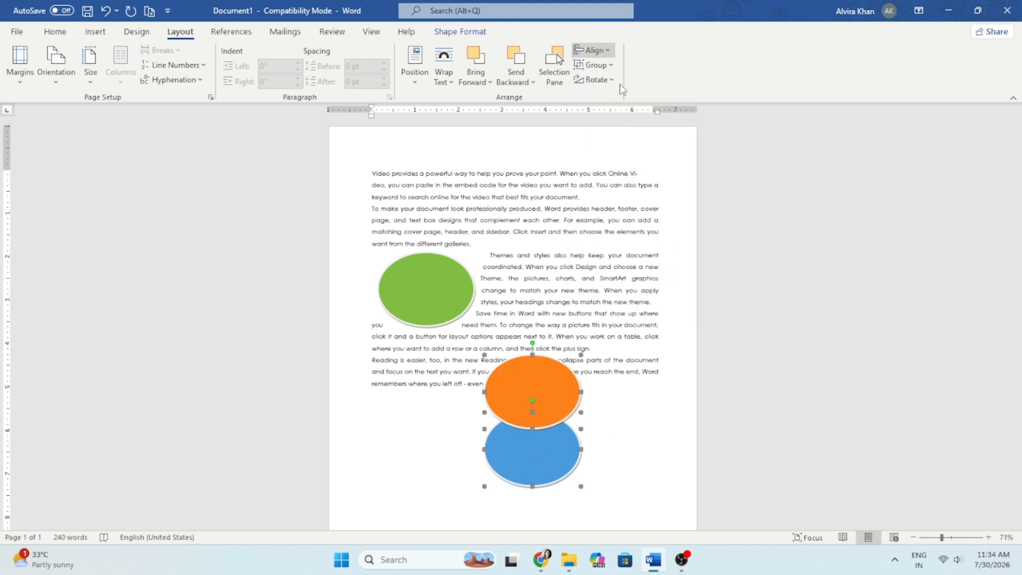
left_click(610, 50)
left_click(632, 109)
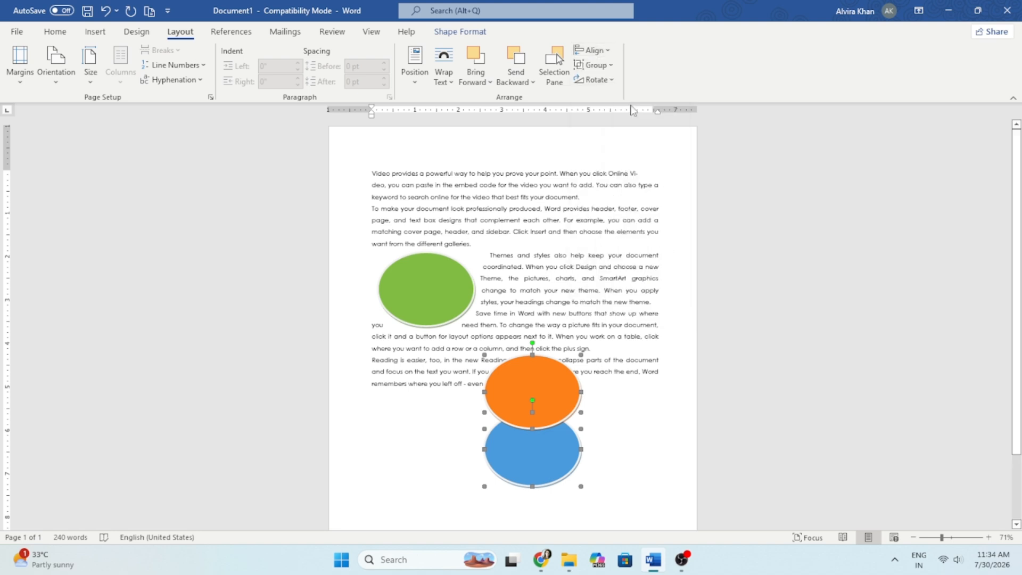
Align the orange oval alone to the right margin and to the top margin
left_click(564, 393)
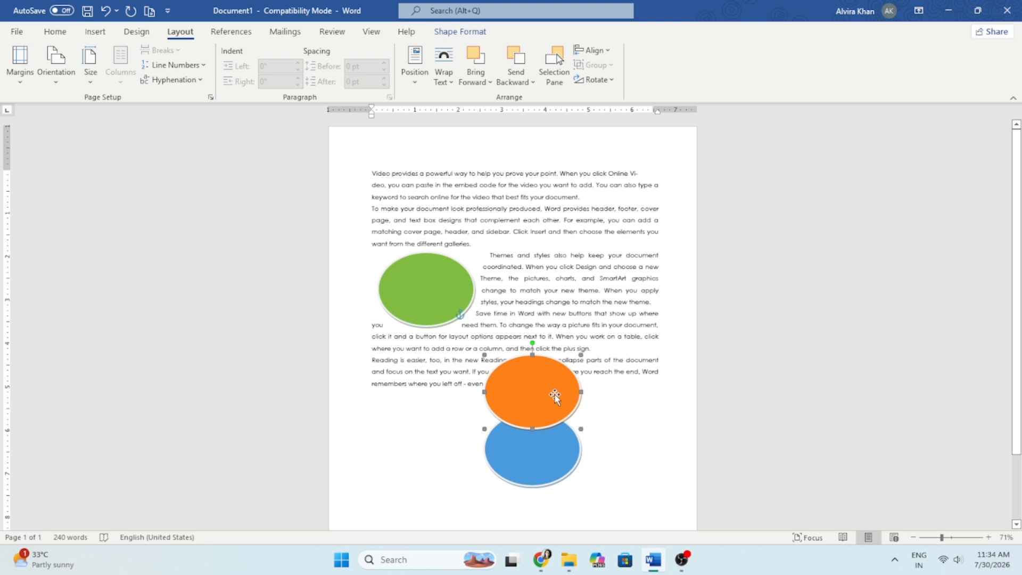
left_click(589, 50)
left_click(616, 106)
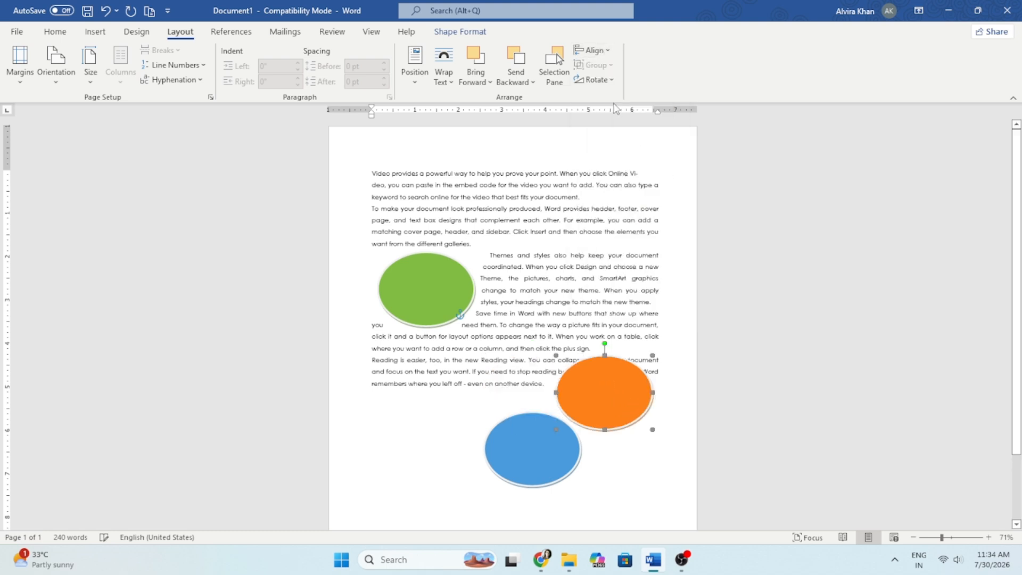
left_click(591, 50)
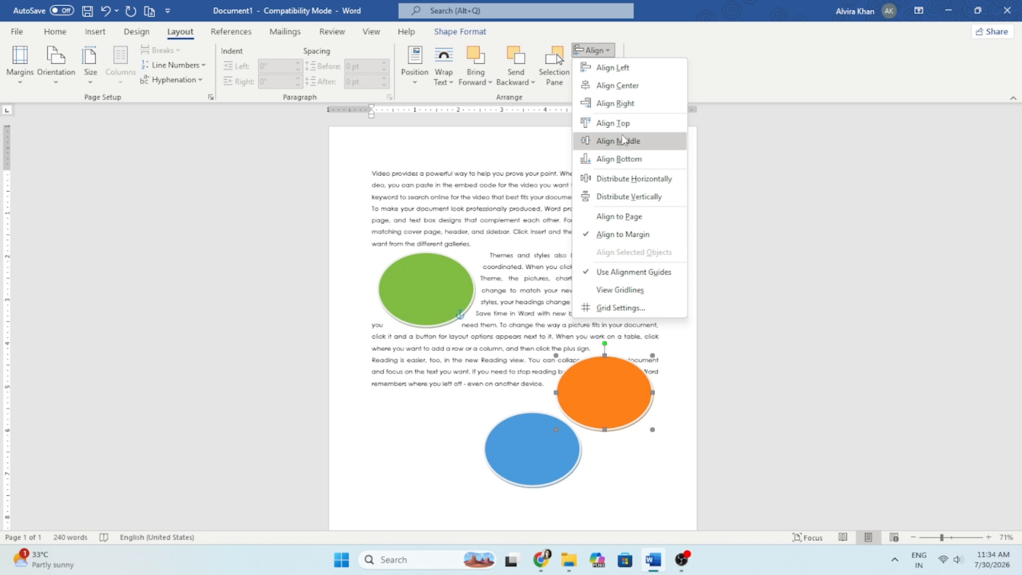
left_click(619, 125)
Align the orange oval to the vertical middle between the margins, and then to the bottom margin
left_click(604, 54)
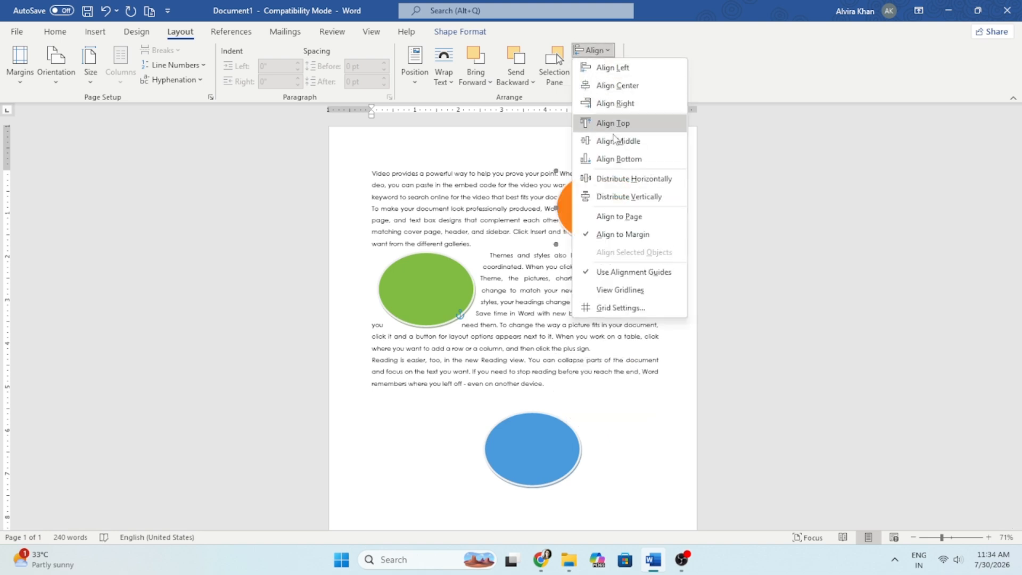
left_click(617, 141)
left_click(592, 50)
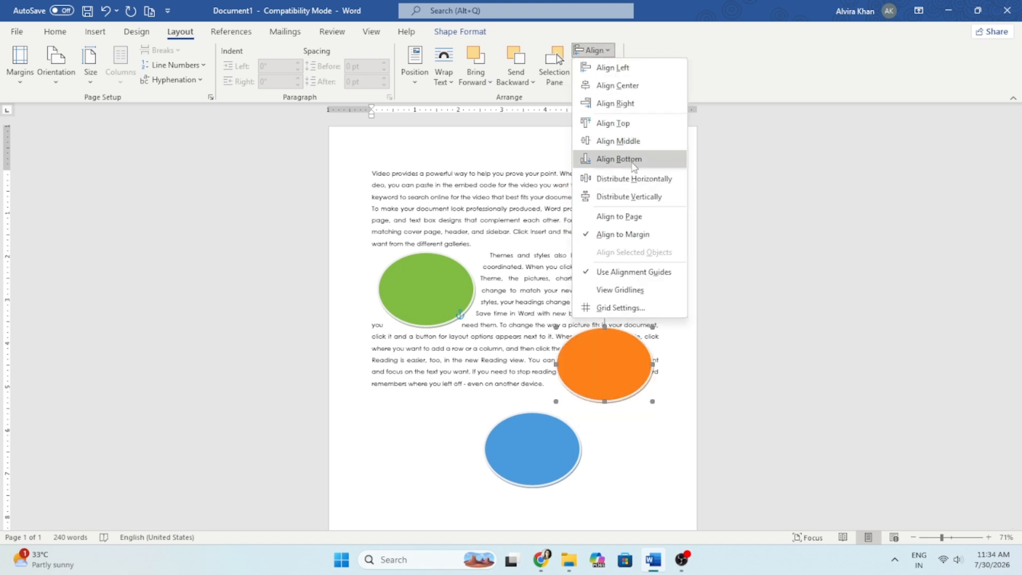
left_click(632, 160)
Distribute the orange oval horizontally and vertically between the page margins
left_click(592, 50)
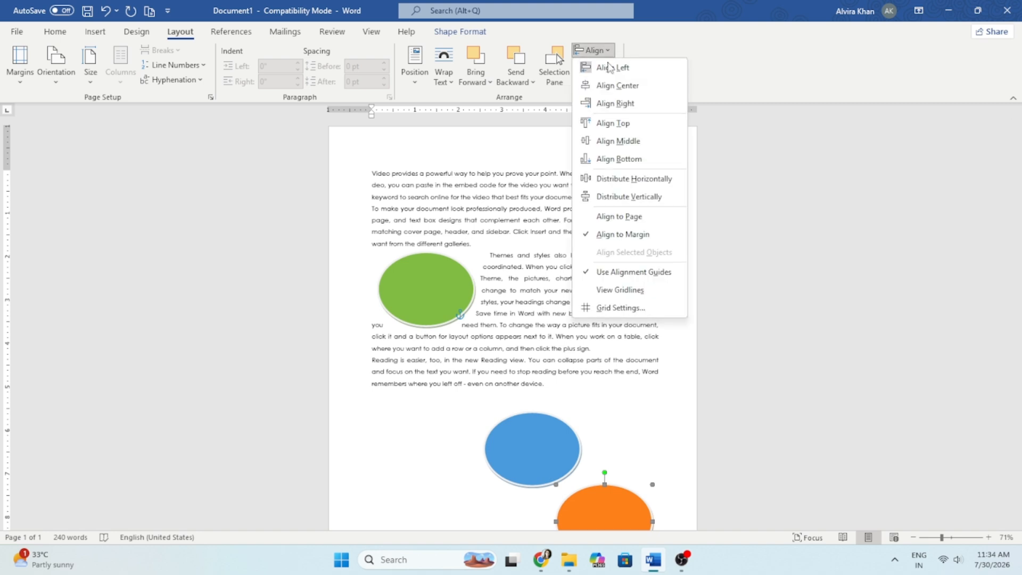
left_click(633, 179)
scroll(532, 266, "down", 2)
left_click(593, 50)
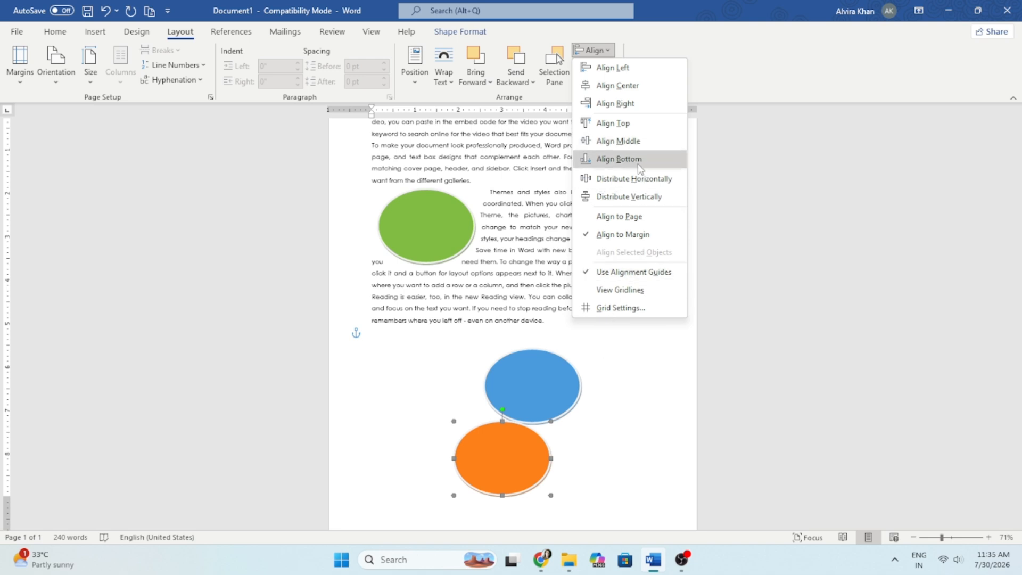
left_click(630, 197)
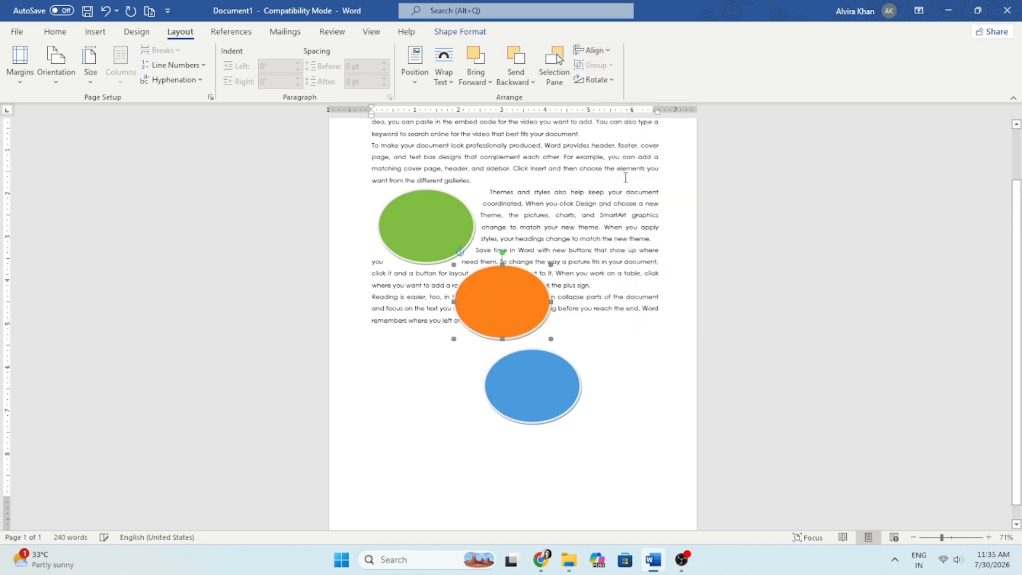
Make the page the reference for aligning shapes with the Align to Page option
left_click(592, 50)
left_click(619, 216)
left_click(594, 50)
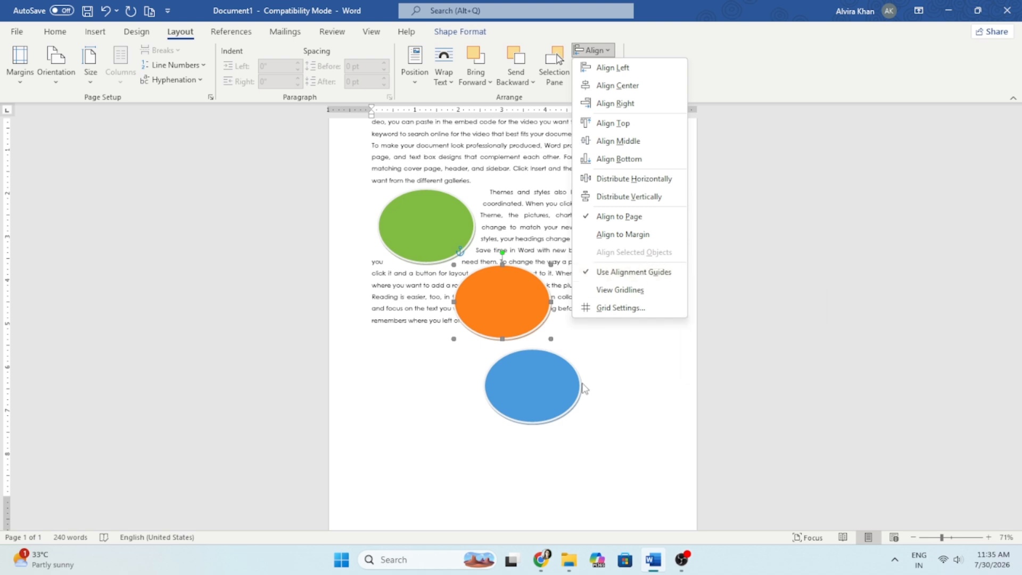
left_click(554, 397)
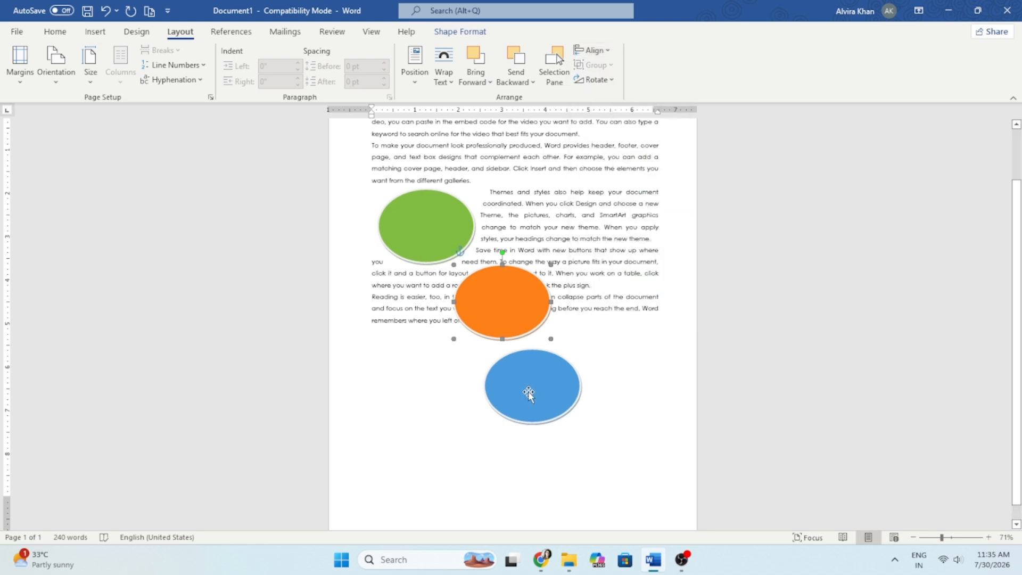
Display the gridlines on the page and review the Grid and Guides settings, leaving the dialog without applying anything
left_click(592, 50)
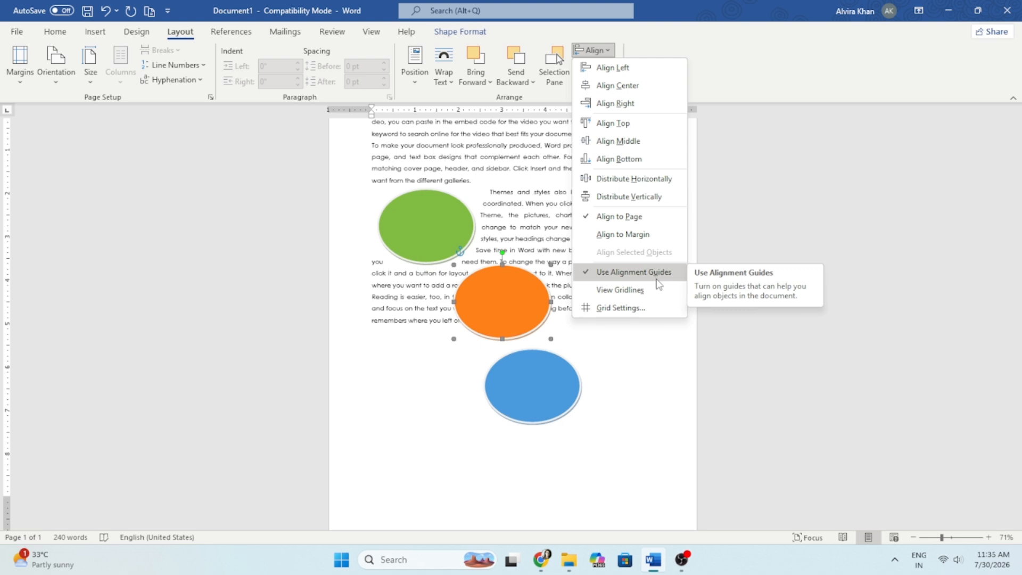
left_click(634, 294)
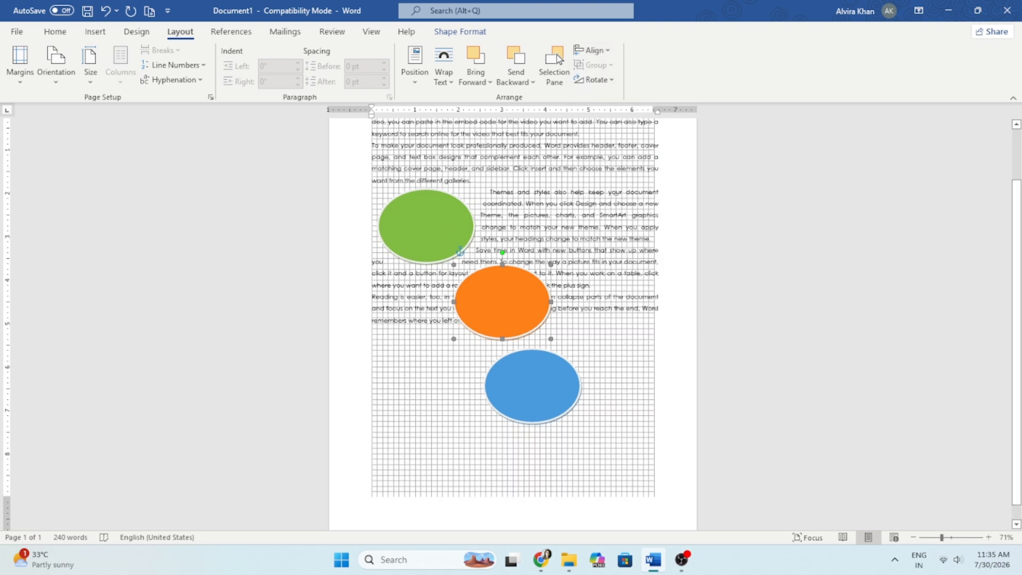
left_click(592, 50)
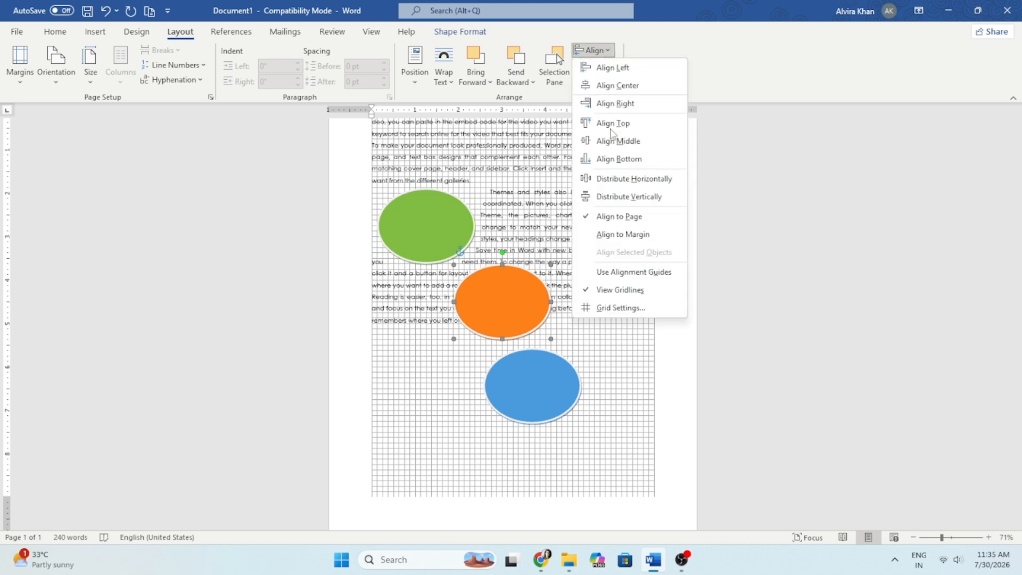
left_click(622, 306)
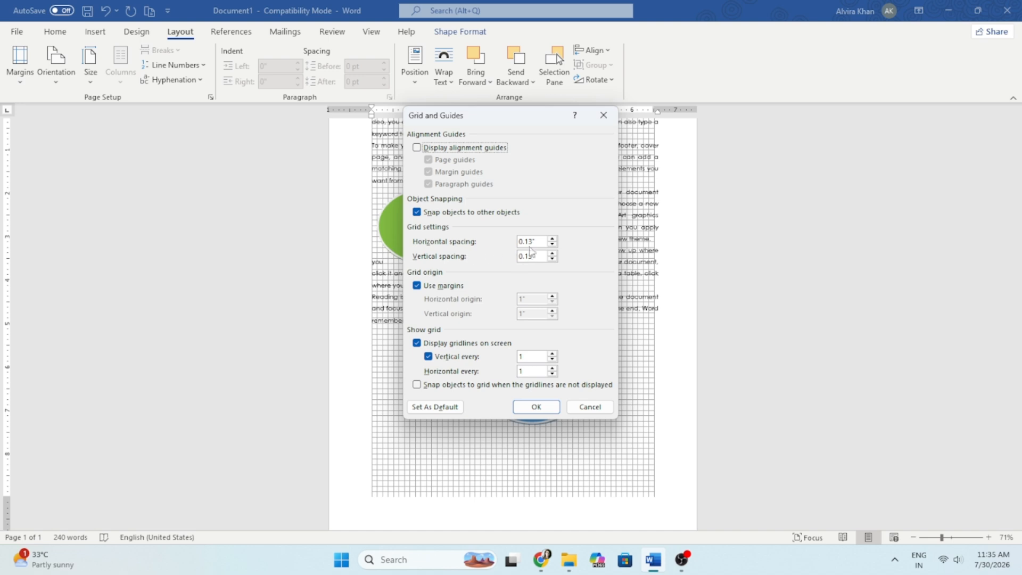
left_click(552, 244)
left_click(590, 406)
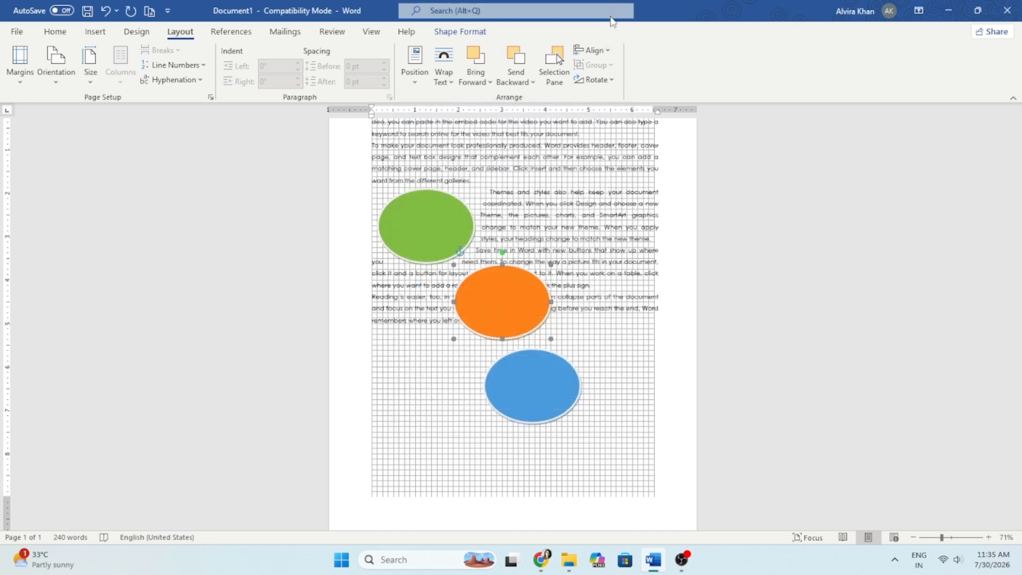
Hide the gridlines and clear the shape selection
left_click(601, 53)
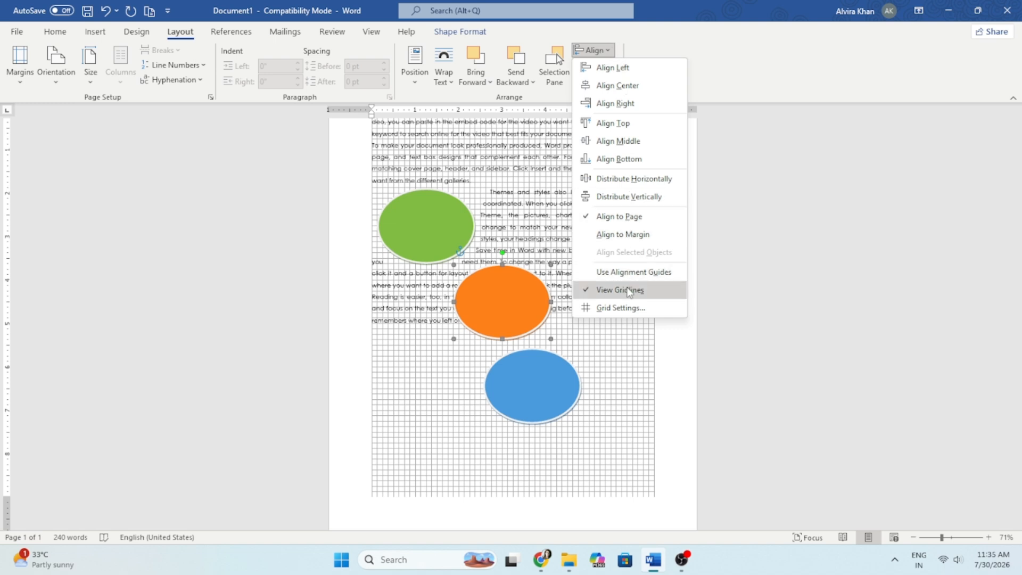
left_click(621, 290)
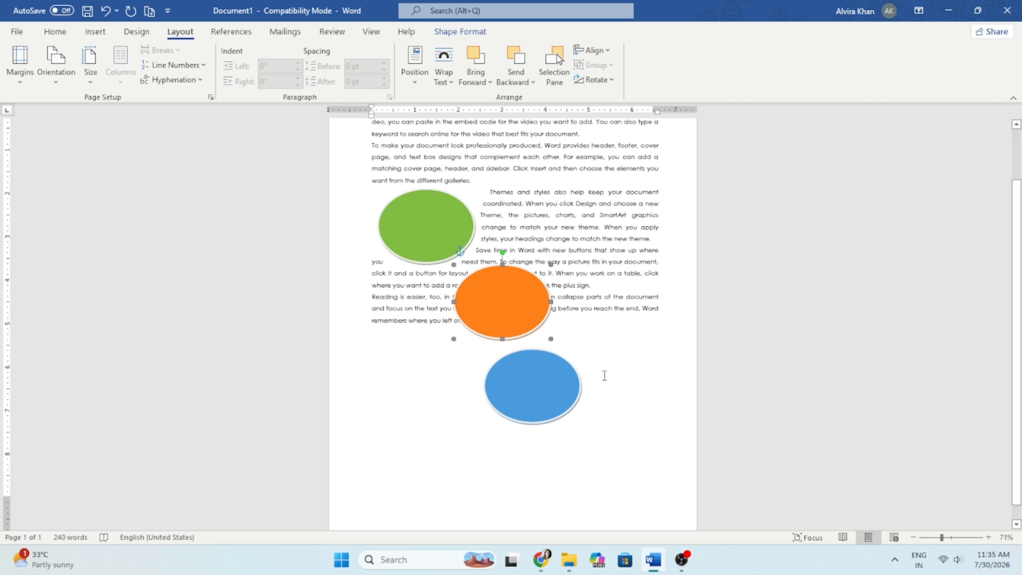
left_click(527, 371, "ctrl")
left_click(629, 406)
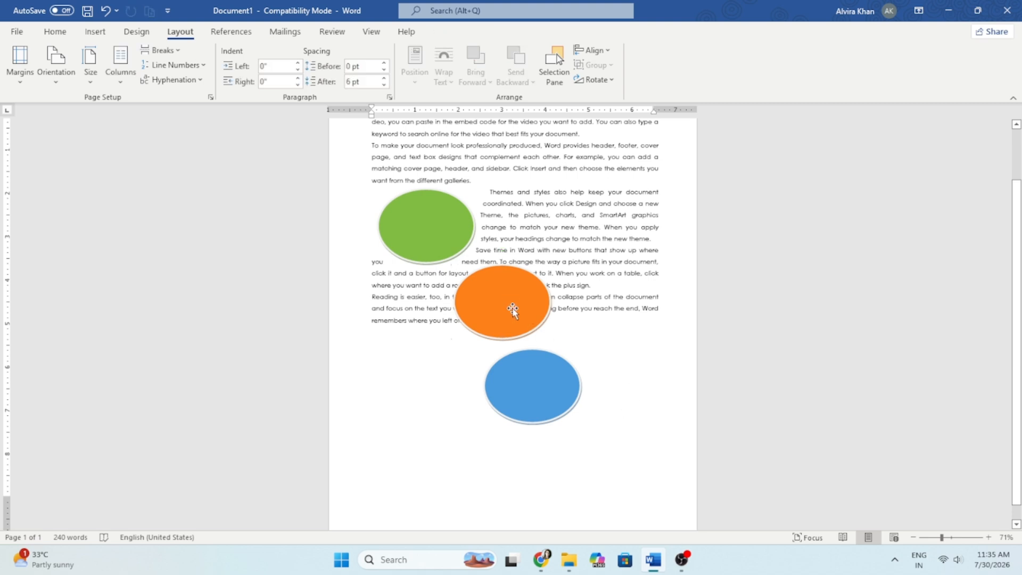
Move the orange oval below the text beside the blue oval and group the two ovals
left_click_drag(515, 330, 430, 441)
left_click(534, 392, "ctrl")
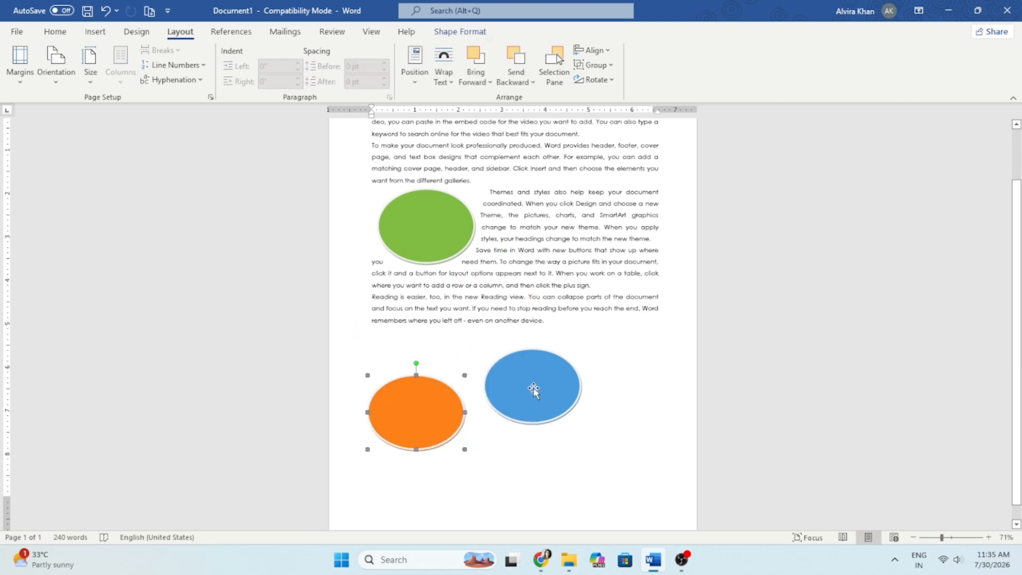
left_click(524, 379, "ctrl")
left_click(524, 392, "ctrl")
left_click(595, 64)
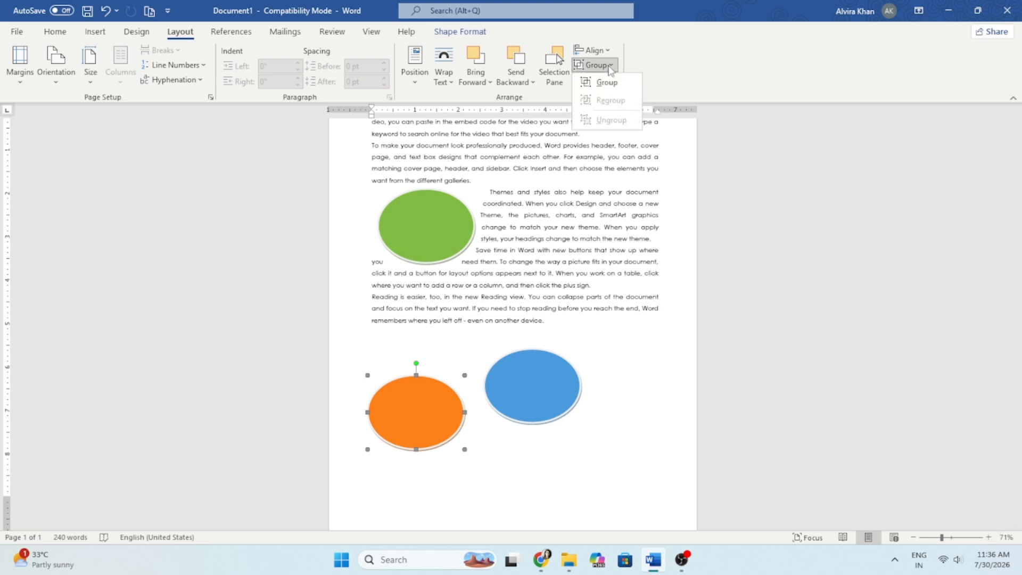
left_click(596, 84)
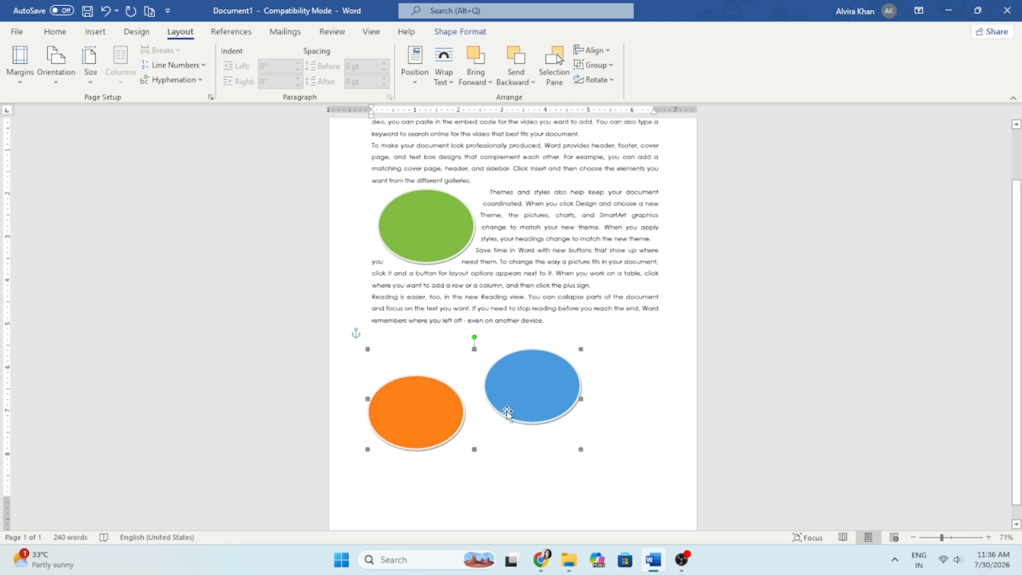
Move the grouped ovals further down and to the right on the page, and ungroup them
left_click_drag(514, 418, 605, 423)
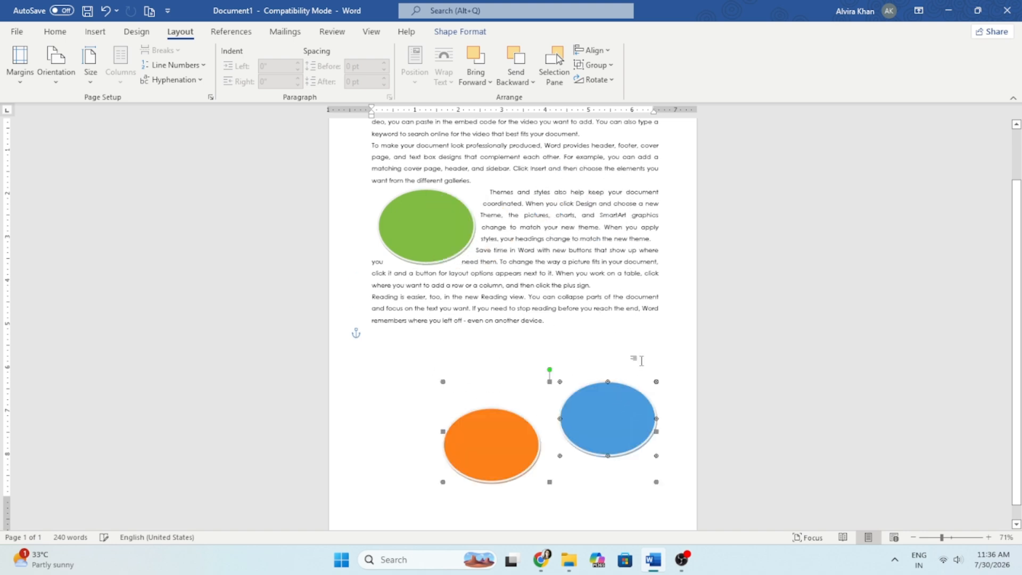
left_click(611, 66)
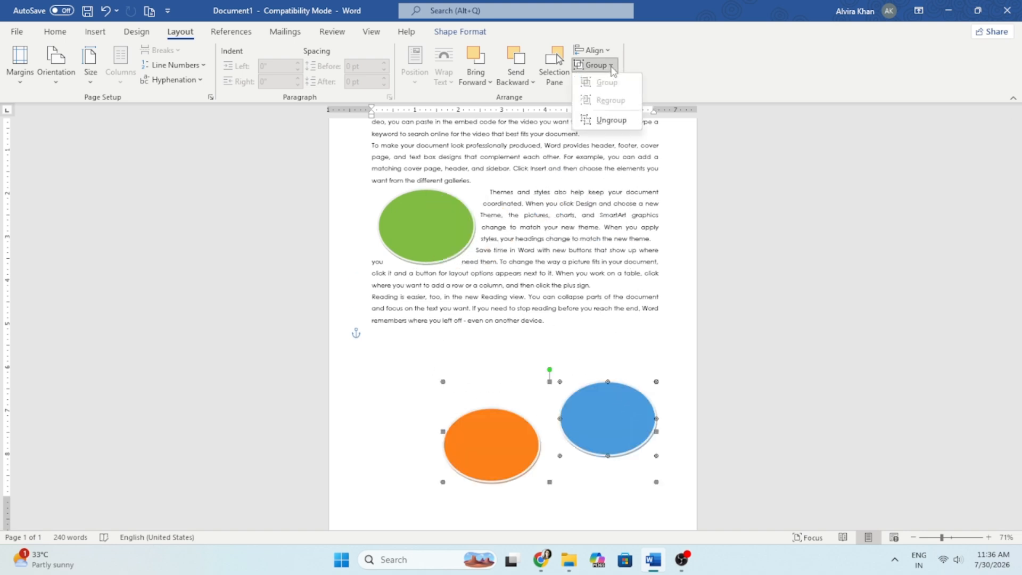
left_click(617, 124)
Try moving the blue oval on its own up over the text, and undo the move
left_click(604, 404)
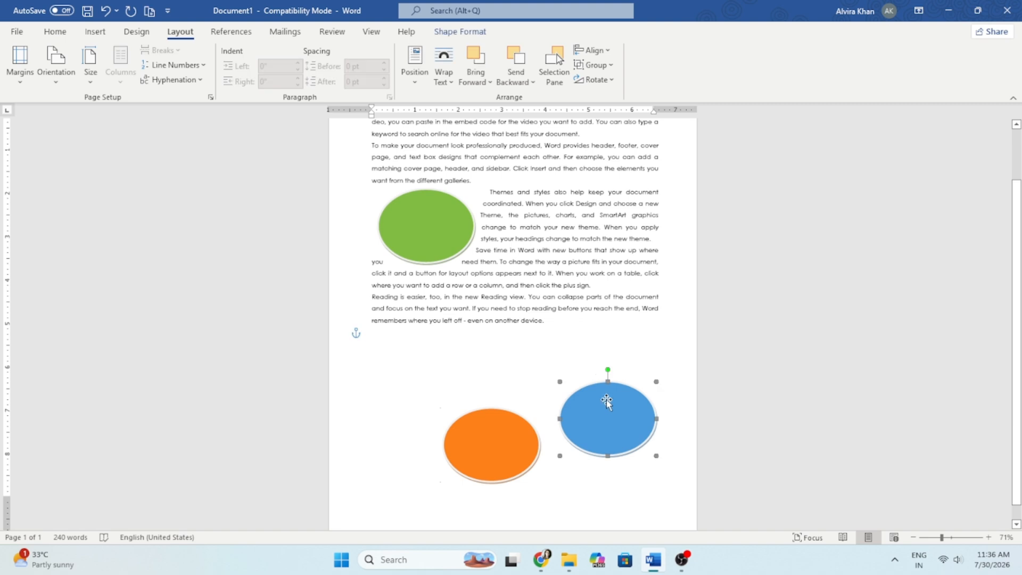
left_click_drag(603, 404, 583, 279)
key("ctrl+z")
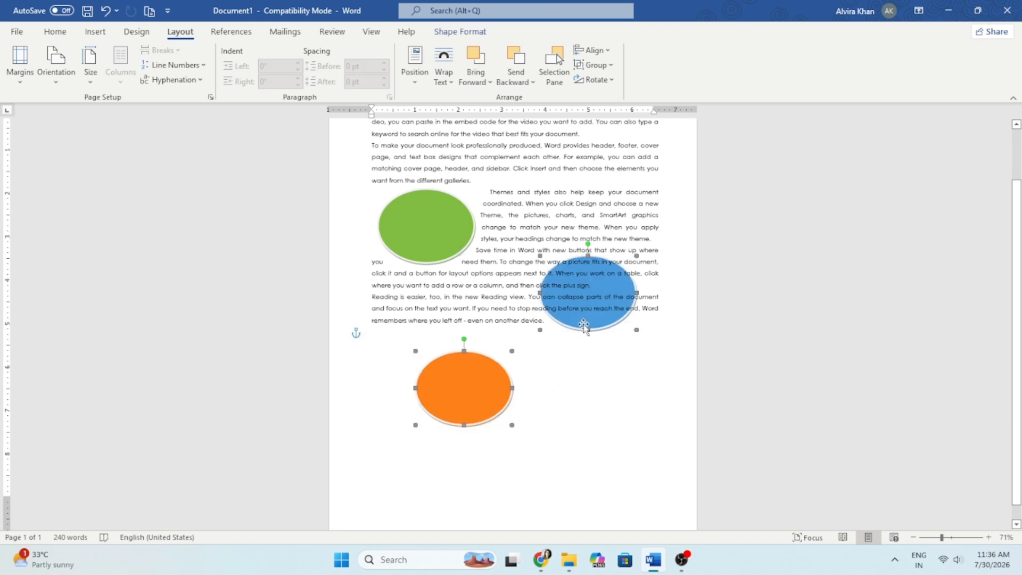
key("ctrl+z")
Regroup the orange and blue ovals and move them slightly as one group
left_click(593, 64)
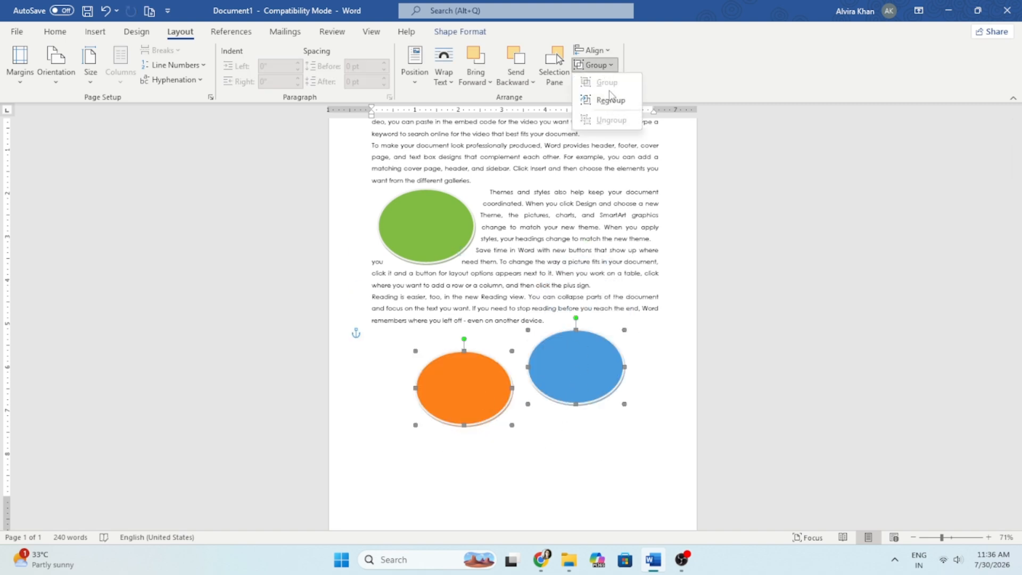
left_click(602, 88)
left_click_drag(541, 388, 573, 394)
Ungroup the orange and blue ovals and deselect them
left_click(611, 80)
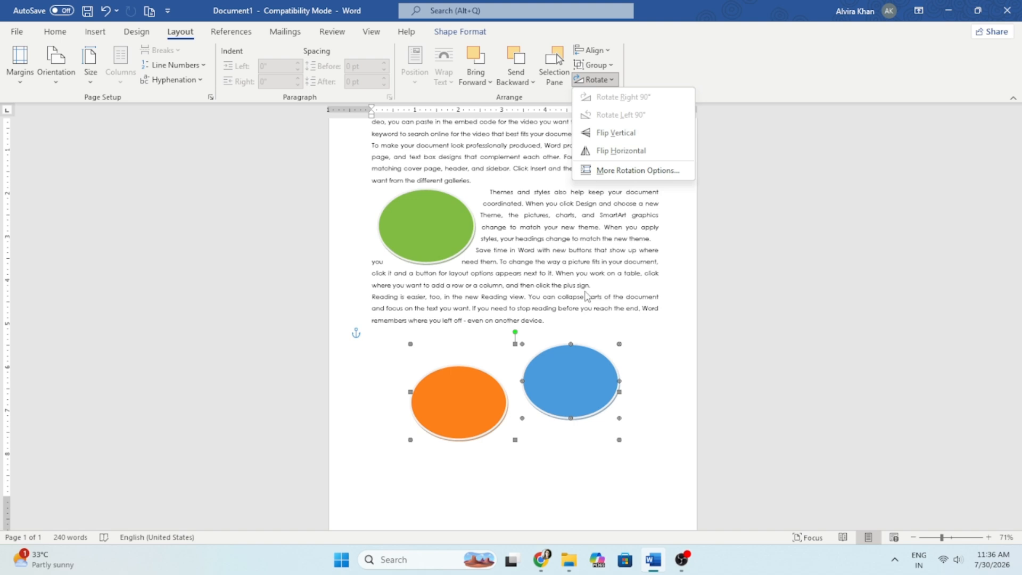
left_click(615, 65)
left_click(618, 119)
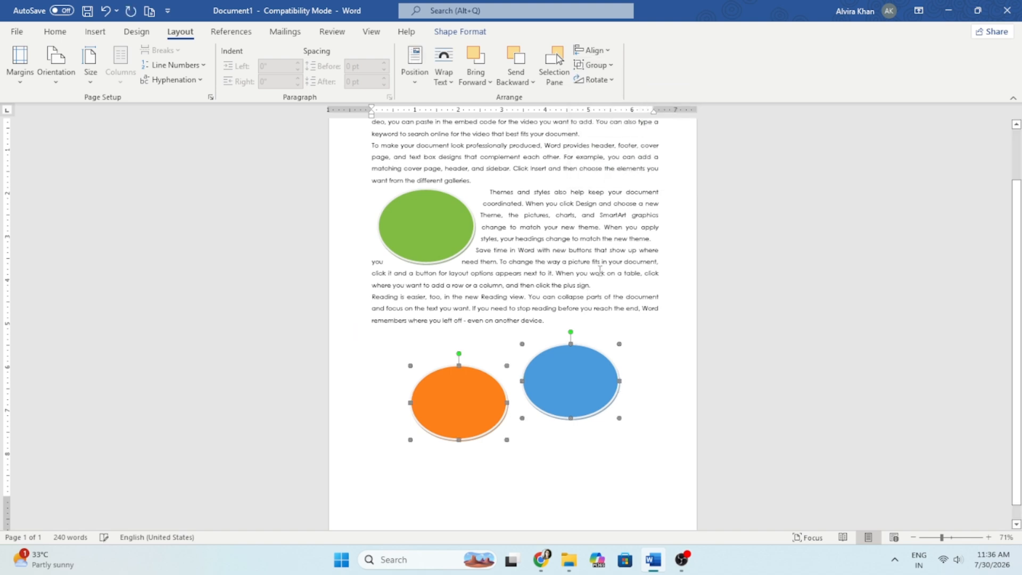
left_click(600, 273)
Select the orange oval and examine which Rotate commands are available for it
left_click(606, 399)
left_click(463, 404)
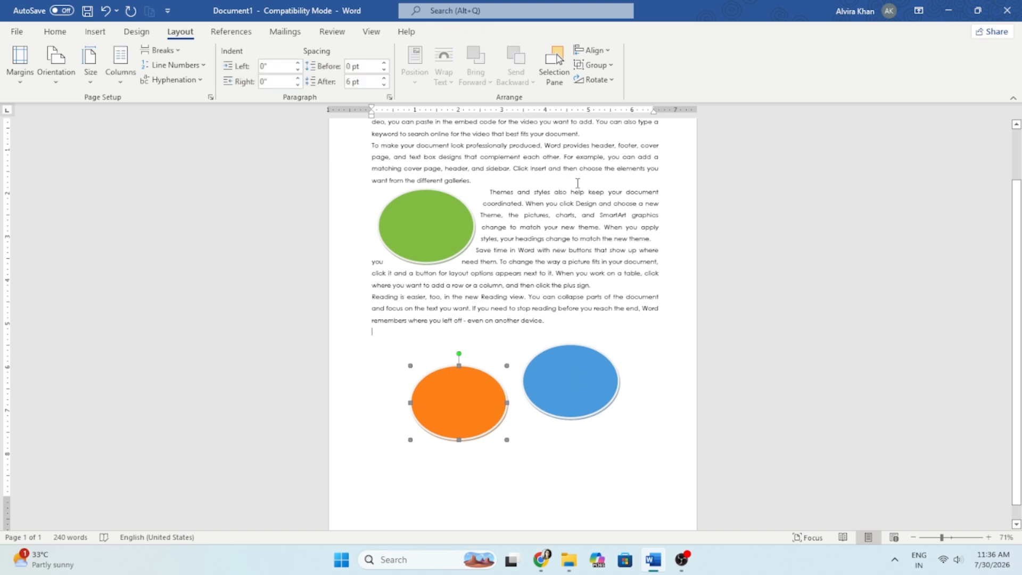
left_click(595, 80)
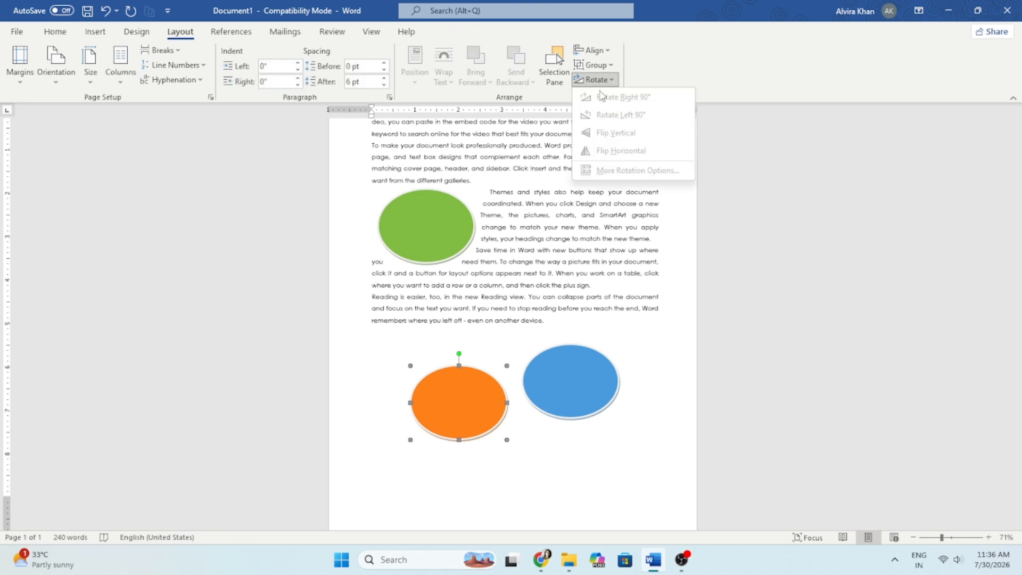
left_click(682, 355)
Review the green oval's size and rotation settings in More Rotation Options, closing the dialog without changes
left_click(425, 228)
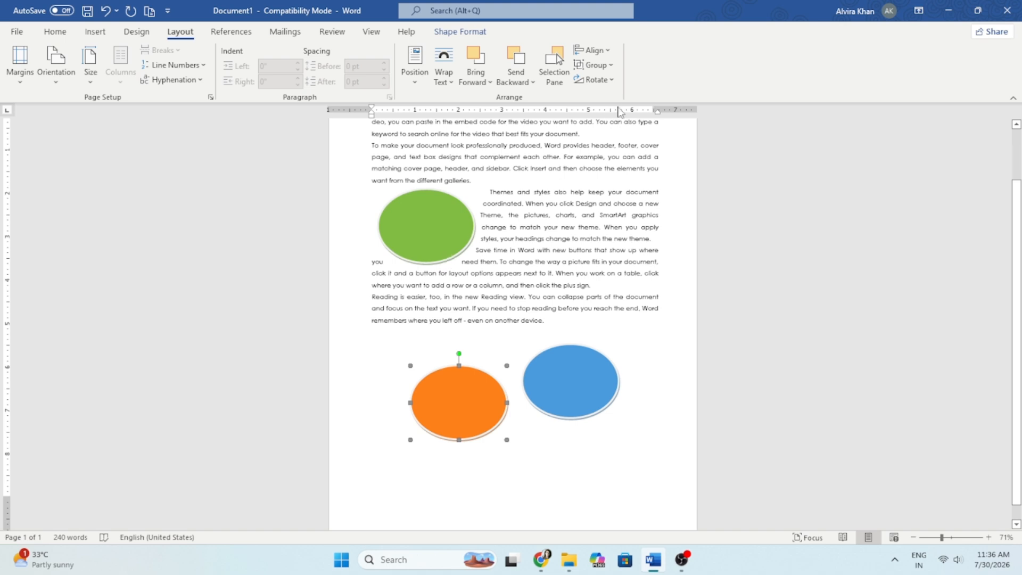
left_click(594, 79)
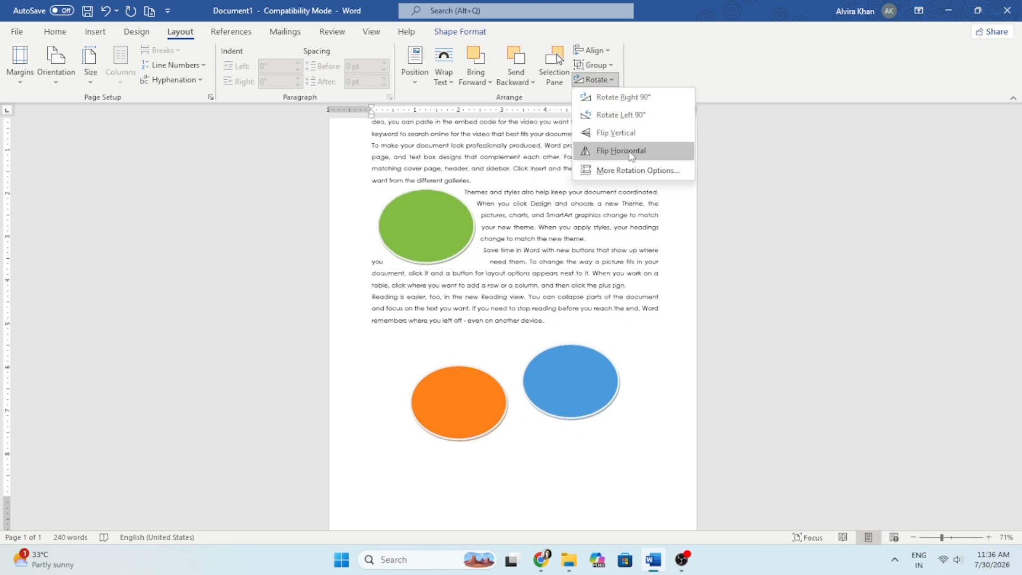
left_click(633, 170)
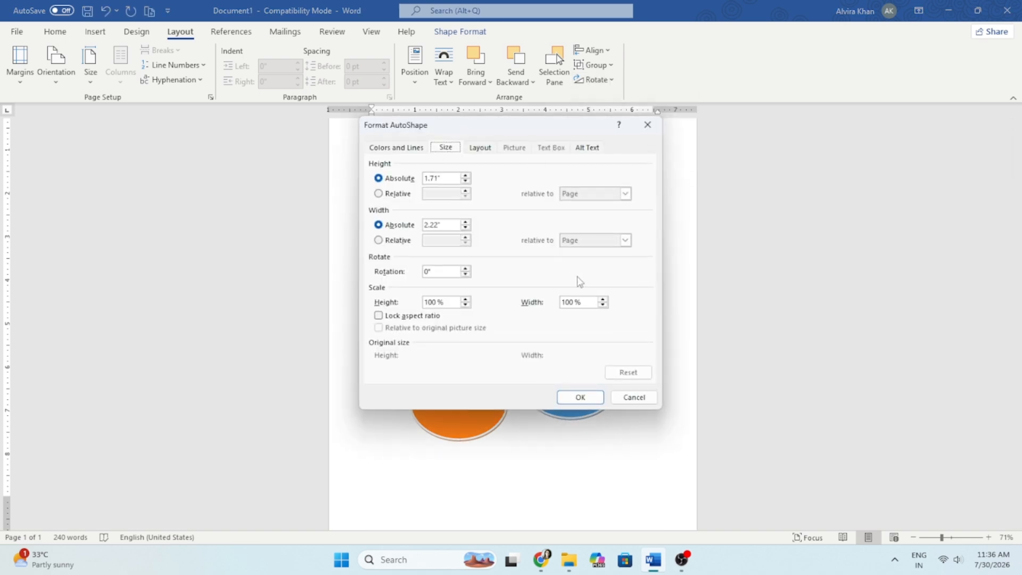
left_click(634, 398)
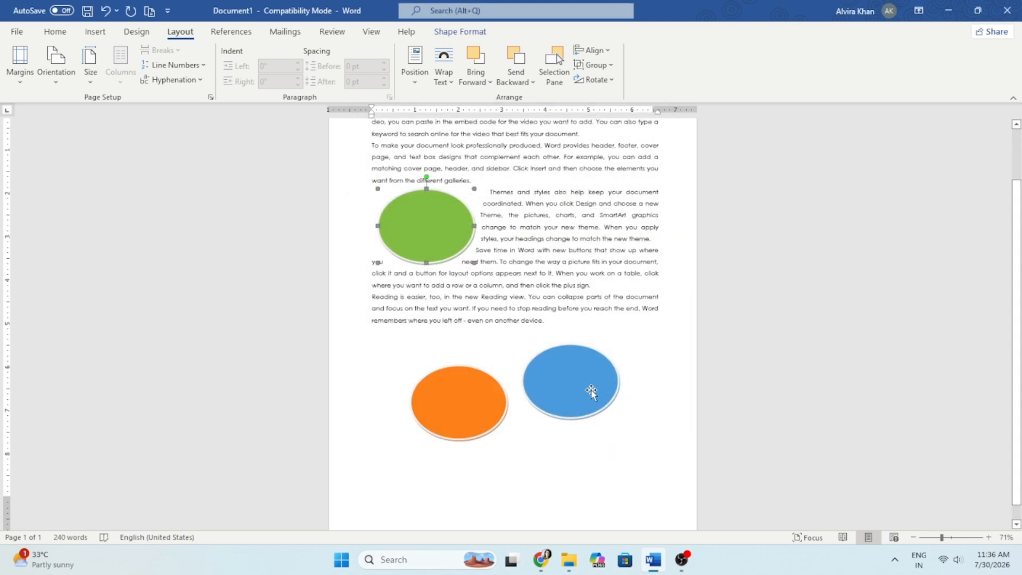